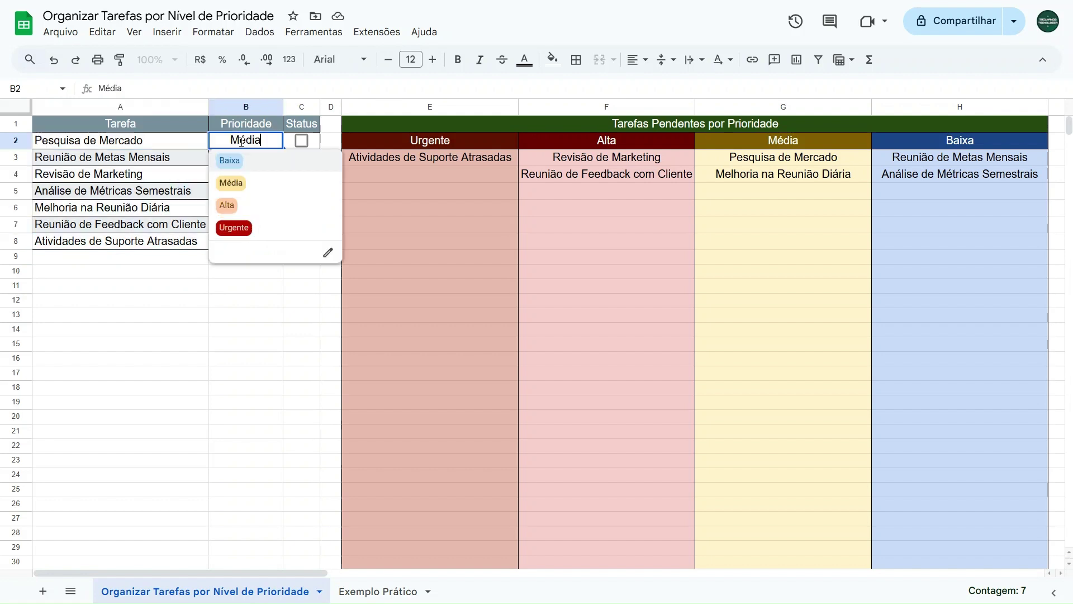
- Switch the priority of Pesquisa de Mercado to Baixa, Média and Alta in turn, then return it to Média
click(230, 161)
click(242, 141)
click(239, 184)
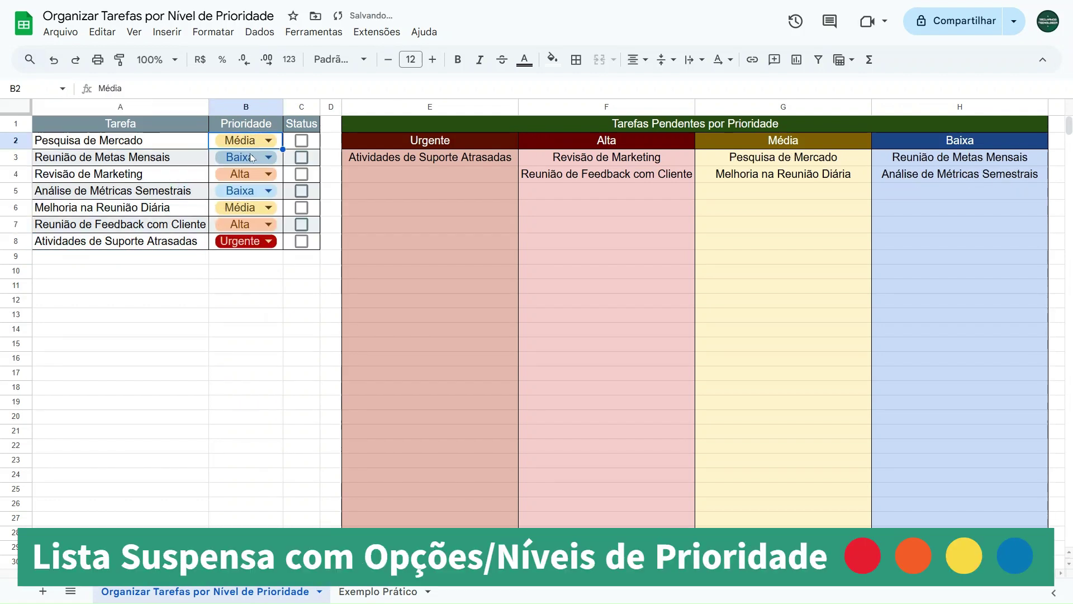
click(249, 143)
click(227, 205)
click(257, 142)
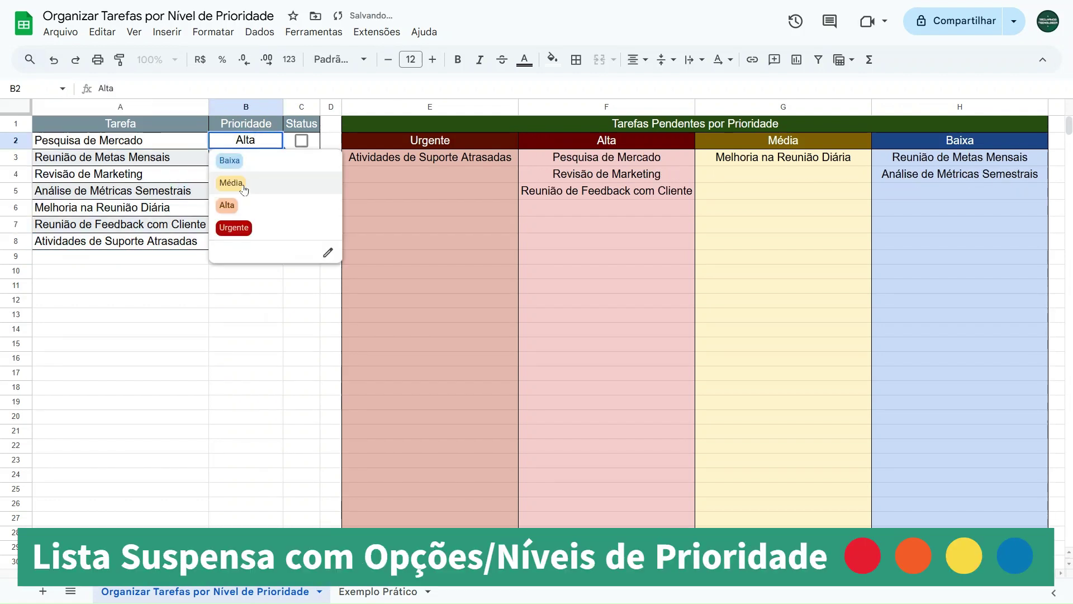
click(230, 183)
- Mark the first three tasks as completed in the Status column, then clear their checkboxes again
click(301, 140)
click(301, 157)
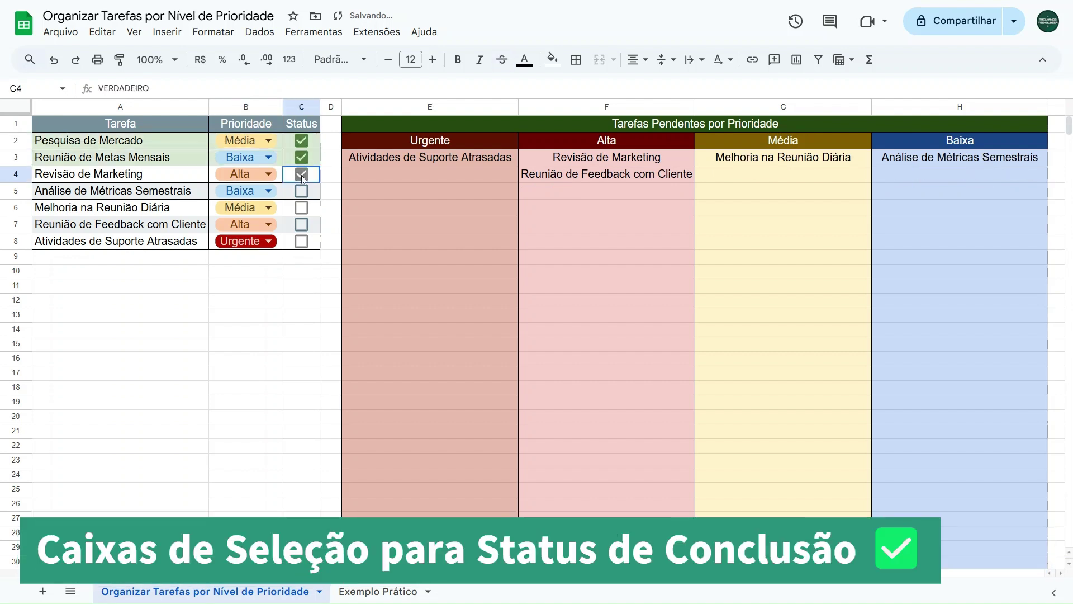
click(301, 174)
click(302, 174)
click(301, 157)
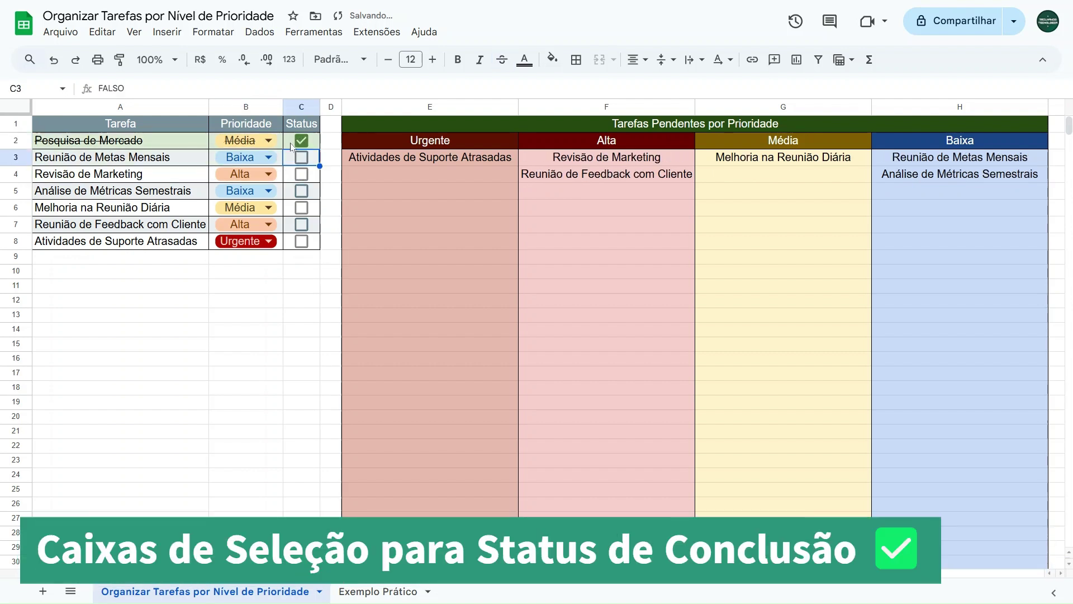
click(302, 143)
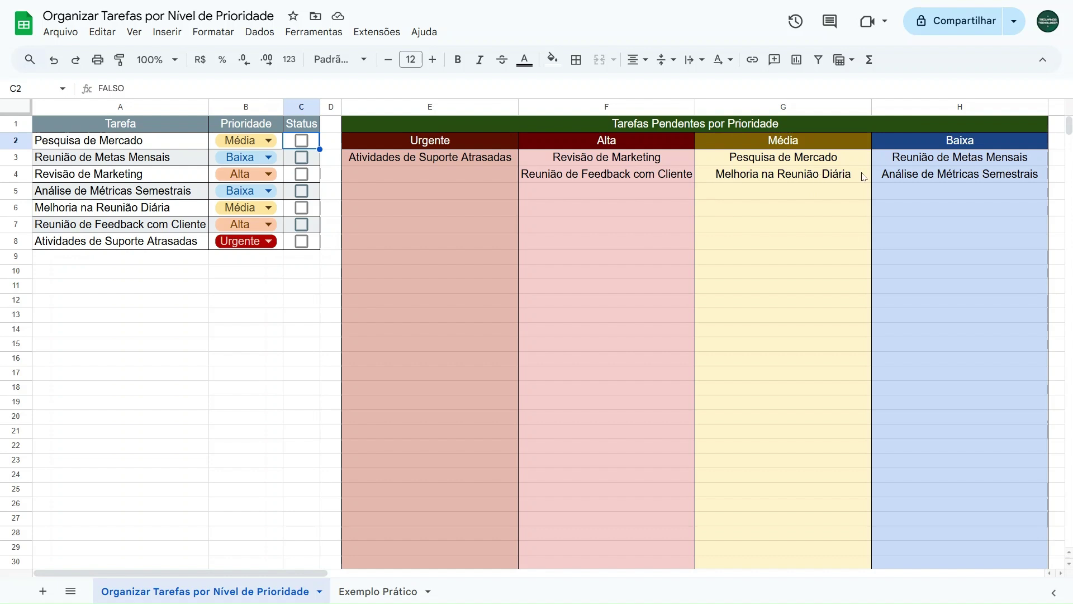
drag(150, 144, 297, 147)
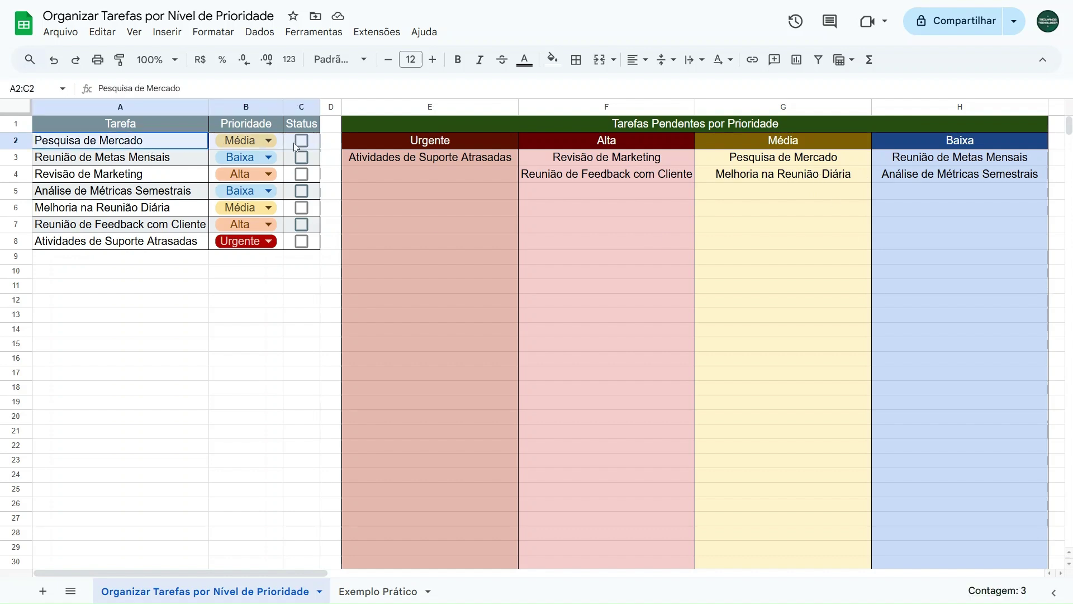
drag(152, 211, 299, 206)
click(183, 210)
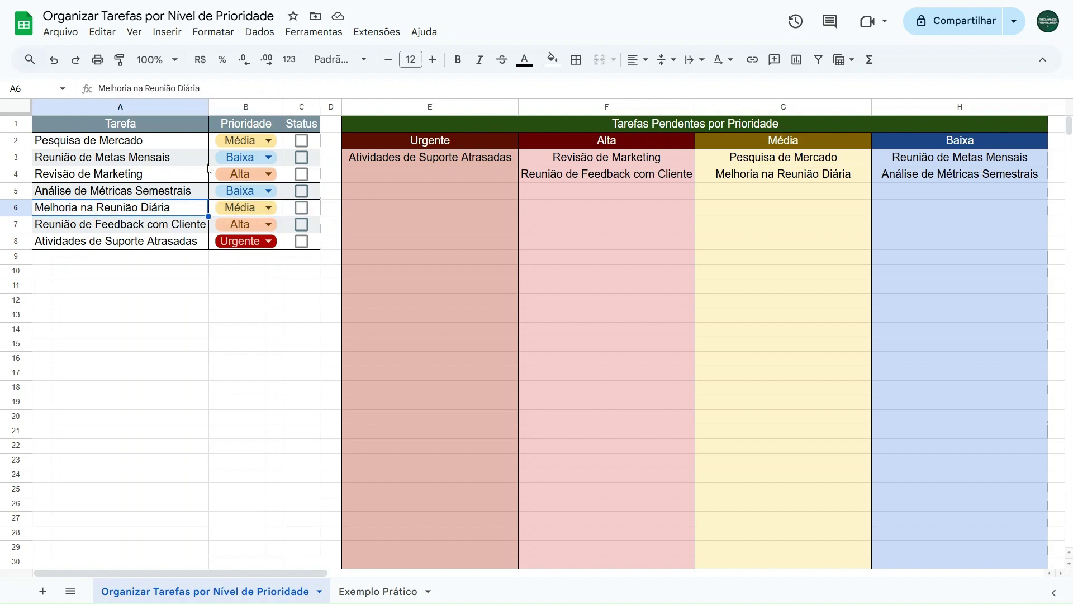
- Set the priority of Pesquisa de Mercado and Melhoria na Reunião Diária to Alta
click(251, 141)
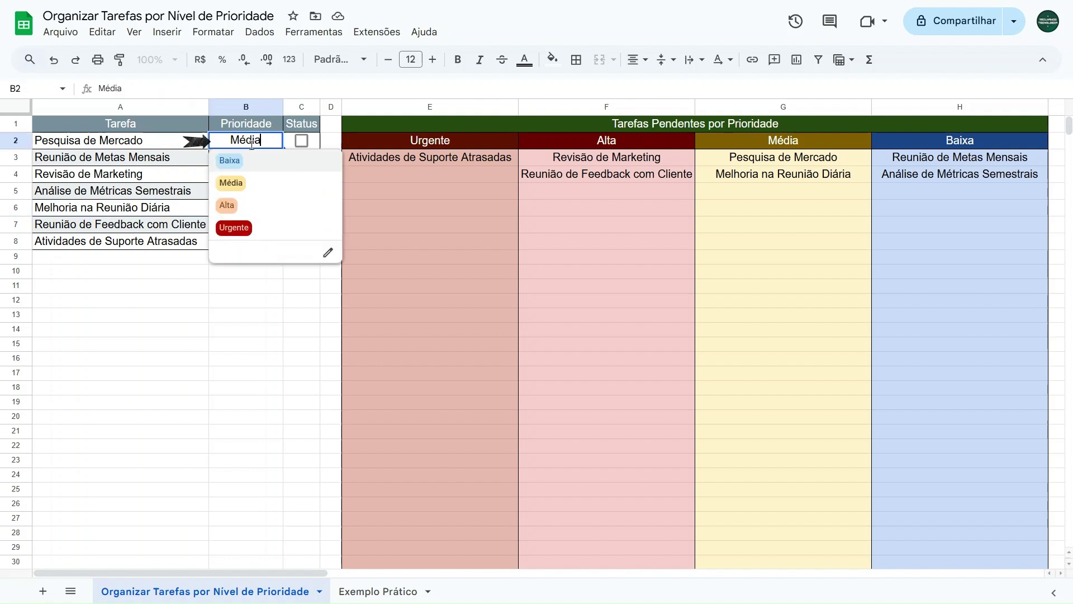
click(239, 207)
click(250, 208)
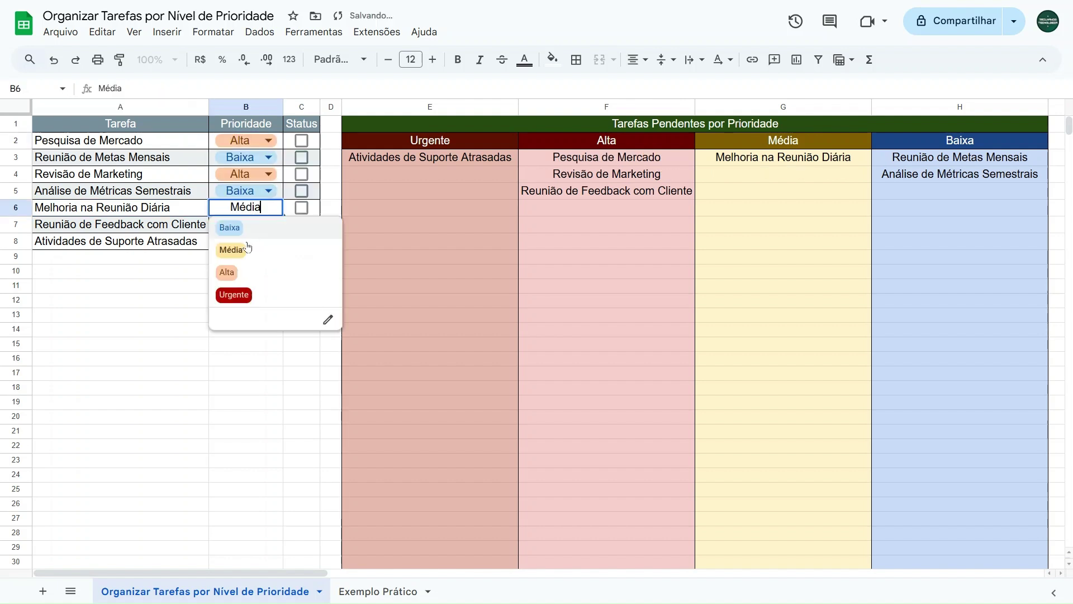
click(238, 280)
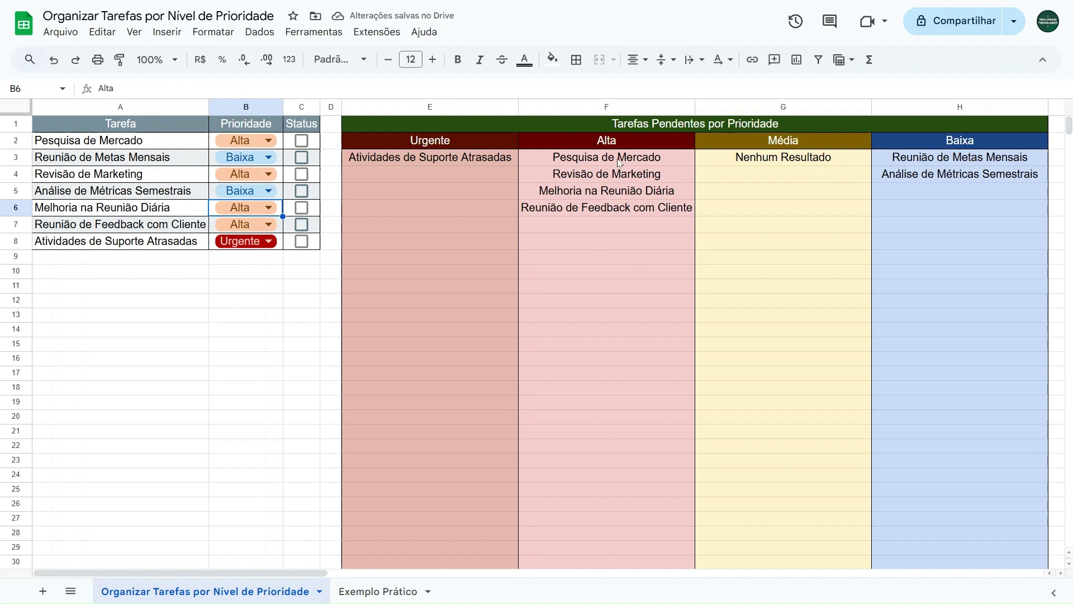
- Mark all seven tasks as completed in the Status column
click(301, 144)
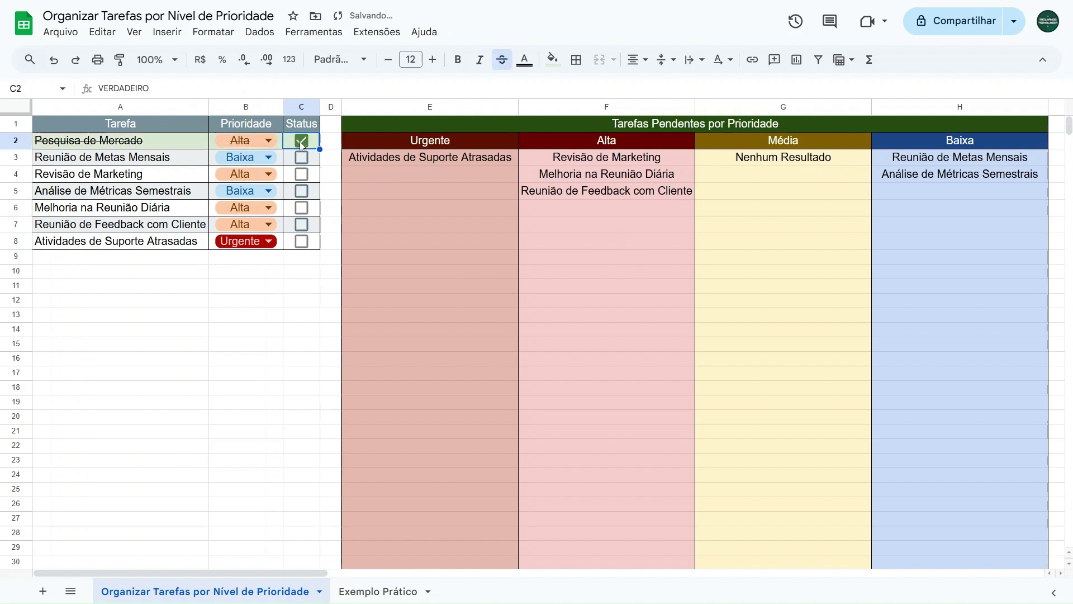
click(301, 174)
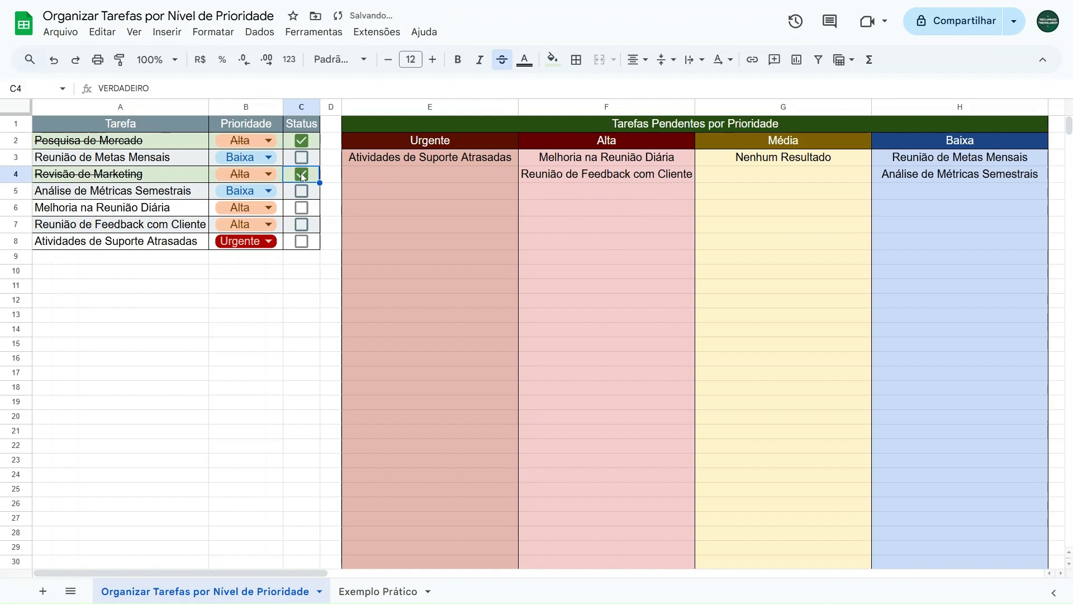
click(301, 207)
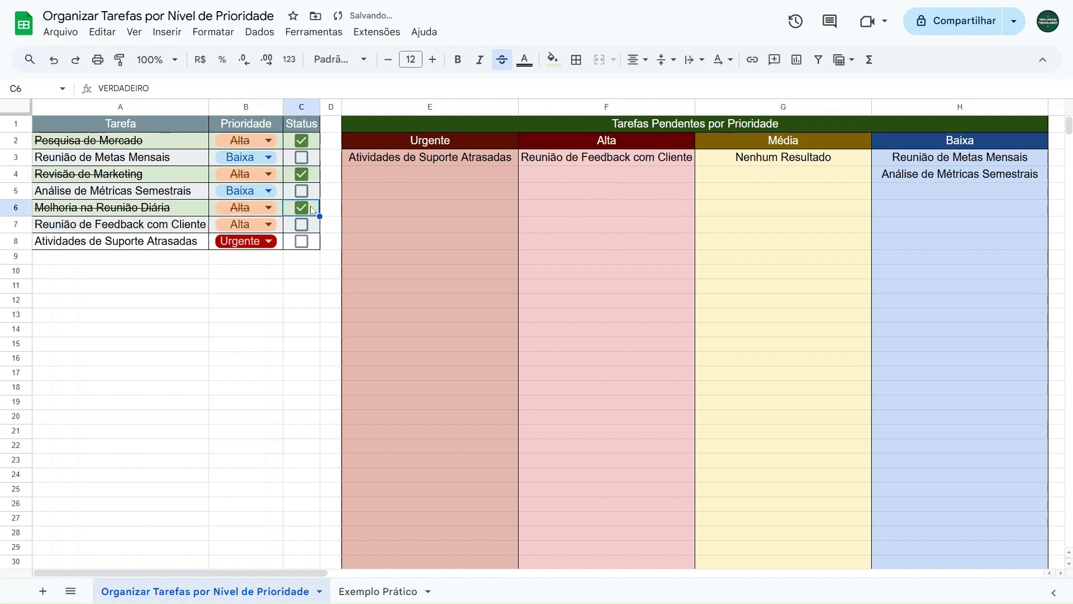
click(302, 225)
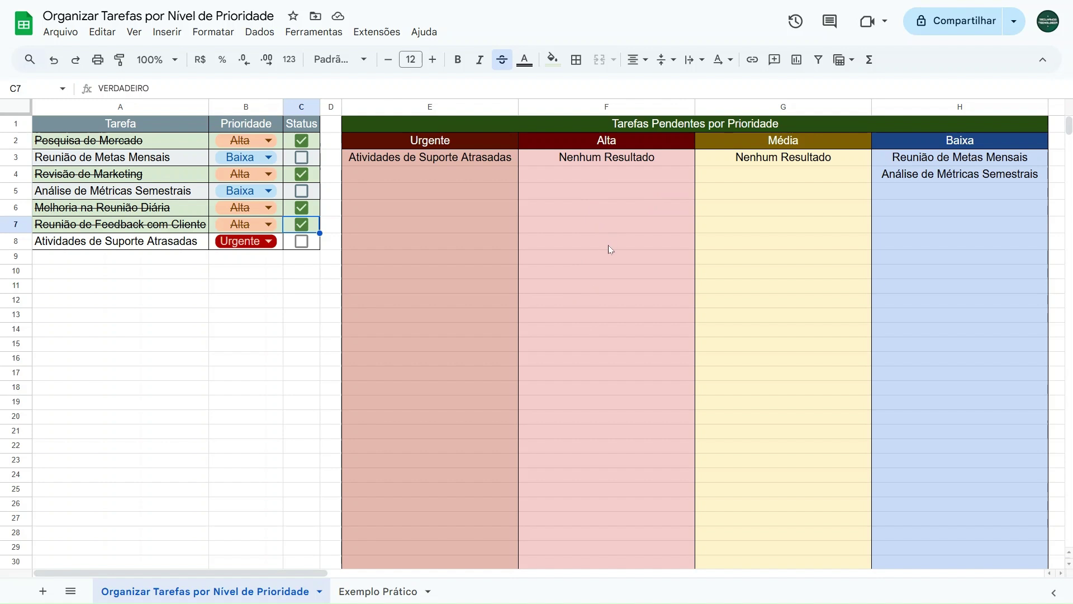
click(301, 157)
click(301, 191)
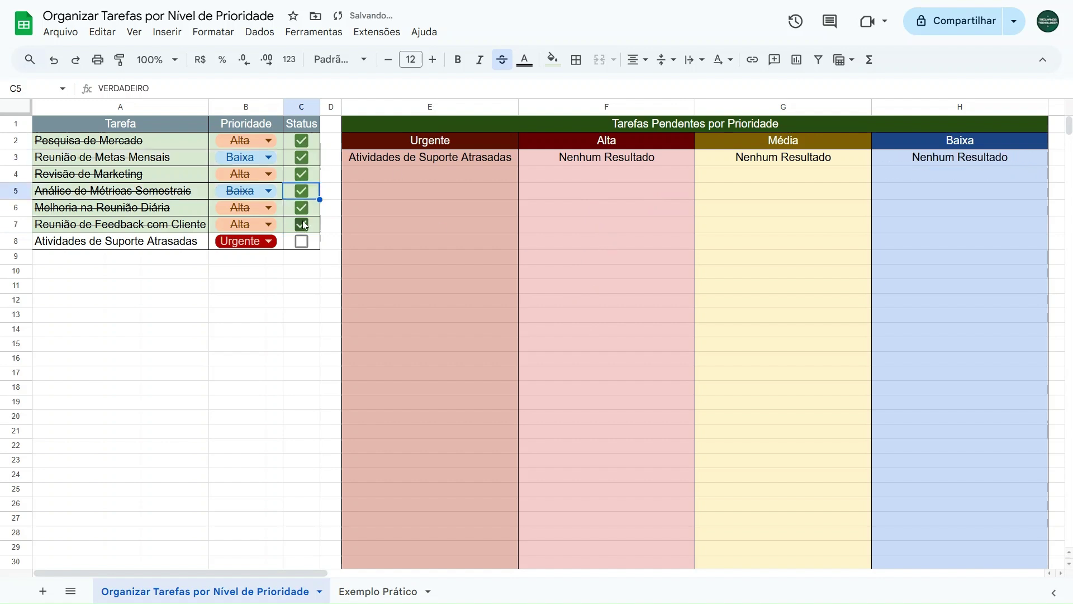
click(302, 241)
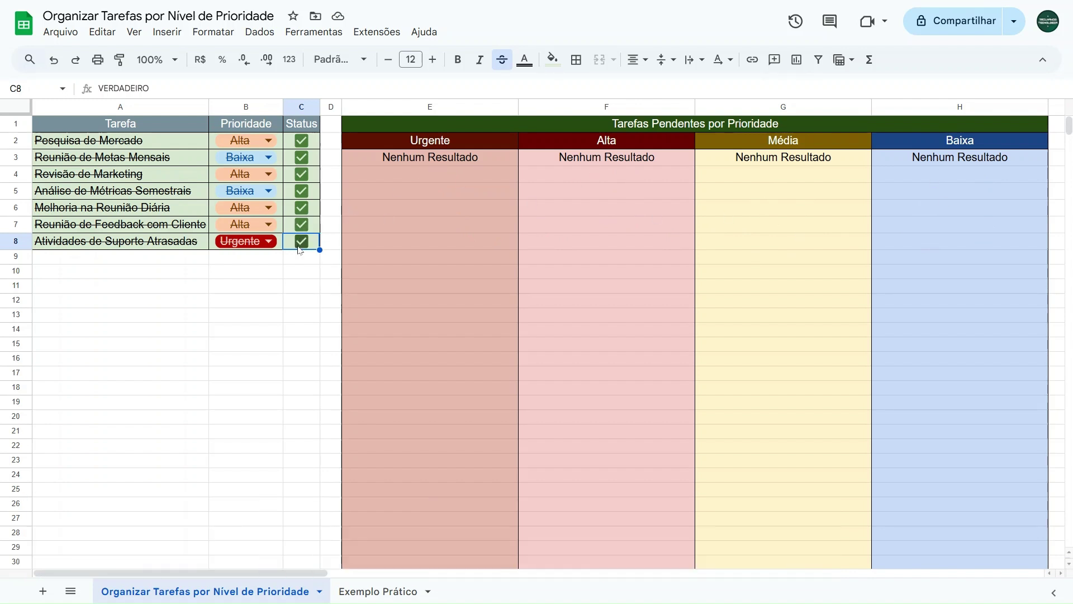
- Undo all the task completions and both priority changes in the task list
click(247, 276)
key(ctrl+z)
key(ctrl+z)
key(ctrl+z)
key(ctrl+z)
key(ctrl+z)
key(ctrl+z)
key(ctrl+z)
key(ctrl+z)
key(ctrl+z)
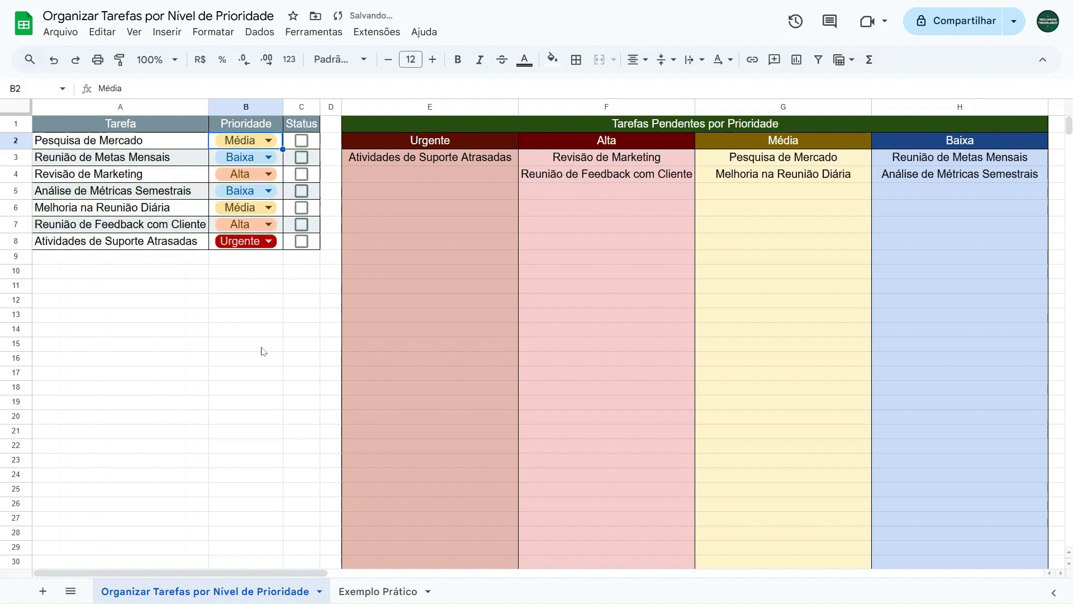
- Open the Exemplo Prático sheet
click(374, 591)
click(132, 319)
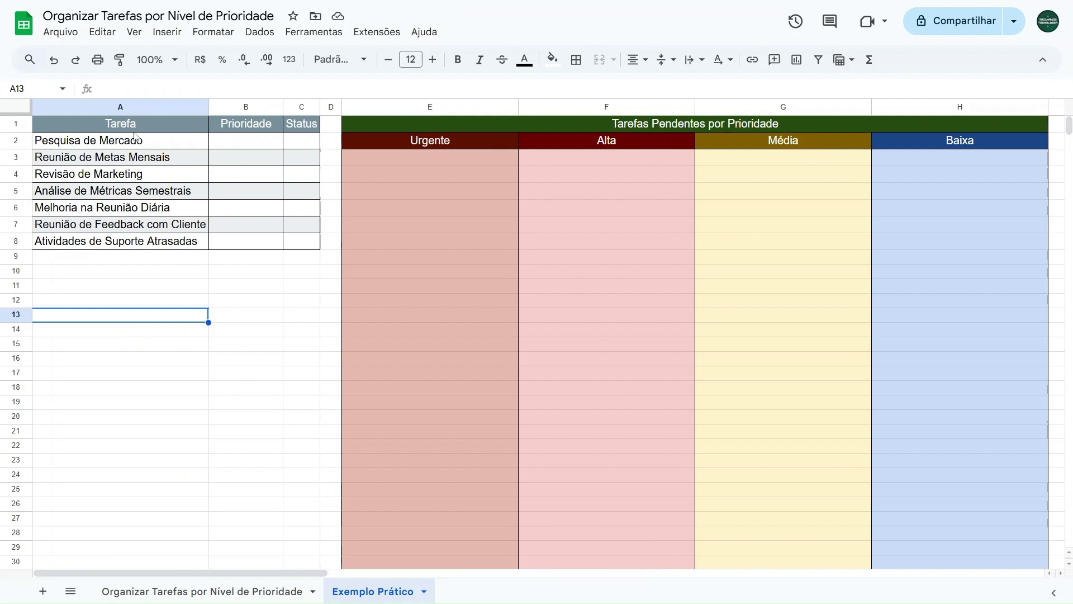
- Examine the Tarefa, Prioridade and Status columns and the first row under each priority heading of the pending-tasks table
drag(130, 145, 179, 240)
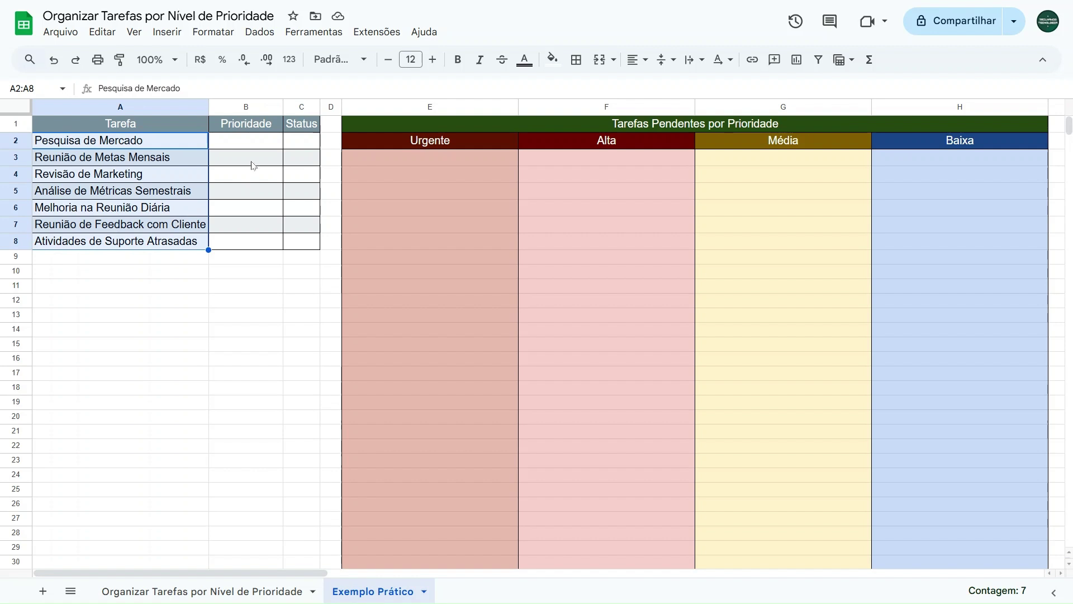
click(251, 145)
drag(251, 144, 245, 245)
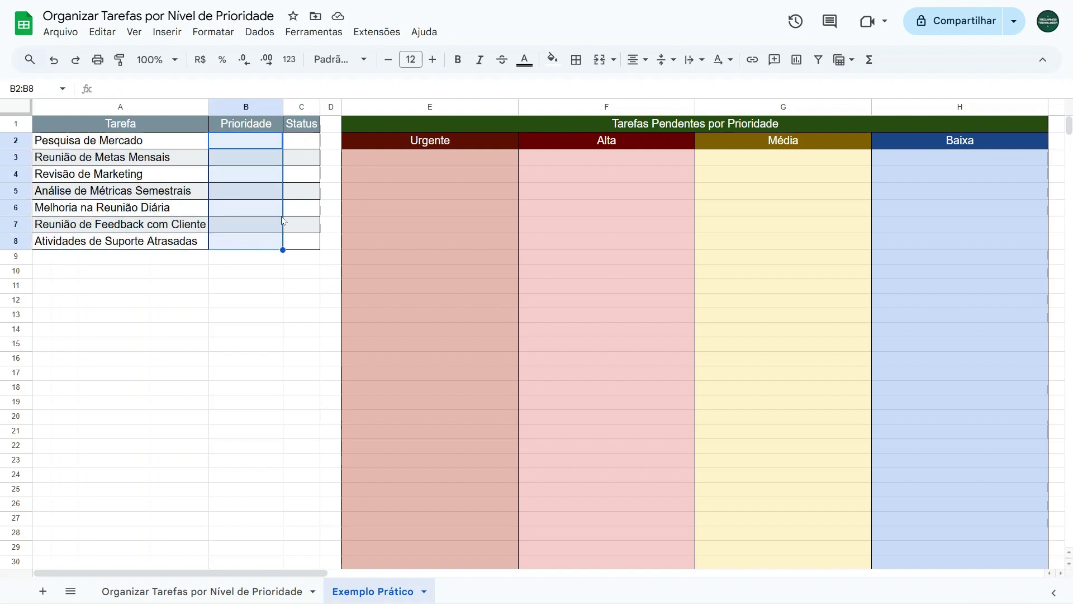
drag(303, 143, 307, 250)
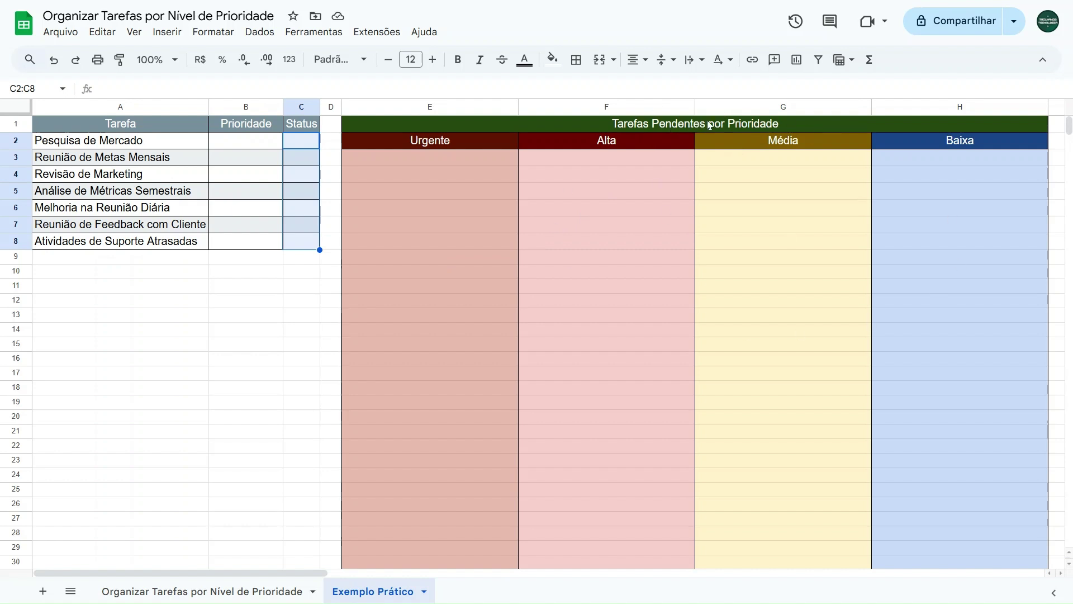
click(430, 162)
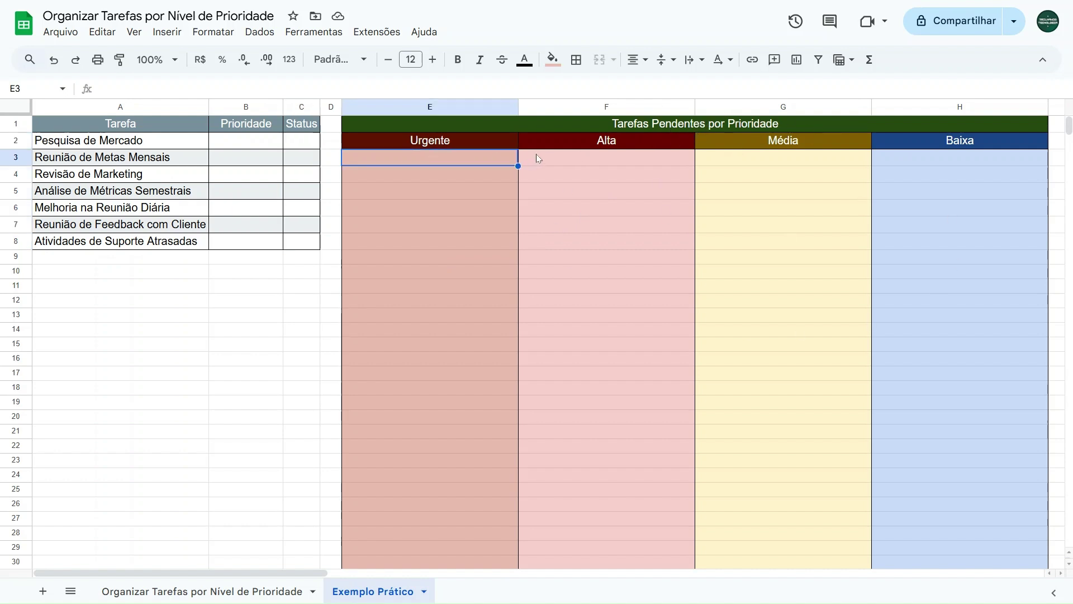
click(578, 158)
click(822, 163)
click(911, 163)
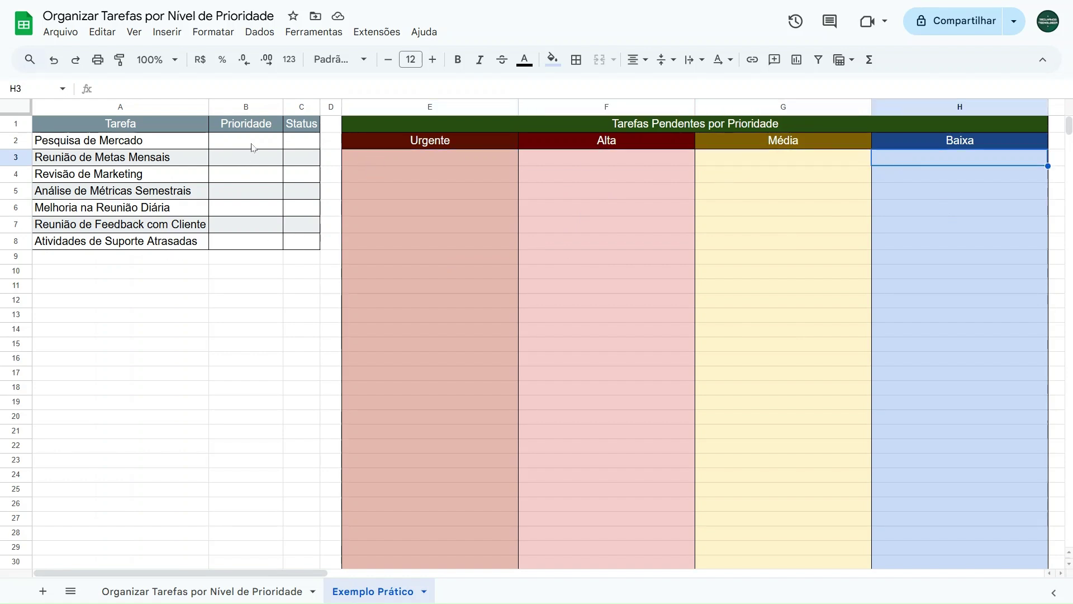
drag(253, 148, 247, 244)
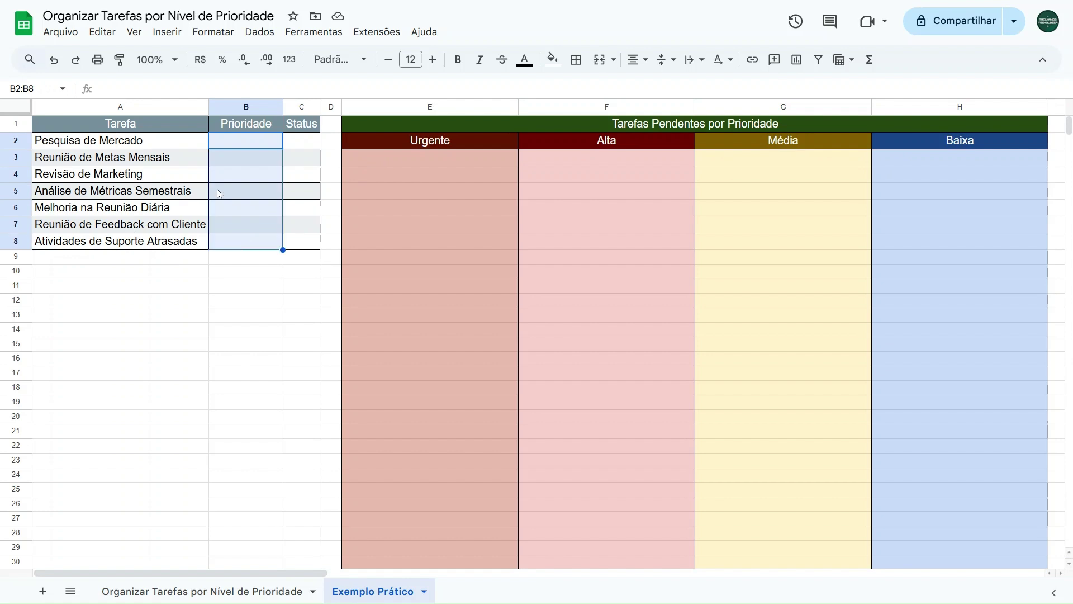
click(254, 146)
click(251, 162)
click(247, 179)
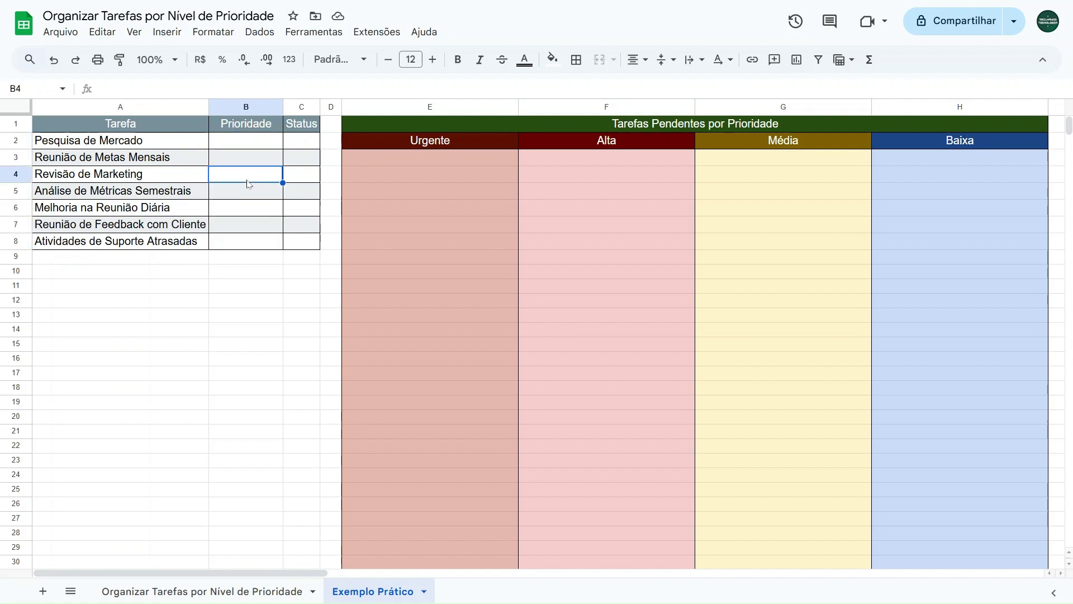
click(243, 195)
click(242, 212)
click(240, 230)
click(242, 242)
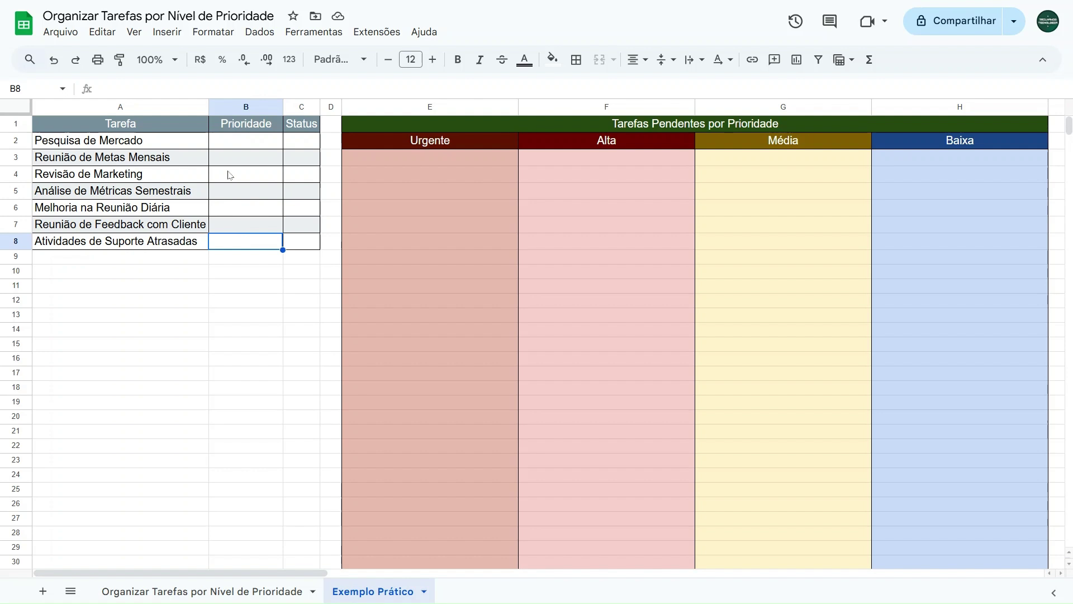
click(240, 147)
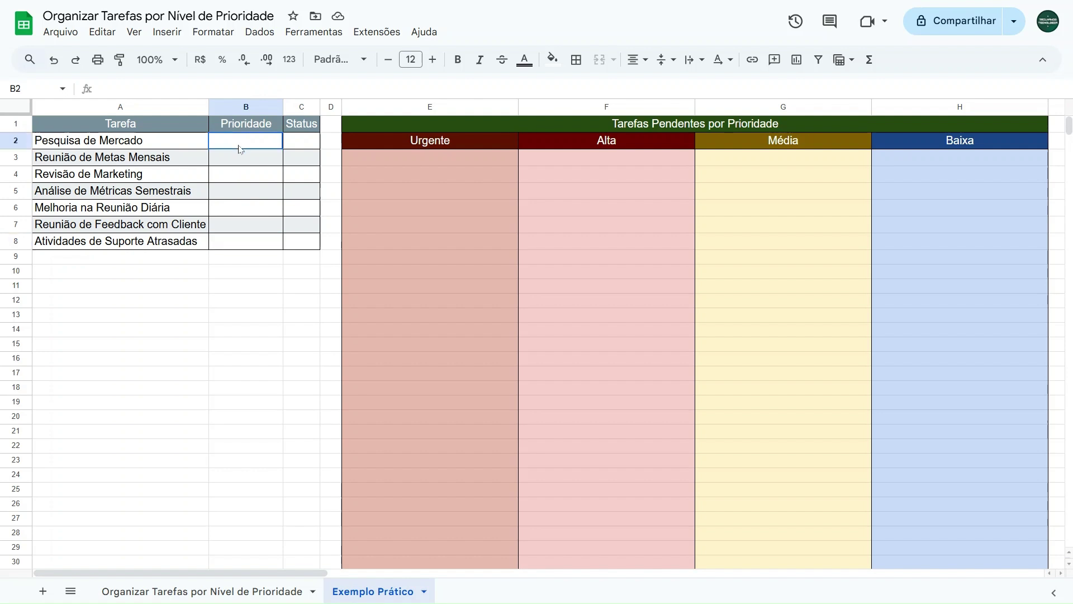
- Insert a dropdown list in the Prioridade cells B2:B8
drag(240, 147, 239, 244)
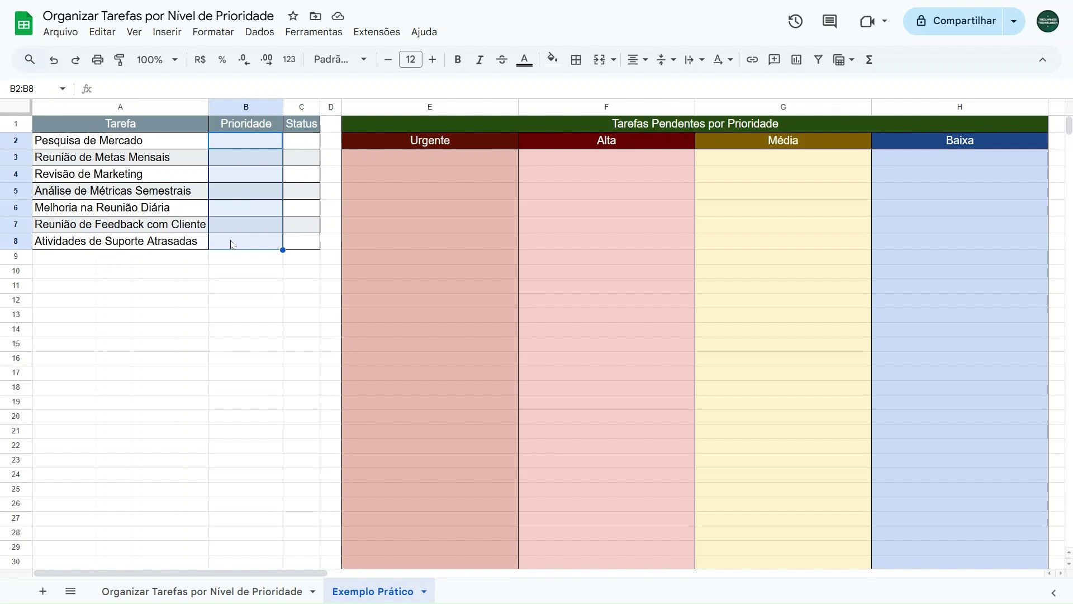
click(168, 31)
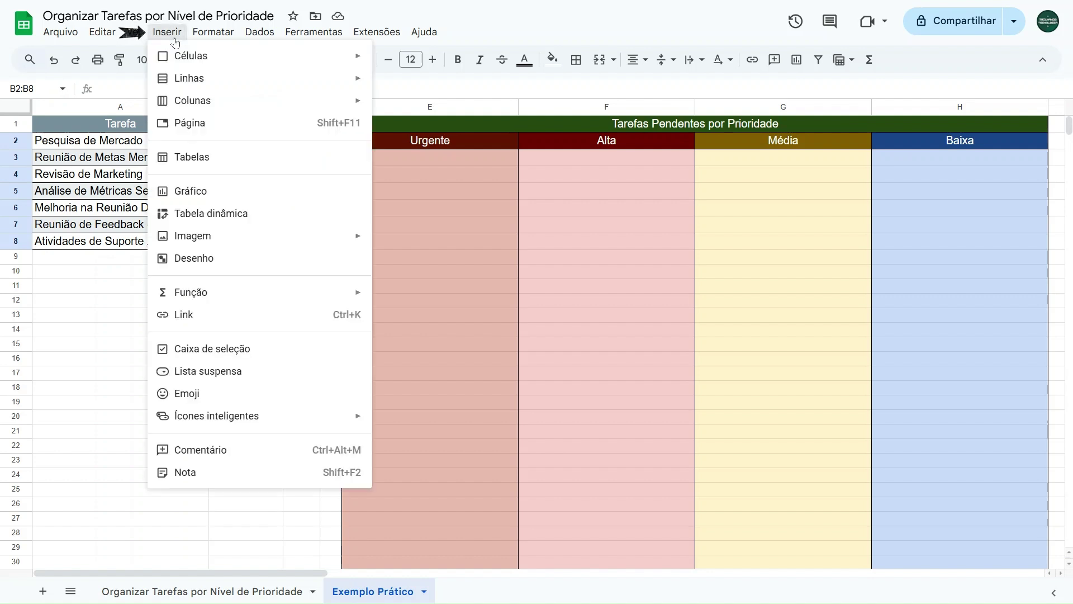
click(194, 372)
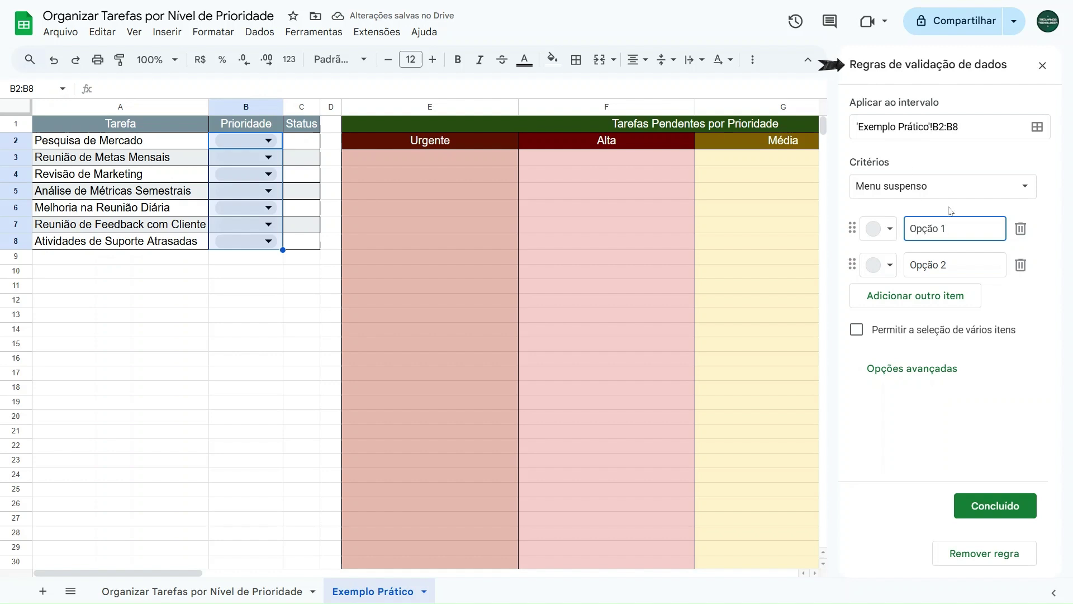
- Name the two default dropdown options Baixa and Média, and add a third option Alta
triple_click(945, 228)
triple_click(960, 260)
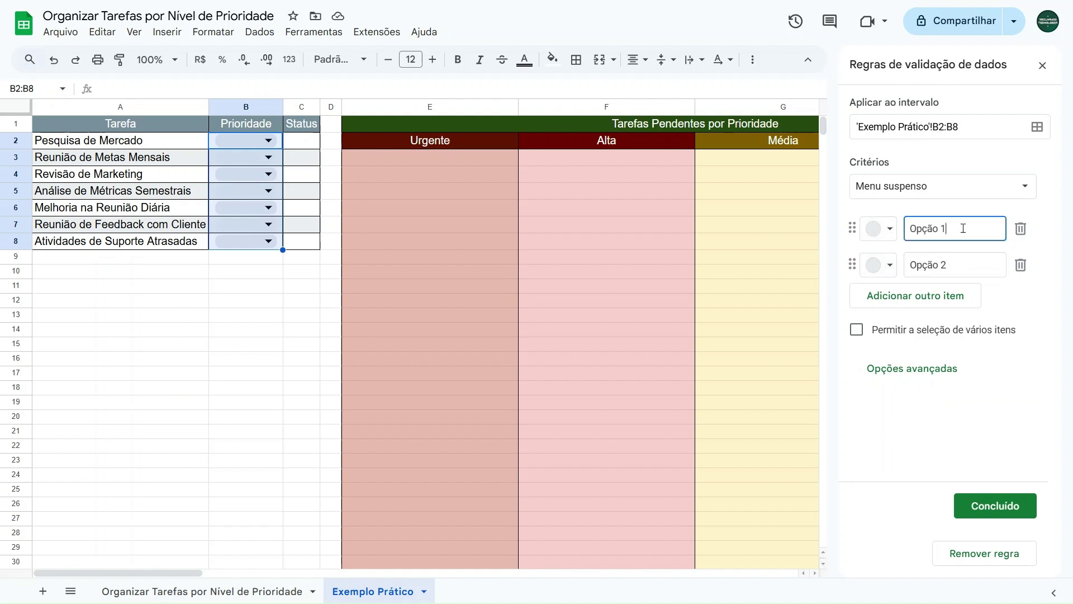
triple_click(960, 229)
text(Baixa)
click(942, 265)
drag(943, 265, 904, 266)
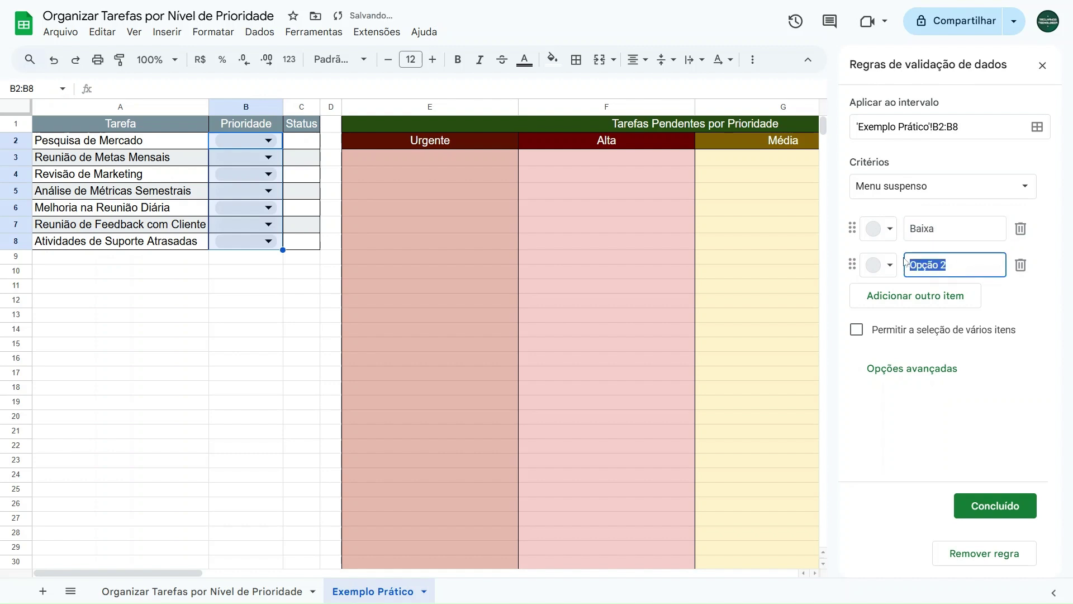
text(Média)
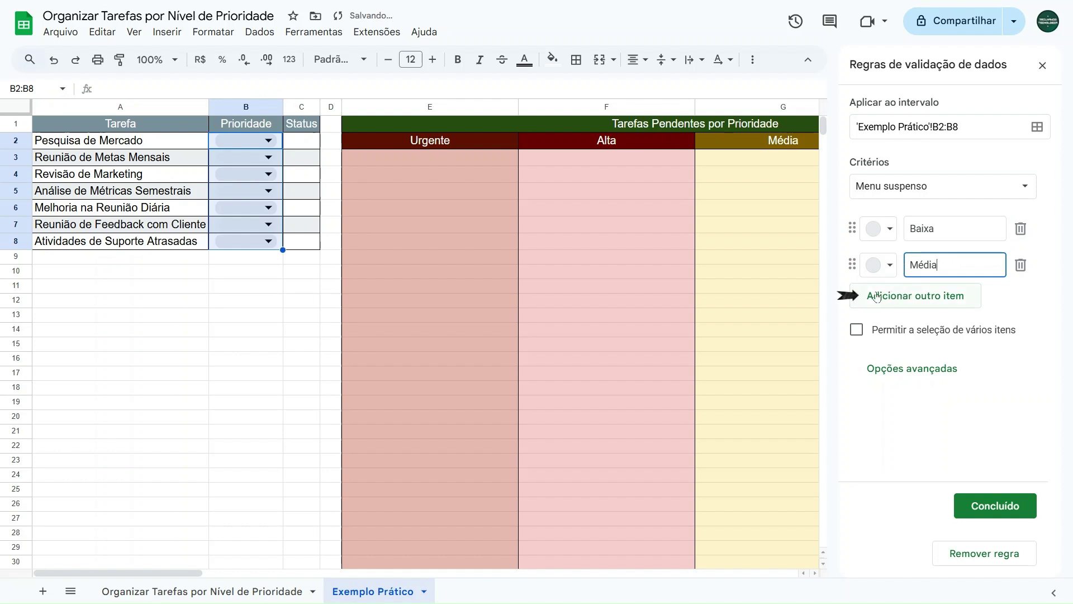
click(924, 295)
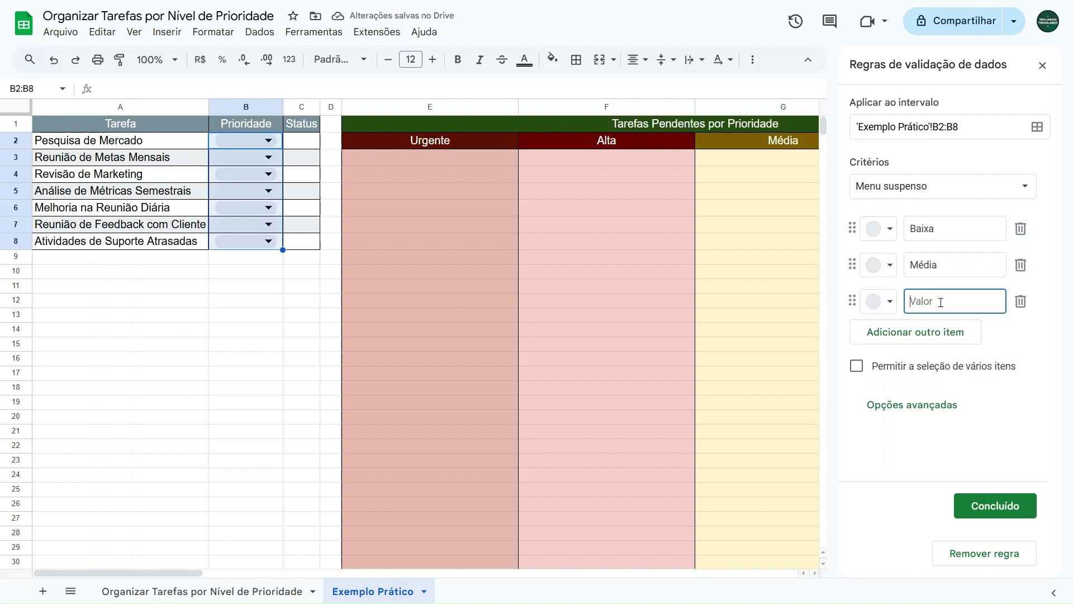
text(Alta)
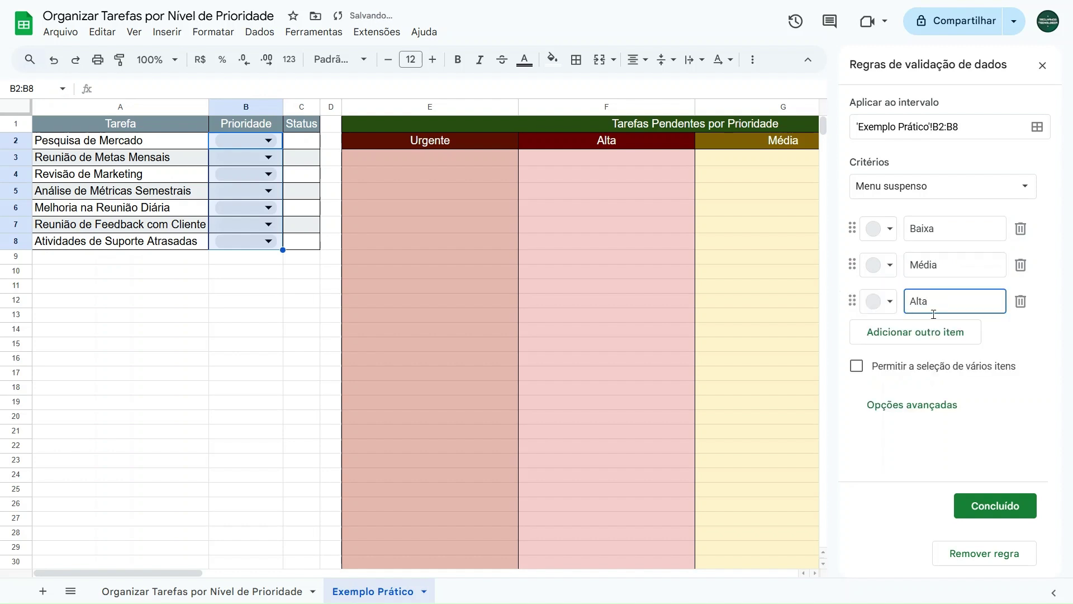
- Add a fourth dropdown option Urgente and colour Baixa light blue, Média light yellow, Alta light red and Urgente dark red
click(918, 336)
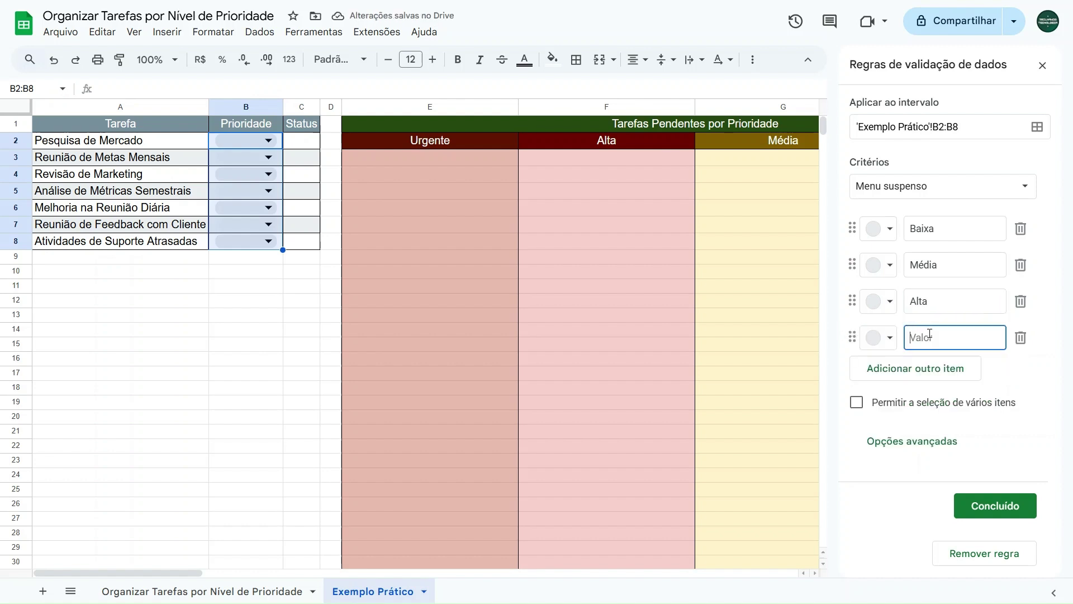
text(Urgente)
click(890, 230)
click(998, 280)
click(883, 266)
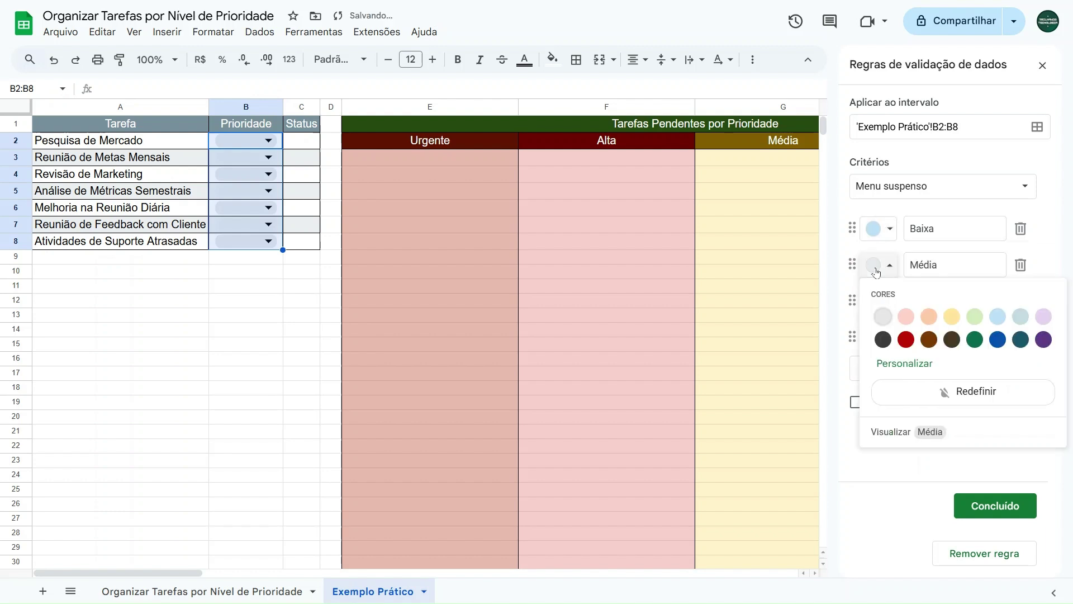
click(951, 316)
click(881, 302)
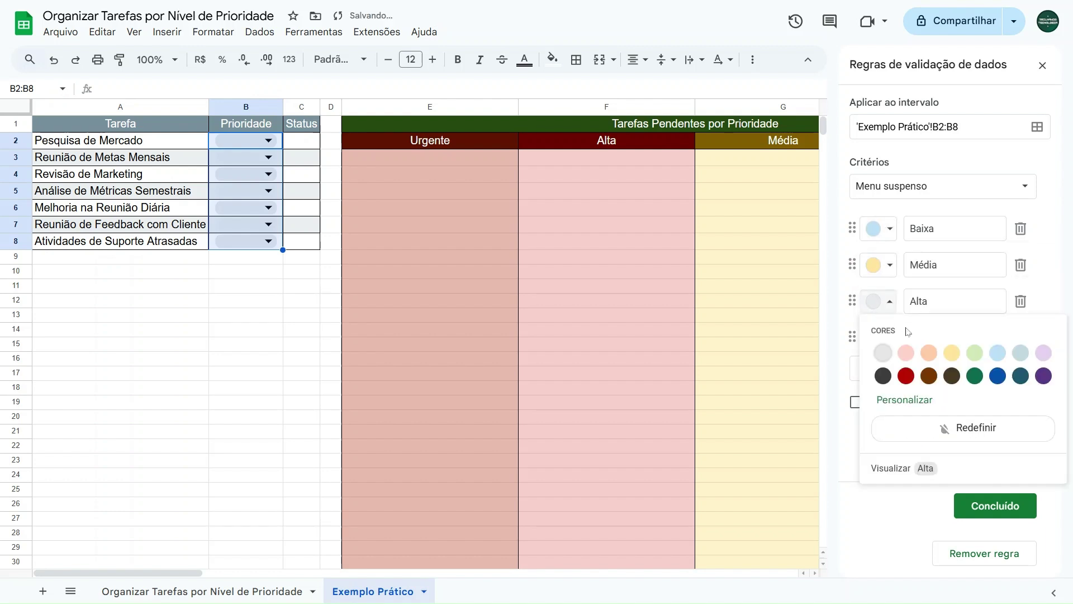
click(906, 354)
click(882, 337)
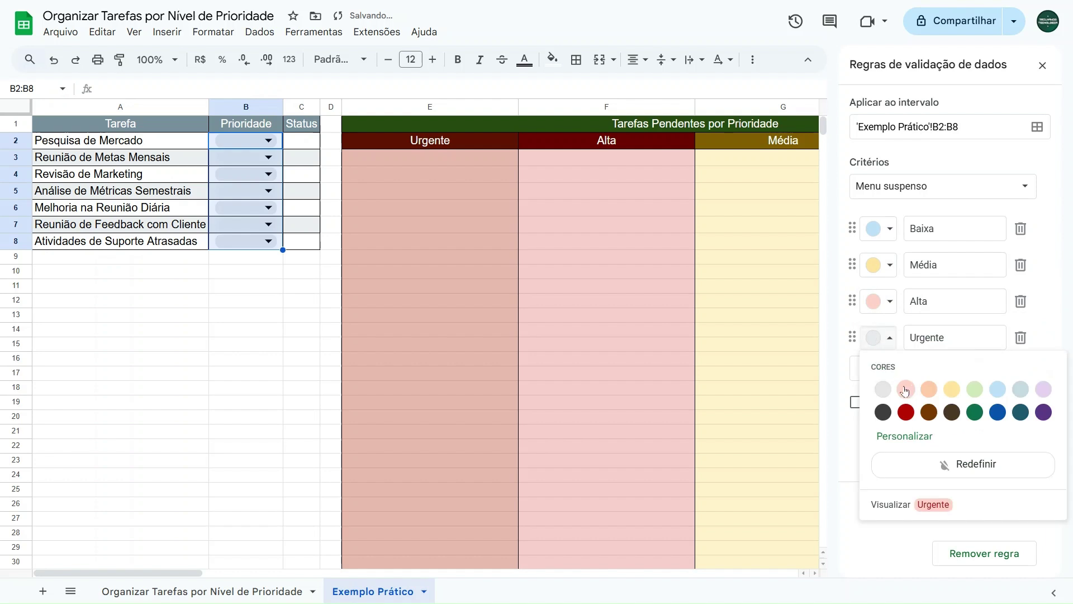
click(906, 413)
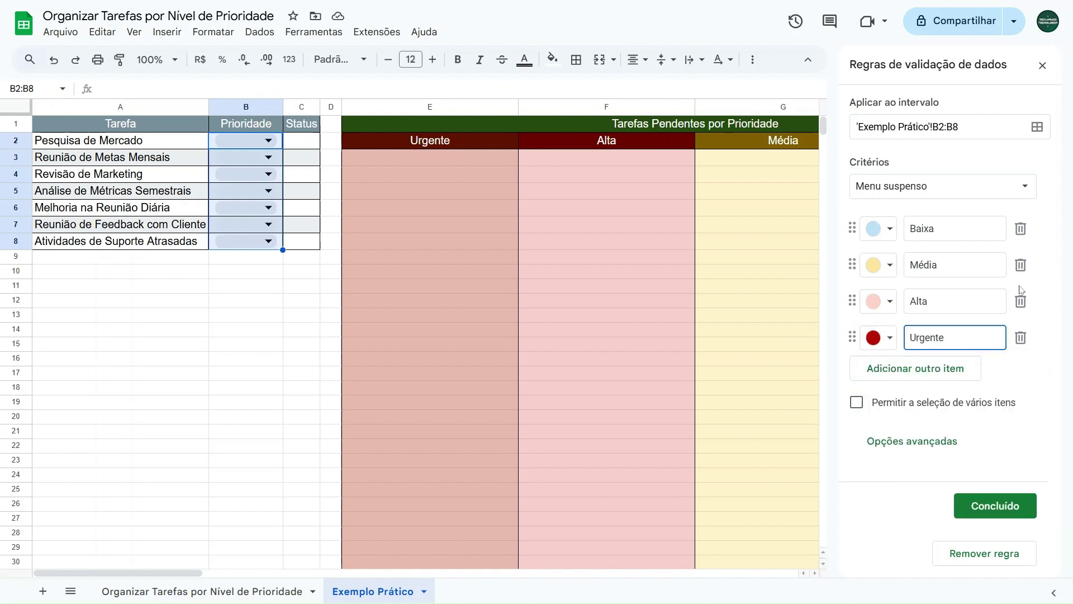
click(997, 509)
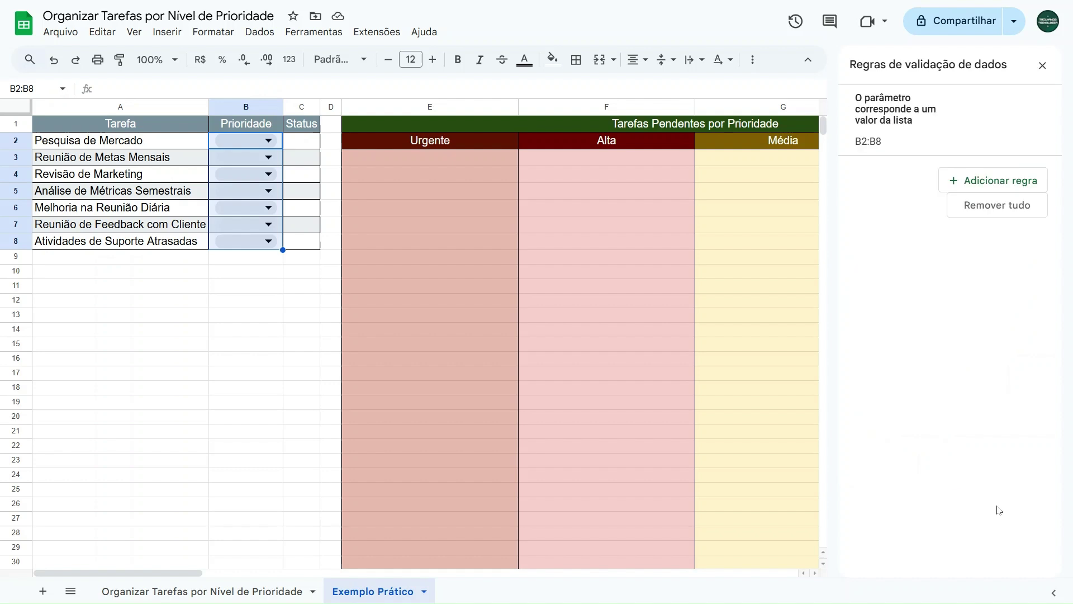
click(1043, 65)
click(250, 330)
- Set the priorities in B2:B5 to Média for Pesquisa de Mercado, Baixa for Reunião de Metas Mensais, Alta for Revisão de Marketing and Média for Análise de Métricas Semestrais
click(249, 141)
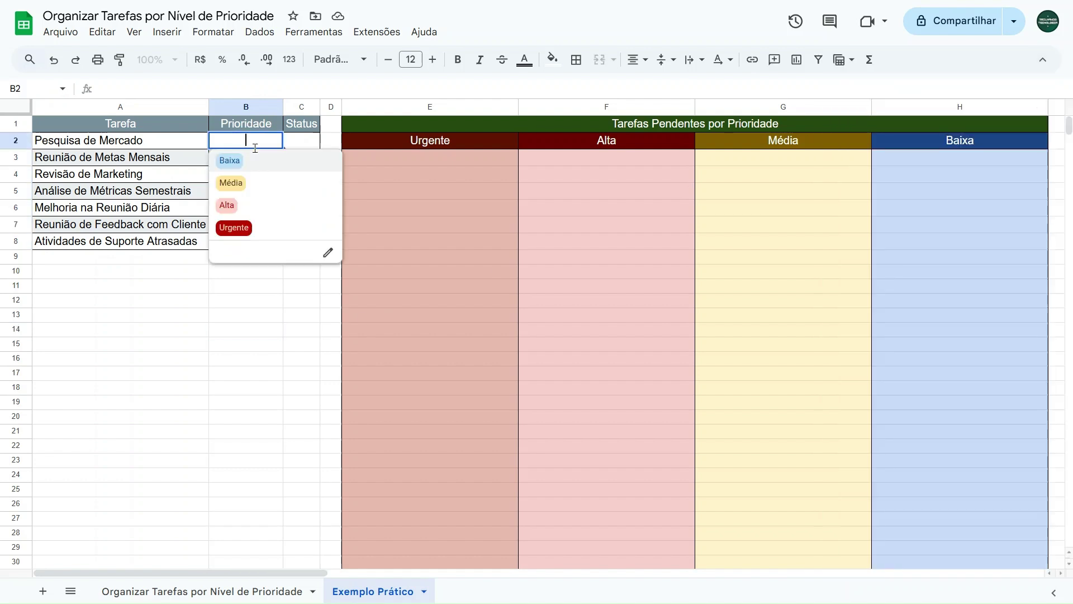
click(230, 182)
click(246, 157)
click(235, 185)
click(246, 174)
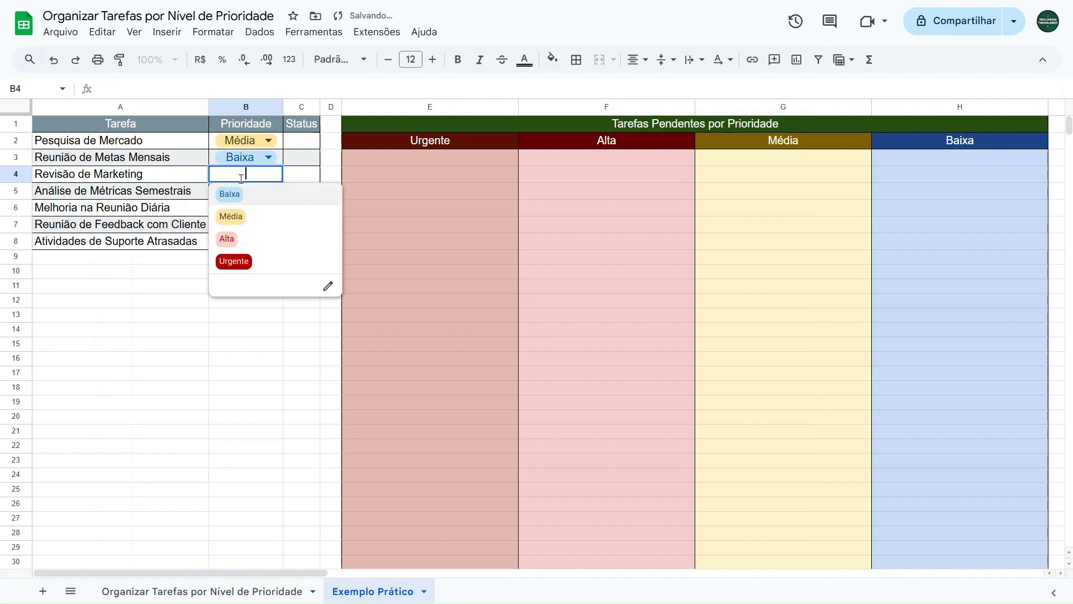
click(228, 239)
click(246, 191)
click(242, 234)
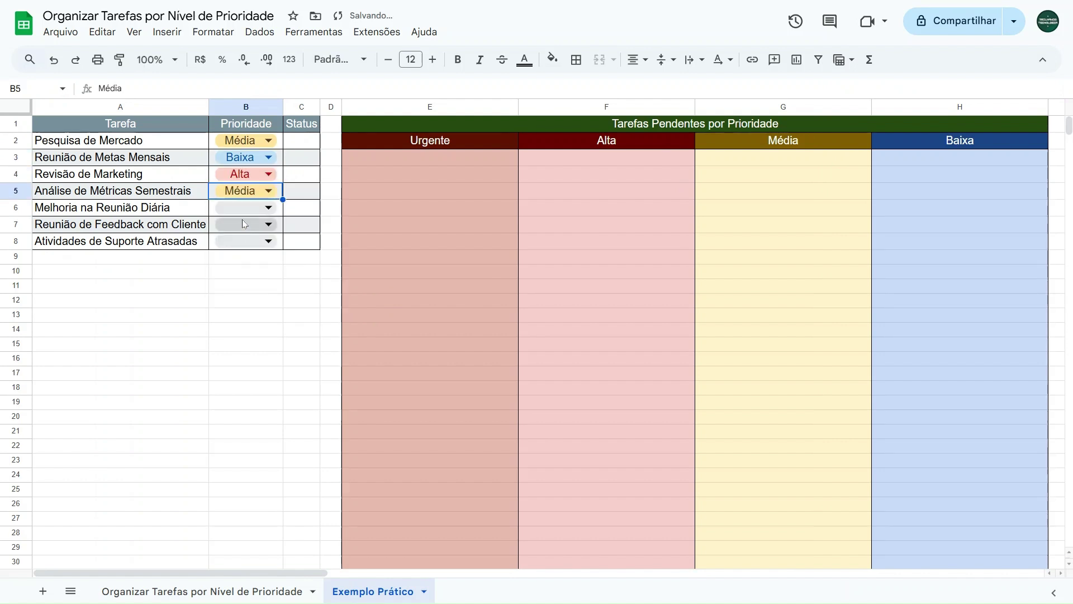
- Set the remaining priorities to Baixa in B6, Alta in B7 and Urgente in B8
click(246, 208)
click(239, 228)
click(246, 224)
click(228, 289)
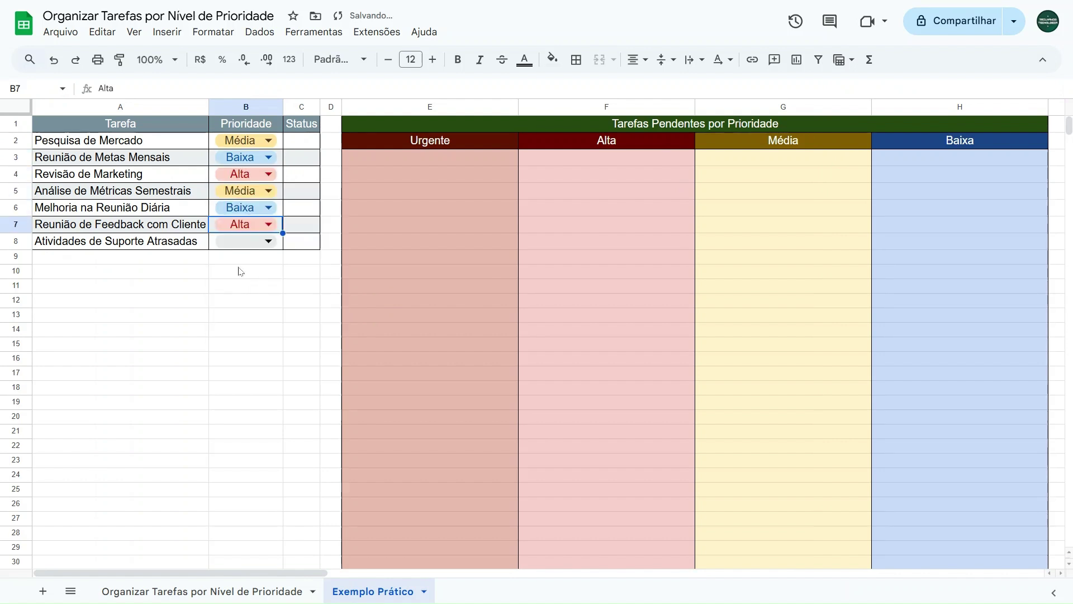
click(246, 241)
click(233, 312)
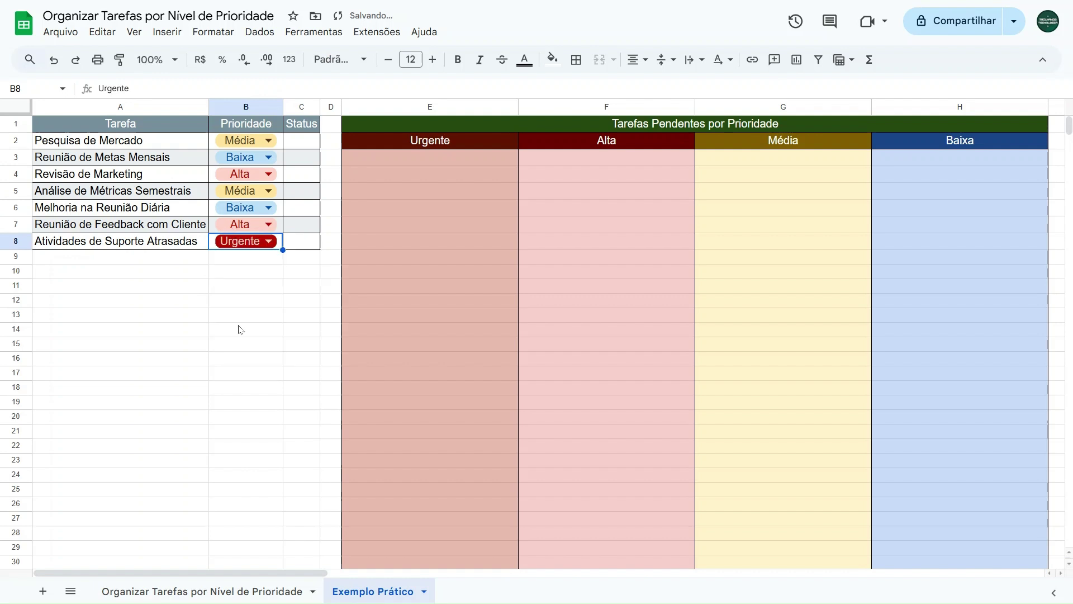
- Insert checkboxes in the Status cells C2:C8
drag(309, 141, 307, 244)
drag(304, 144, 301, 238)
click(303, 146)
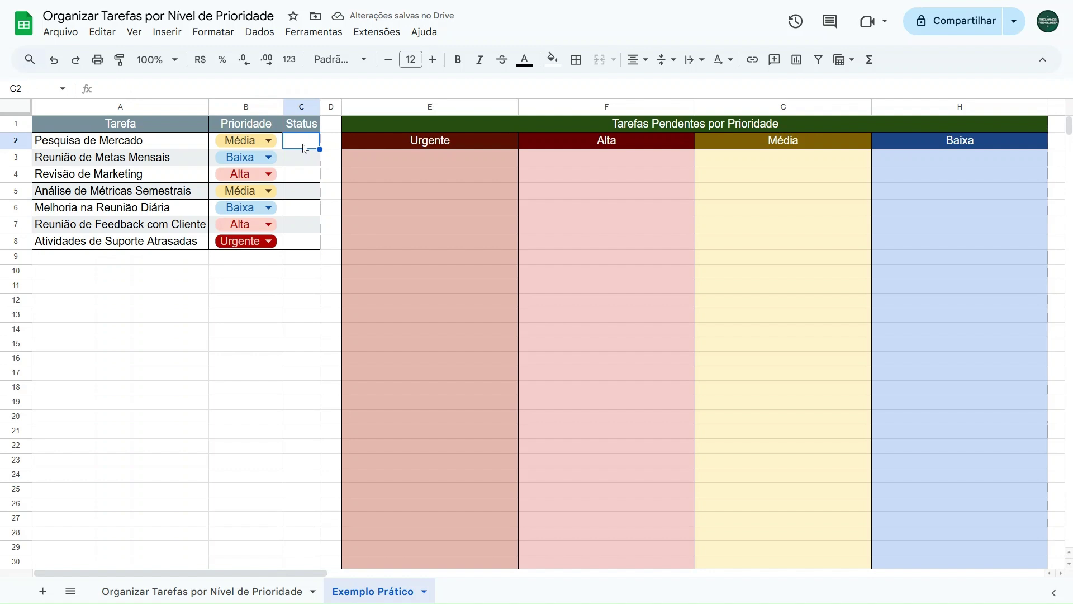
drag(303, 145, 302, 241)
click(309, 145)
drag(306, 146, 302, 239)
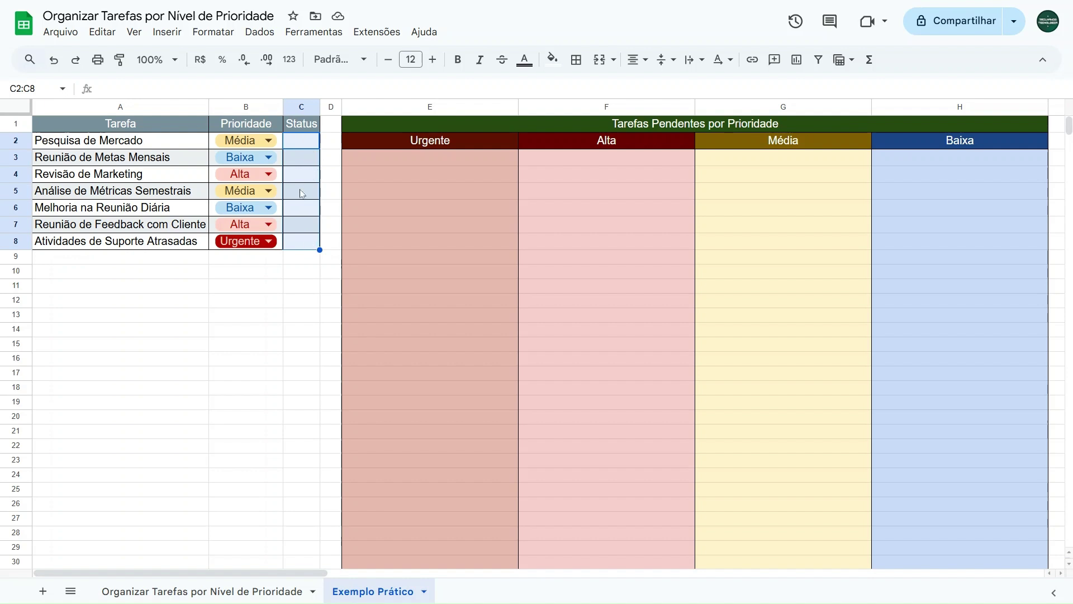
click(173, 35)
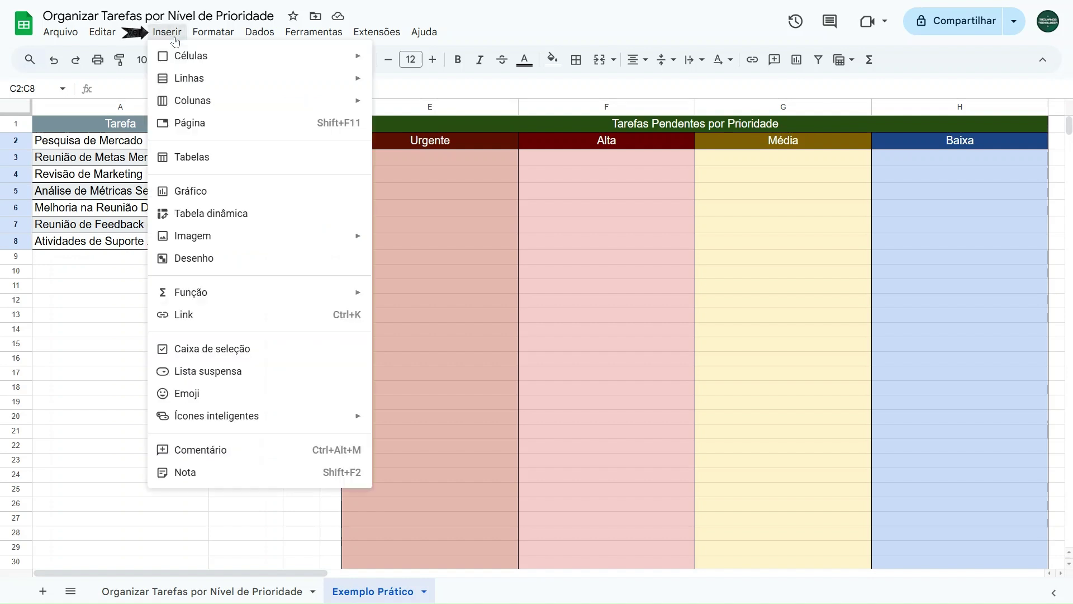
click(207, 353)
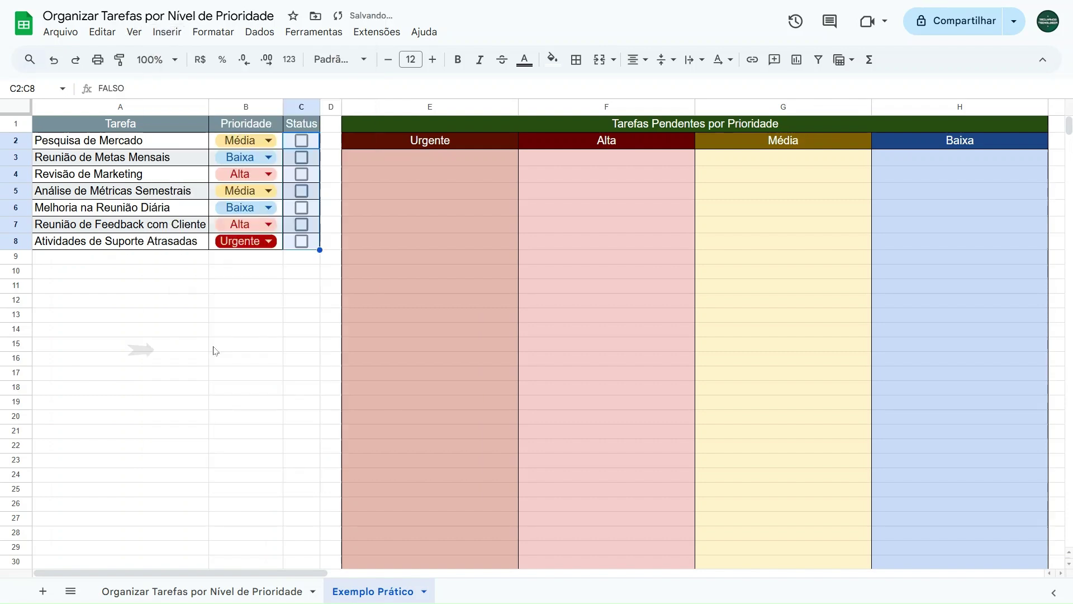
click(238, 290)
- Tick the Status checkbox in C2 and examine the cell's underlying value before and after ticking
click(314, 142)
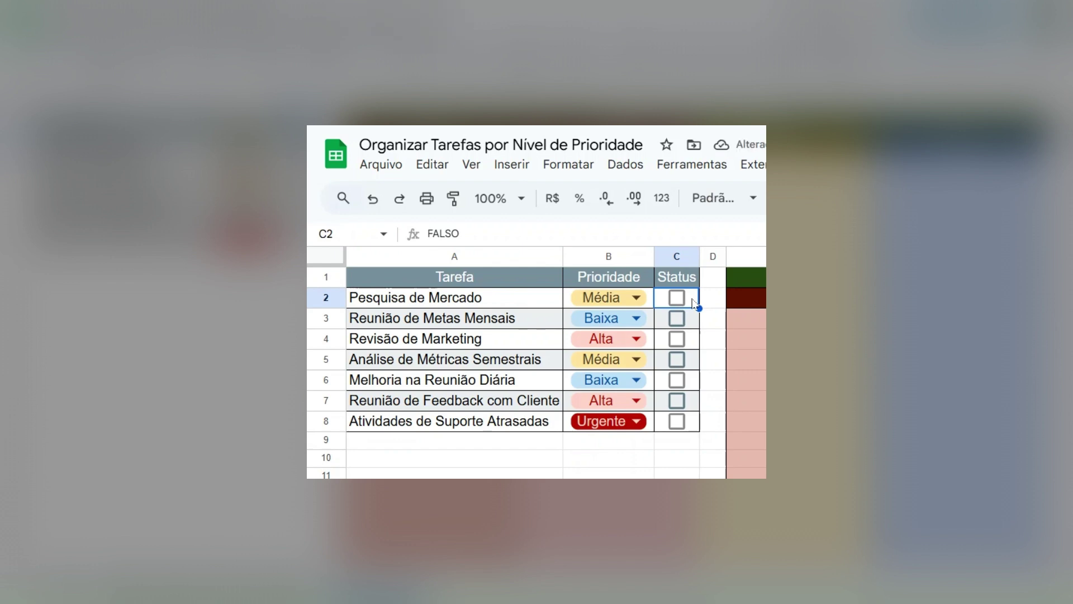
click(458, 232)
double_click(458, 231)
click(467, 233)
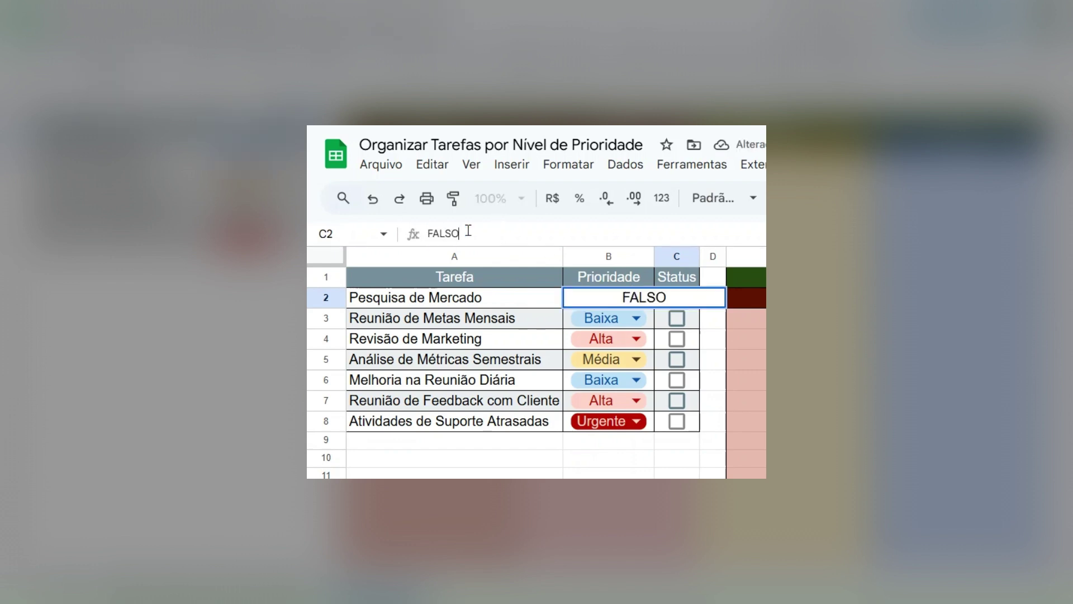
double_click(467, 232)
click(482, 230)
key(Escape)
click(677, 298)
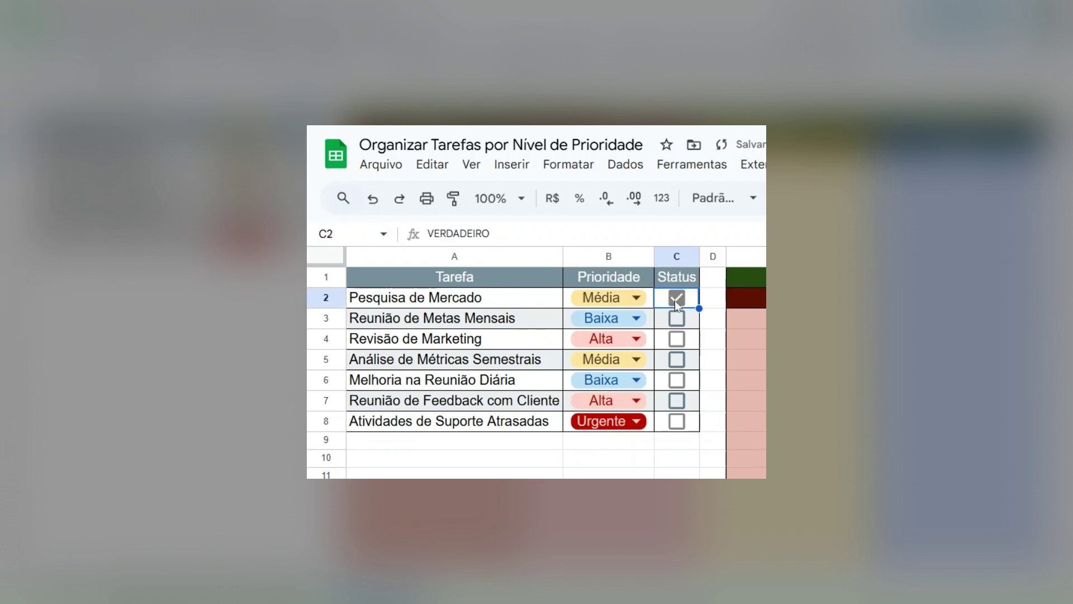
double_click(487, 232)
click(538, 234)
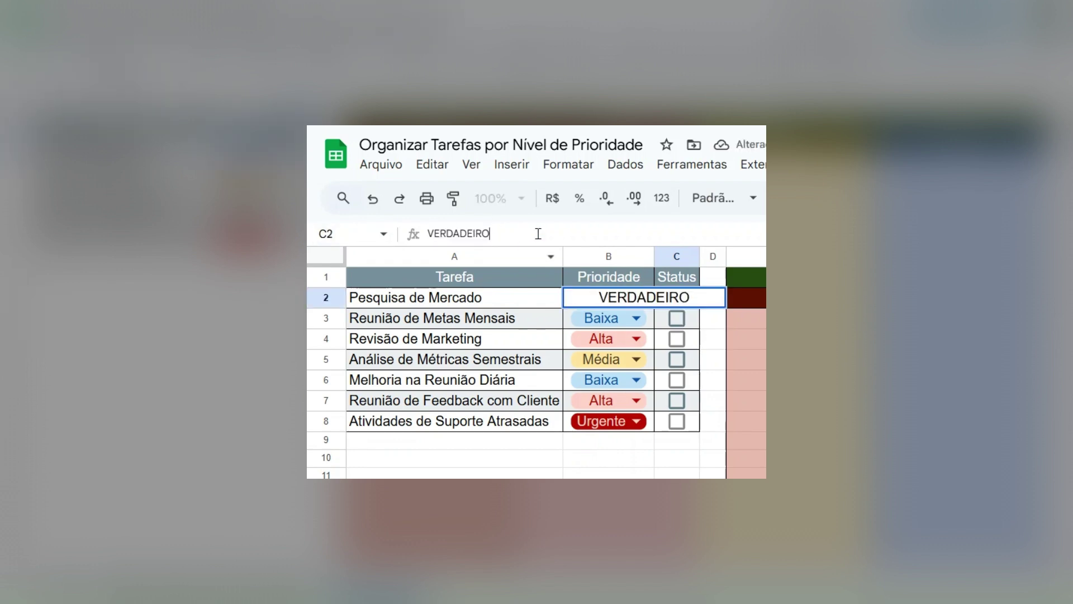
drag(538, 234, 404, 245)
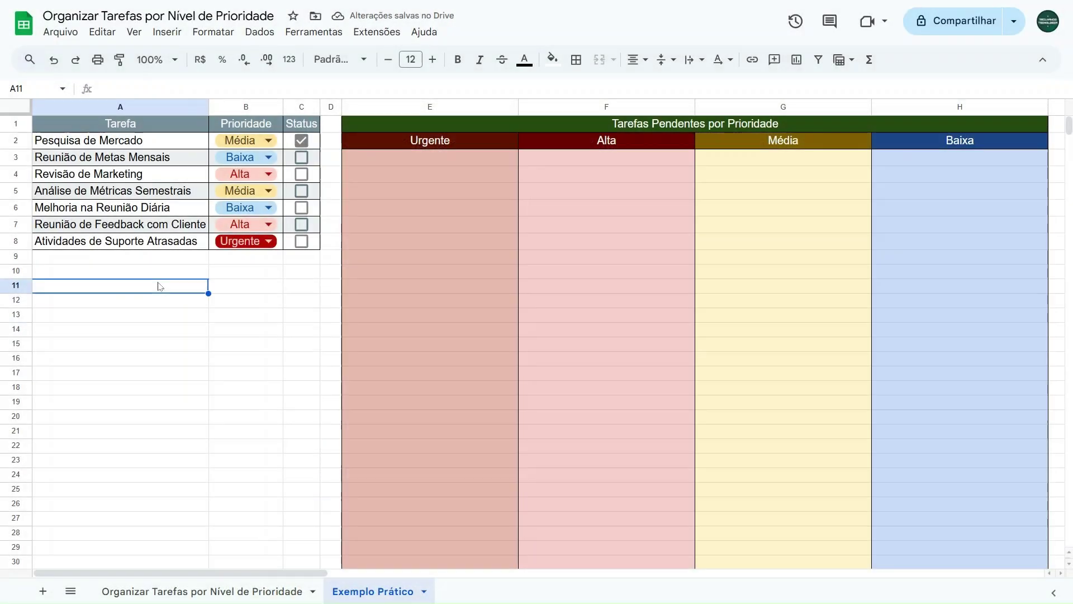
- Preview the formulas =verdadeiro and =falso in cell A11 and discard them
text(=verdadei)
text(ro)
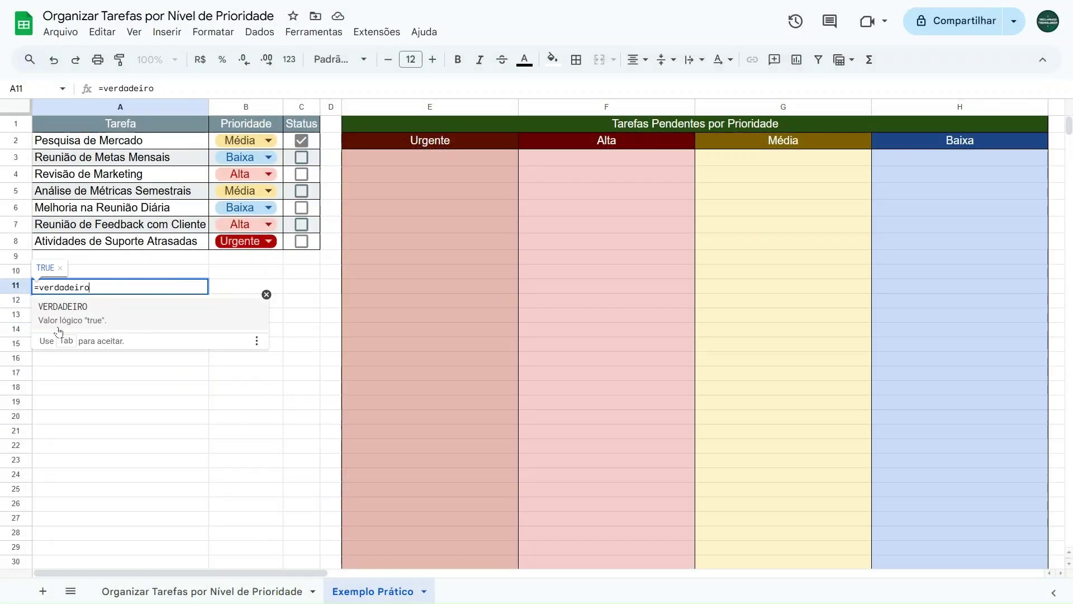
key(ctrl+a)
key(BackSpace)
text(=falso)
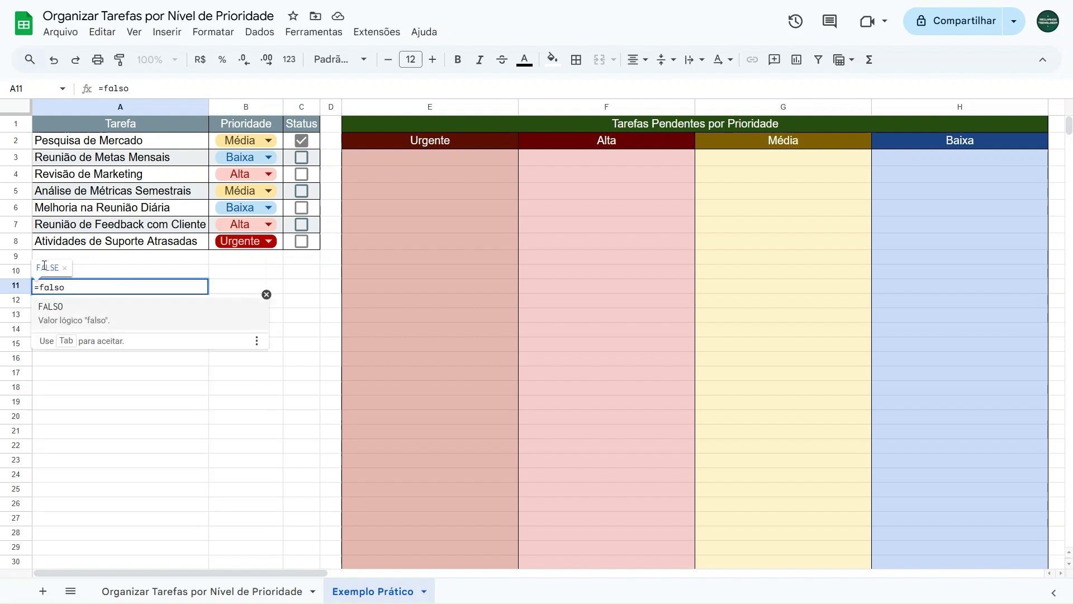
key(Escape)
key(Escape)
click(110, 273)
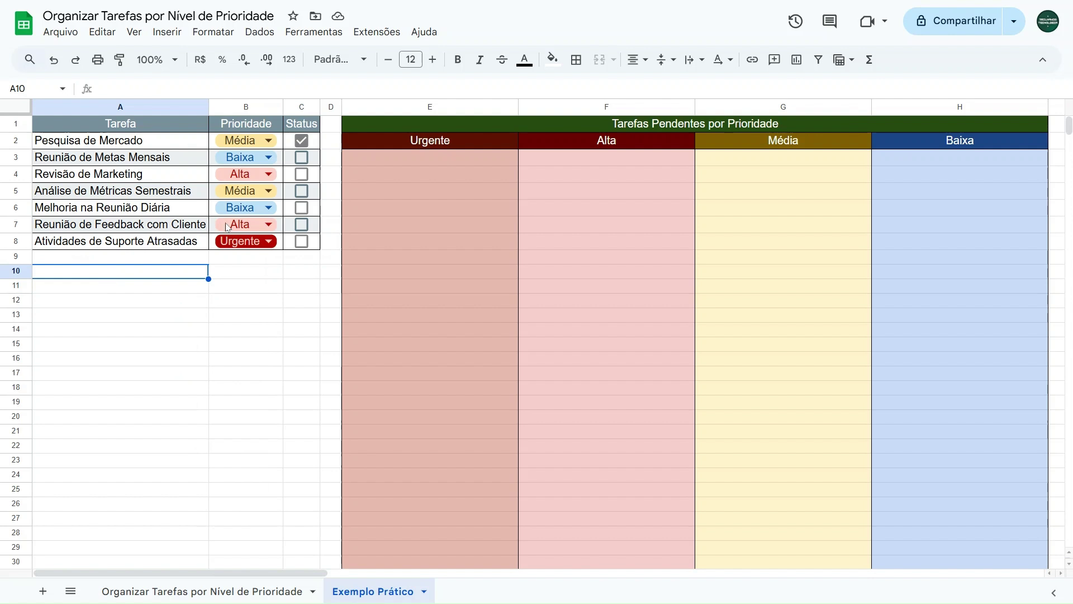
- Untick the Status checkbox for Pesquisa de Mercado in C2
click(307, 143)
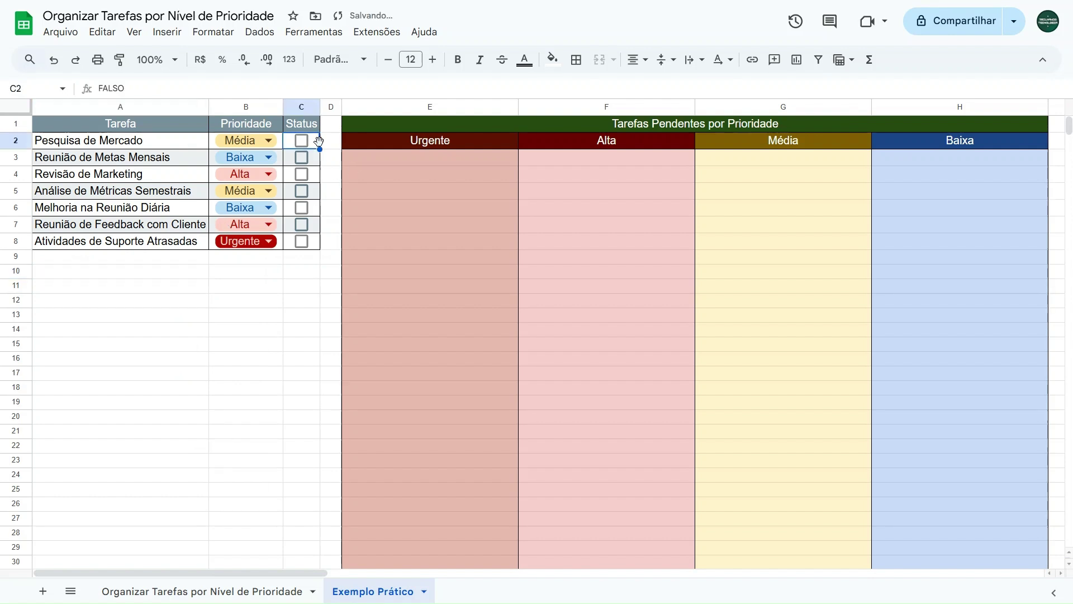
click(330, 142)
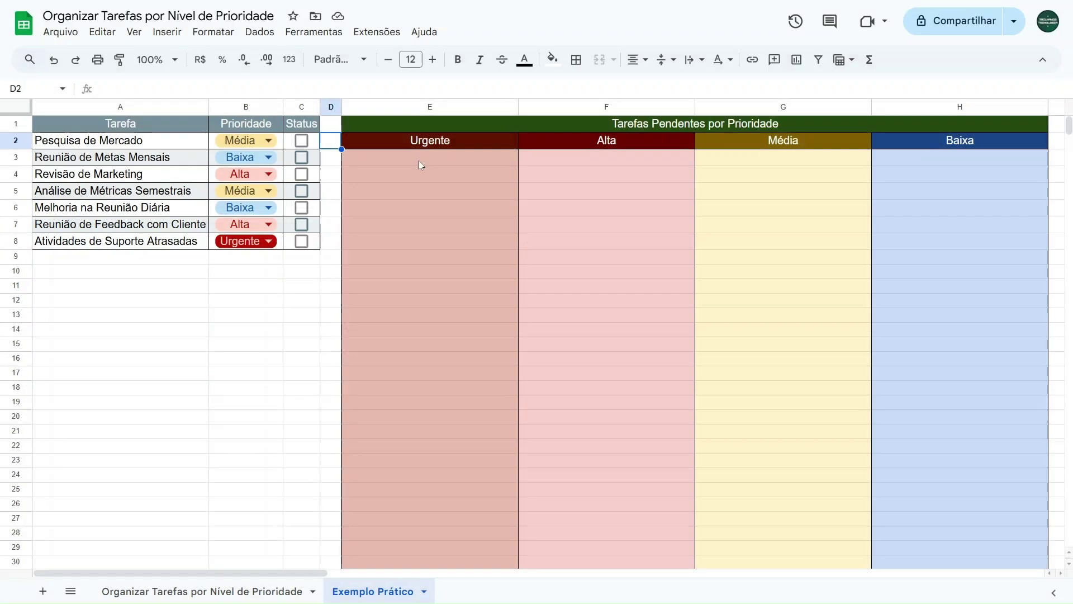
click(418, 160)
click(622, 164)
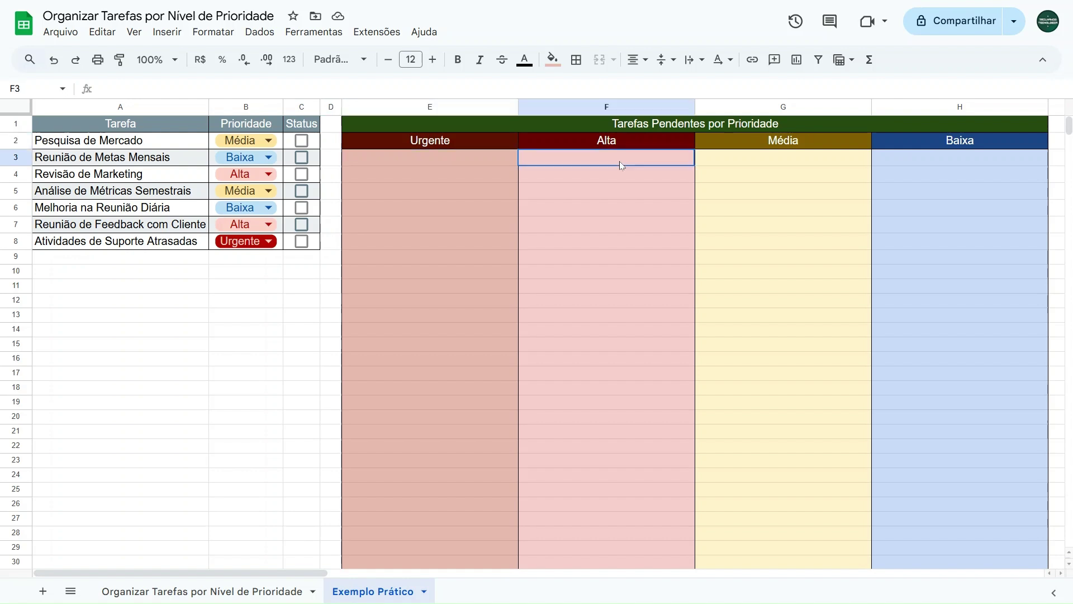
click(860, 163)
click(921, 161)
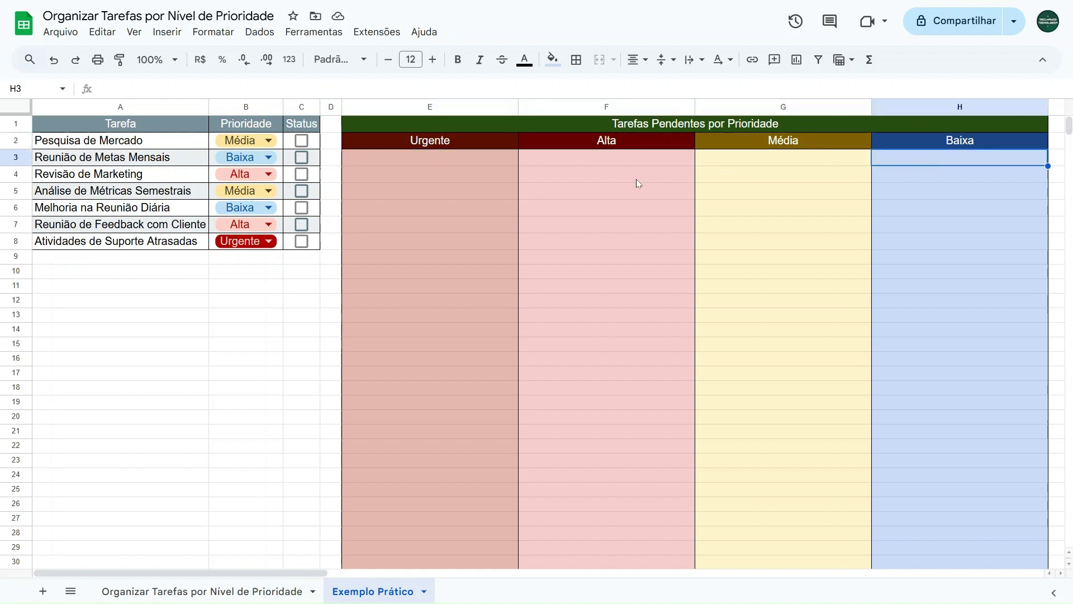
- Start a QUERY formula in cell E3 under Urgente with A2:C8 as its data range
click(433, 163)
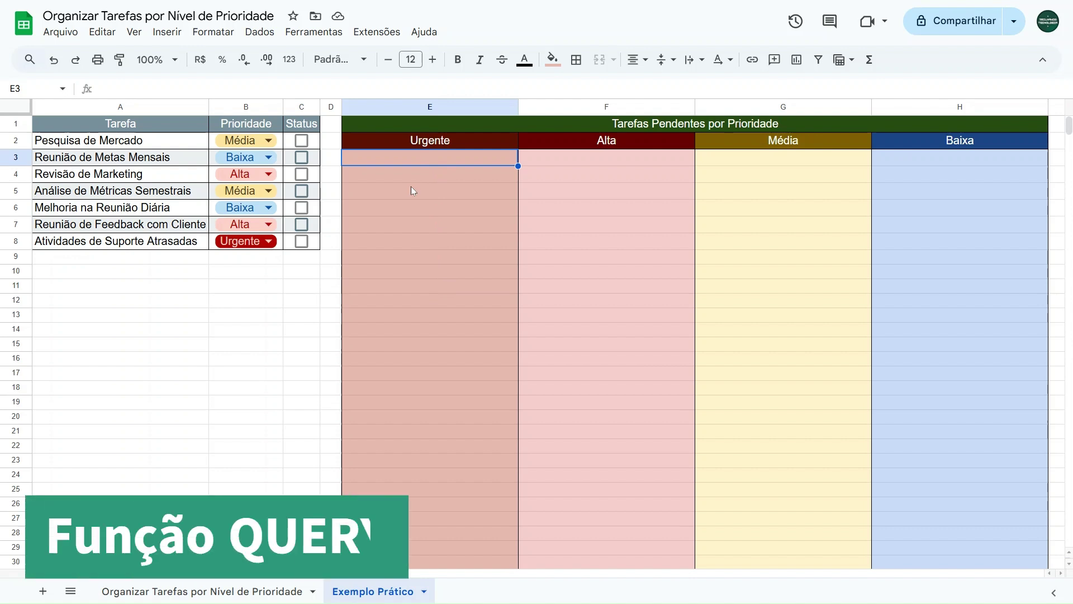
text(=query)
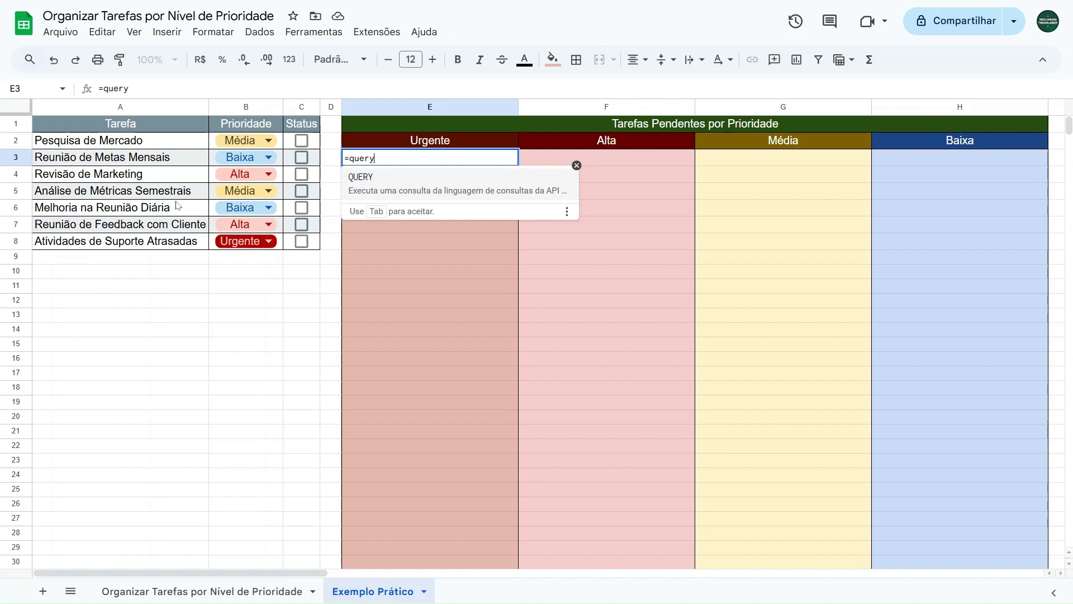
click(405, 187)
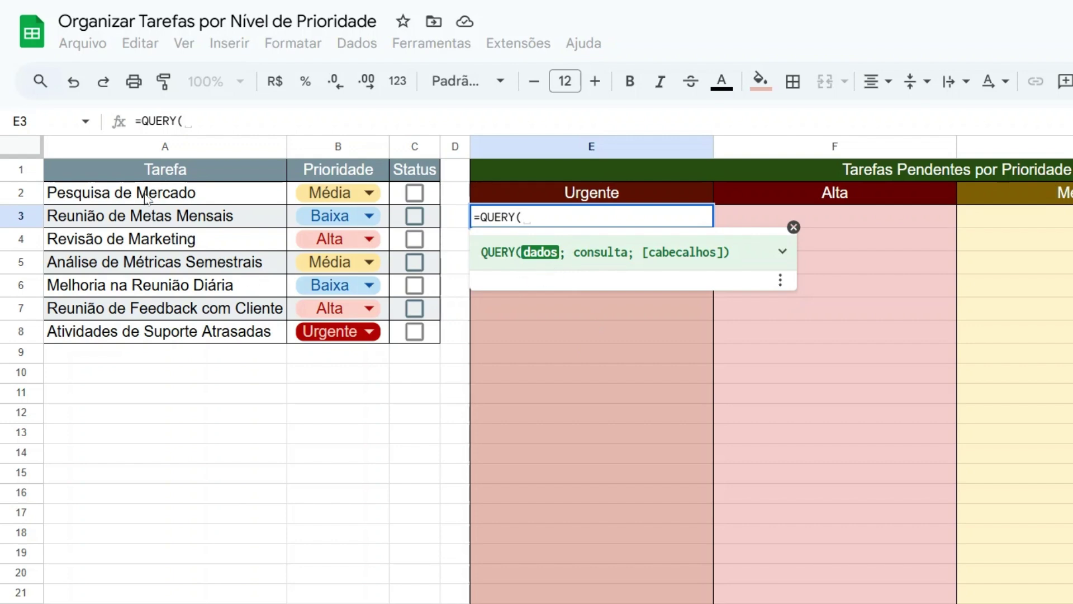
drag(145, 196, 413, 333)
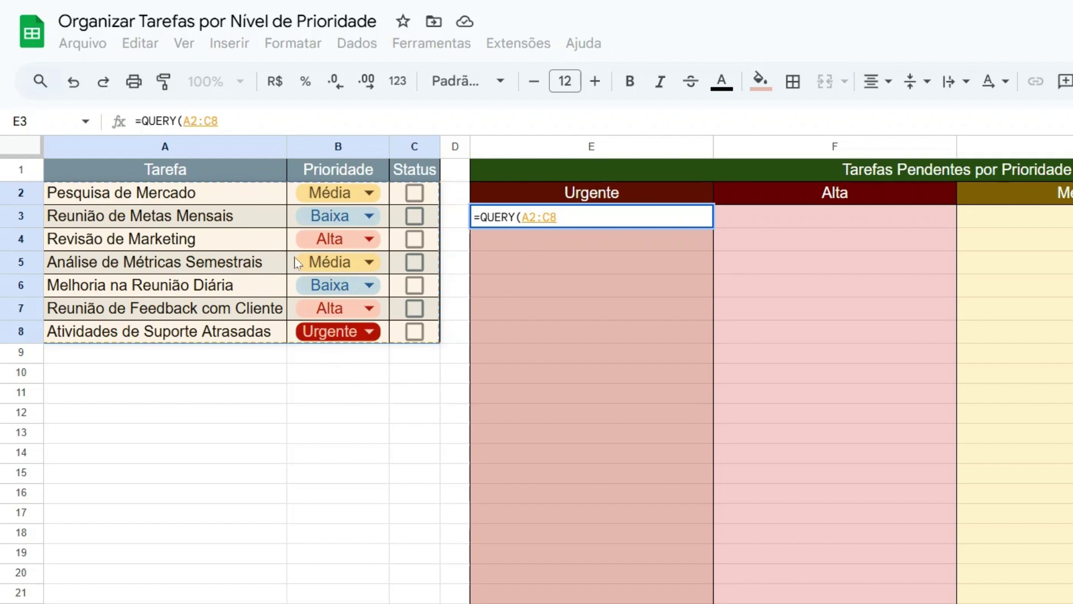
text(;)
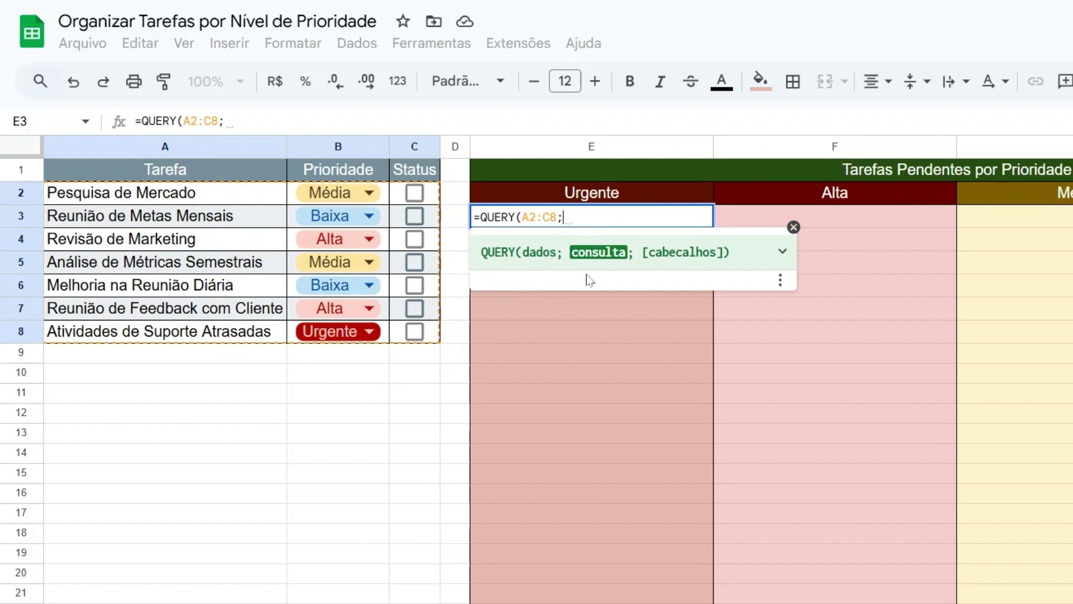
- Enter the query text "SELECT A WHERE B = 'Urgente'" as the second argument of the QUERY formula in E3
text("")
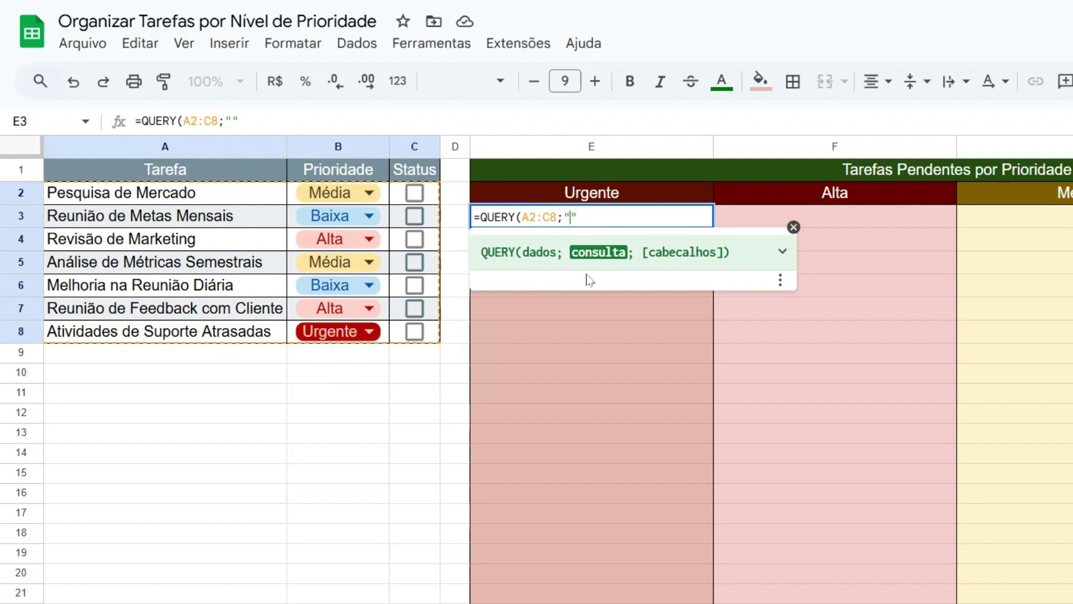
text(SELECT)
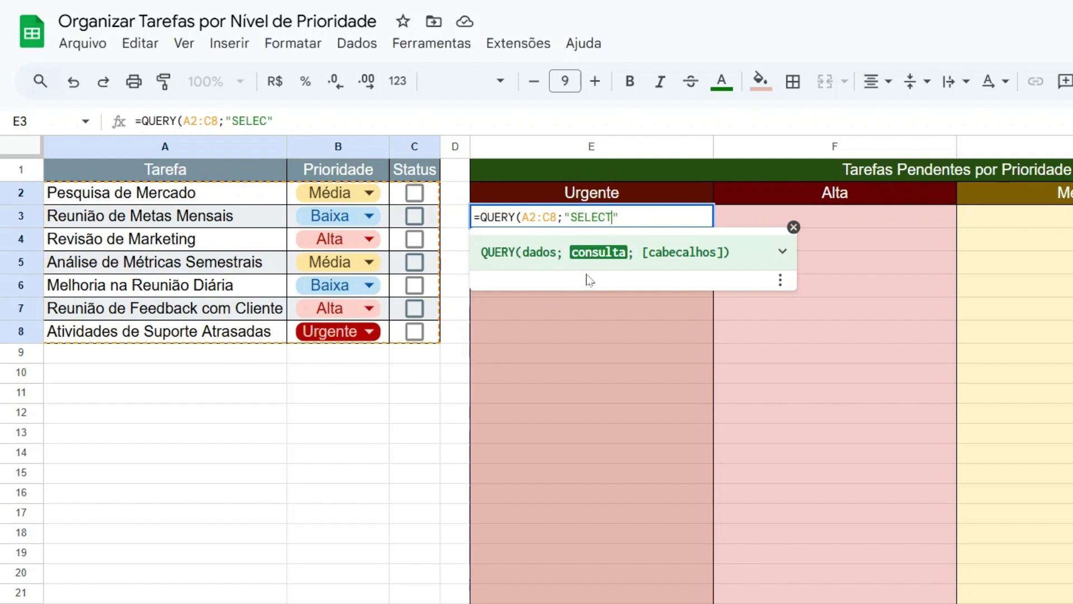
text( A WHERE B)
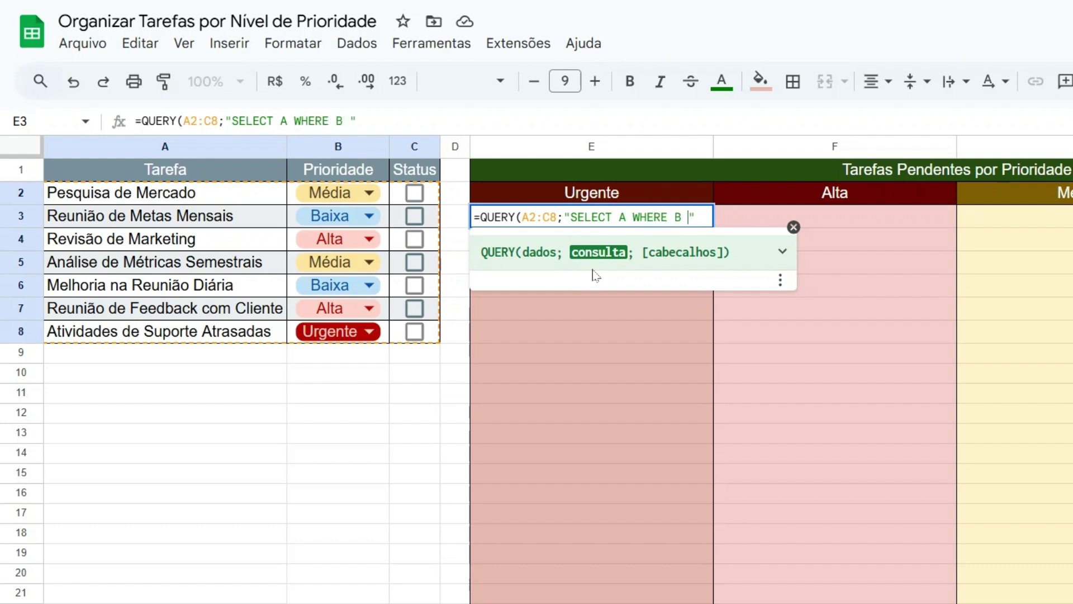
text( = )
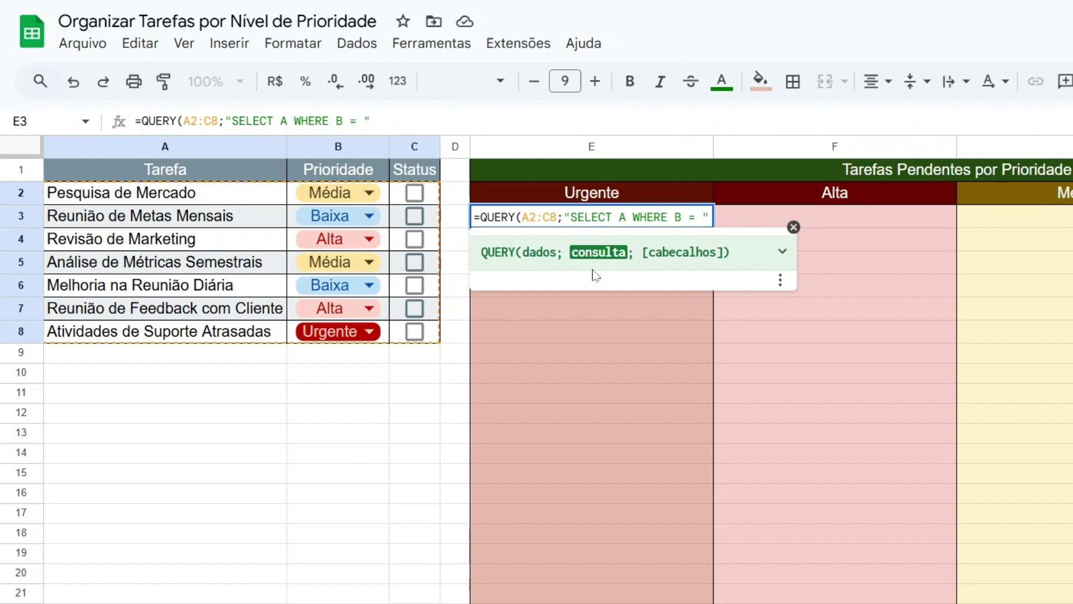
text('Urgente)
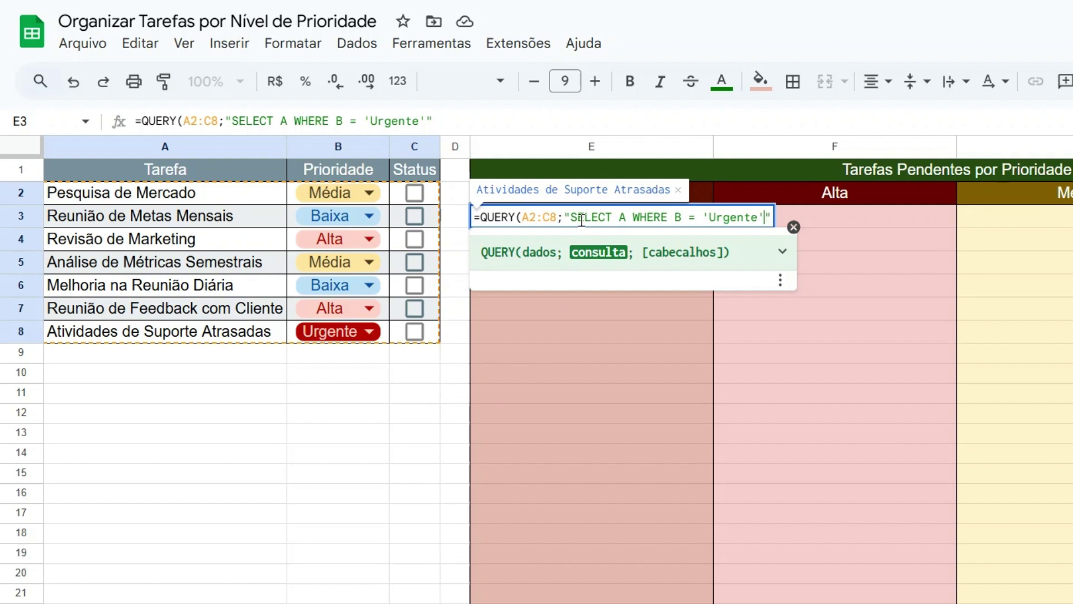
drag(570, 217, 763, 220)
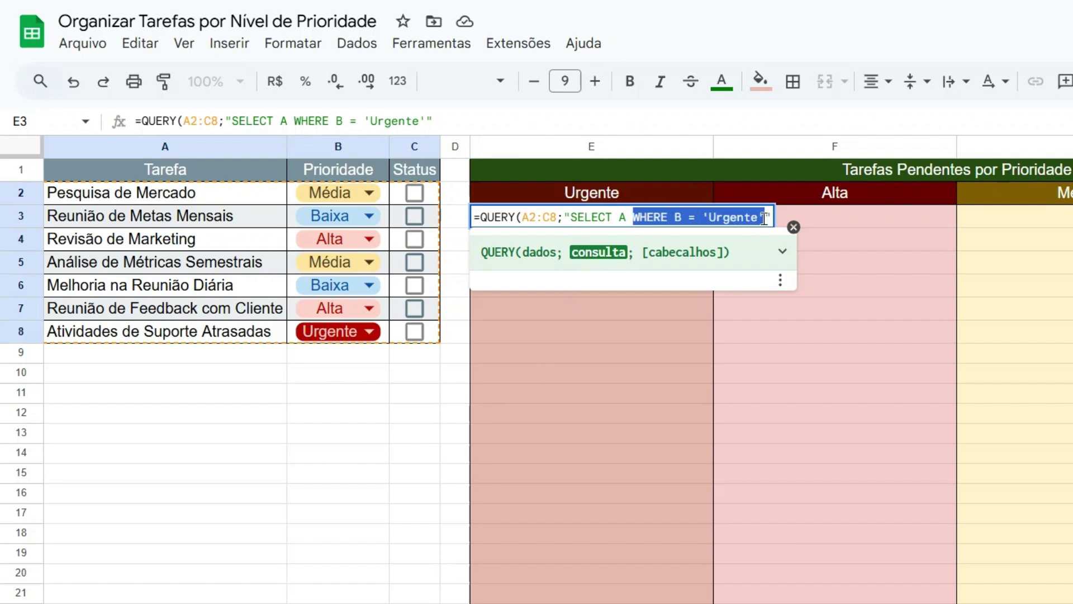
click(762, 219)
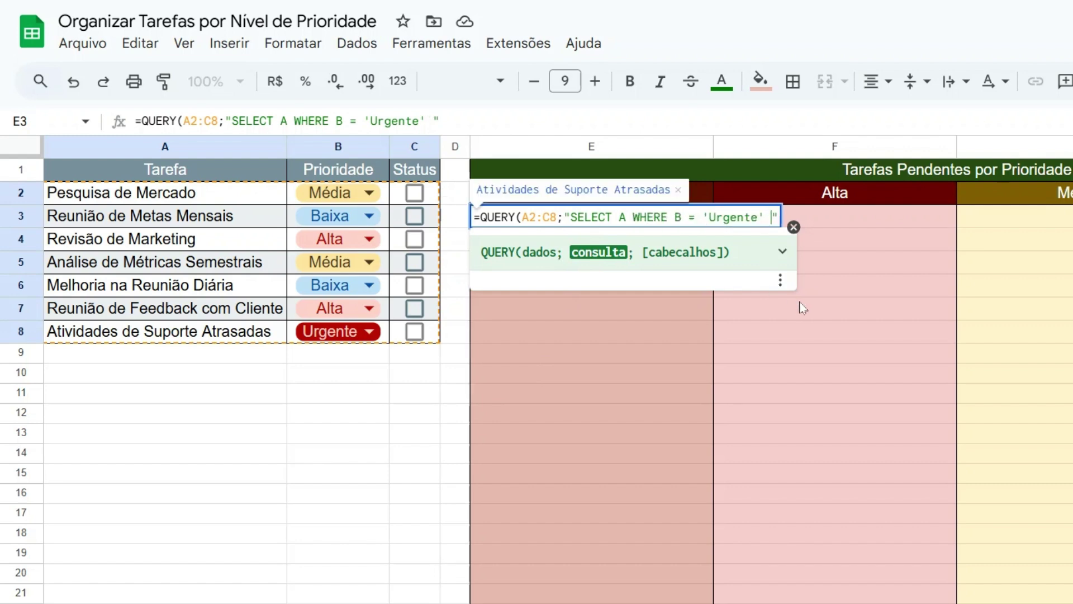
- Add the condition AND C = FALSE to the query in E3, close the formula's parenthesis and commit it
text(AND)
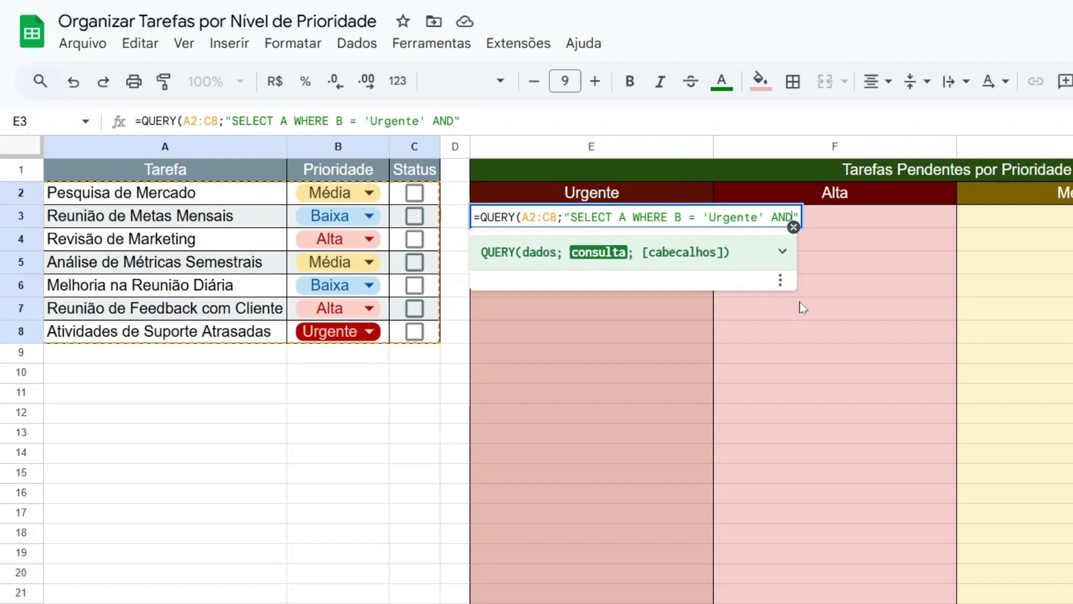
text( C = )
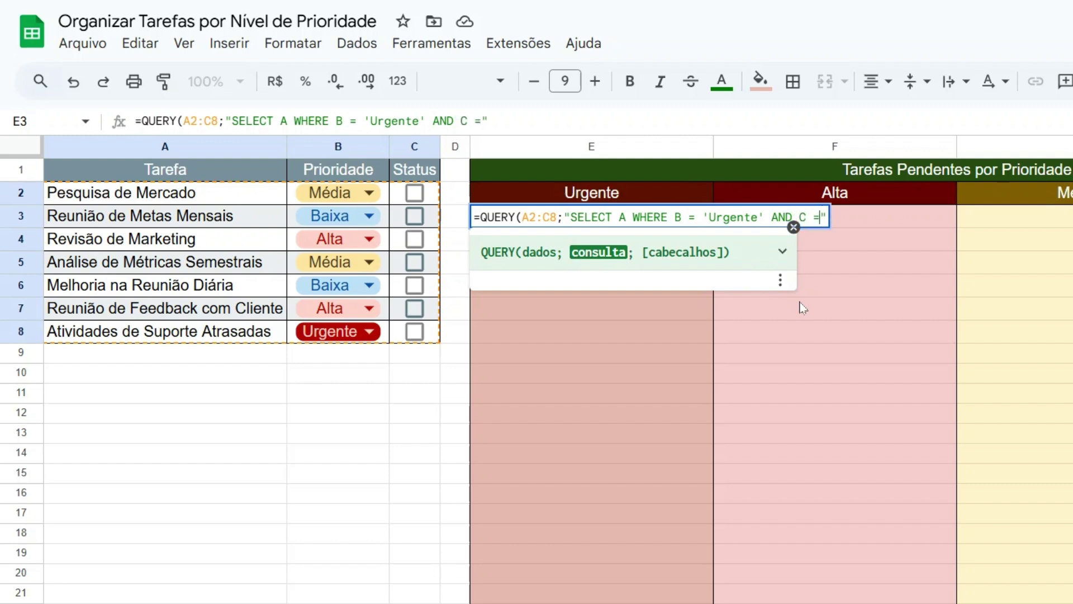
text(FALSE)
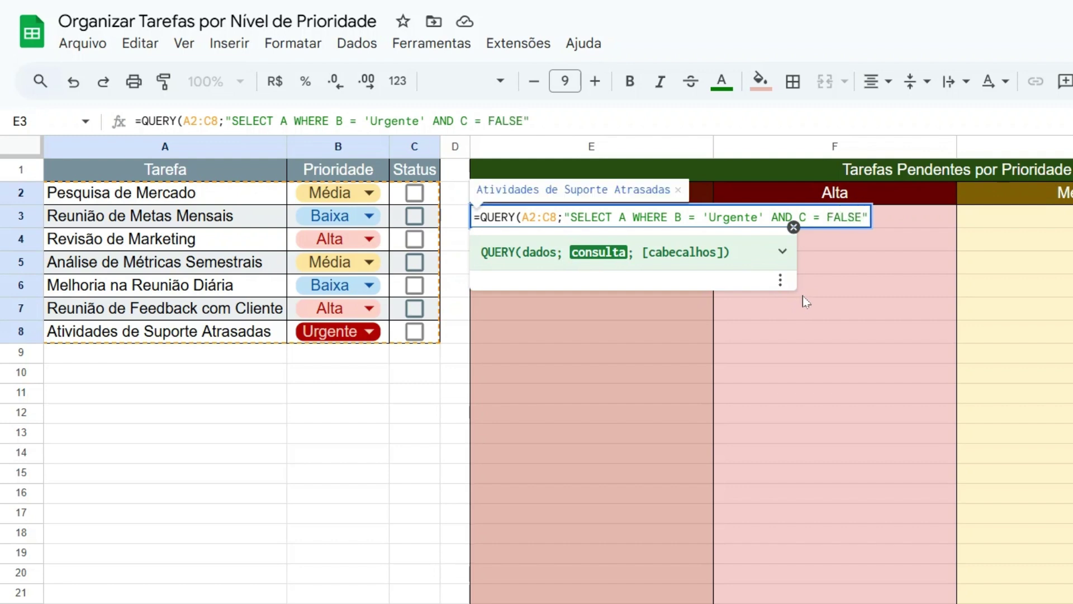
drag(571, 217, 864, 217)
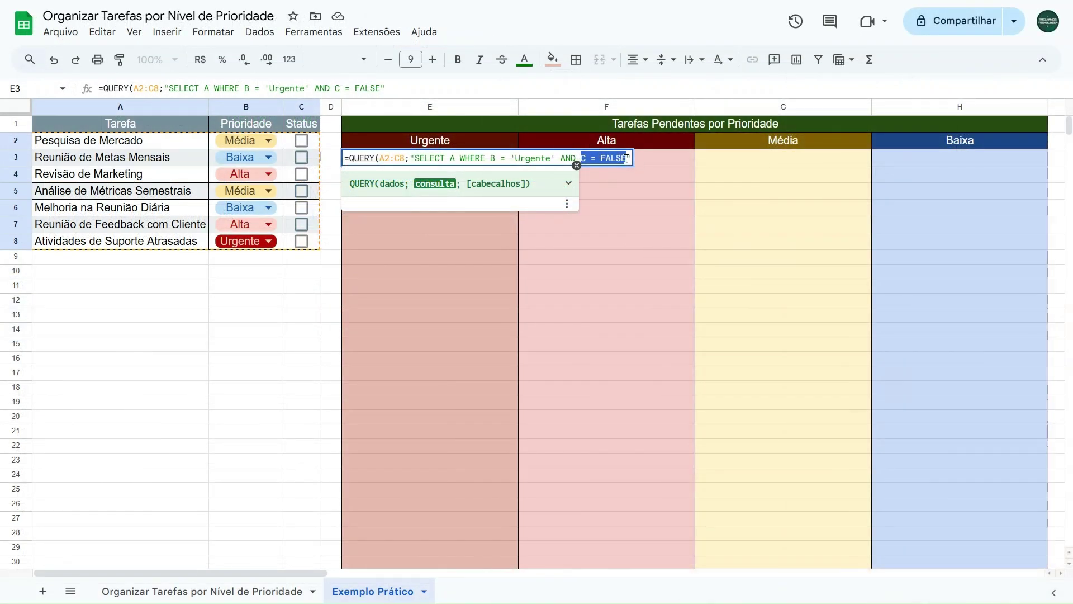
click(625, 158)
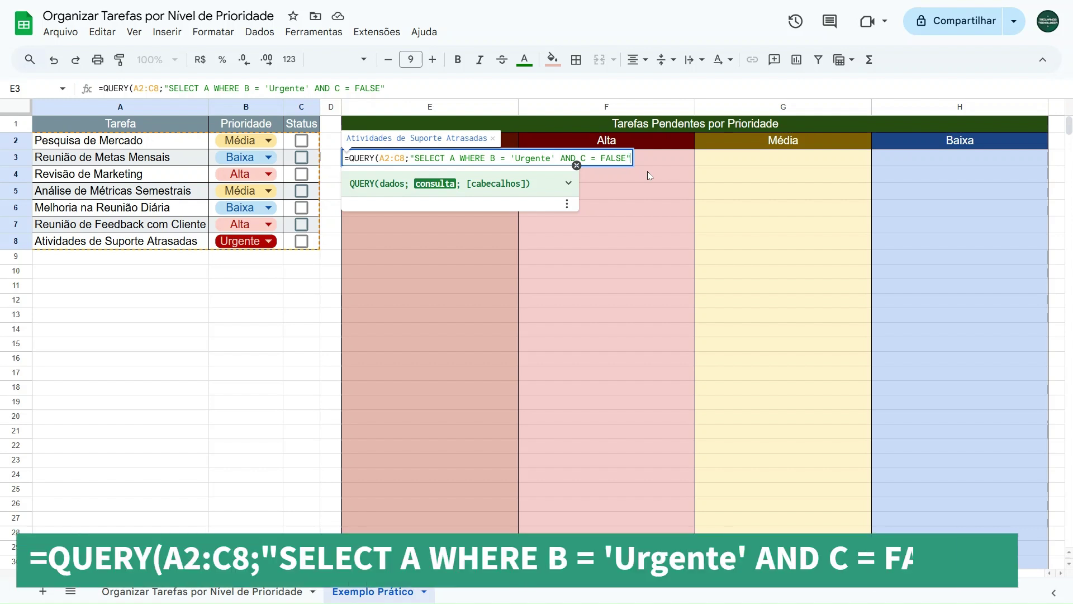
text())
drag(417, 158, 638, 157)
click(636, 157)
click(577, 165)
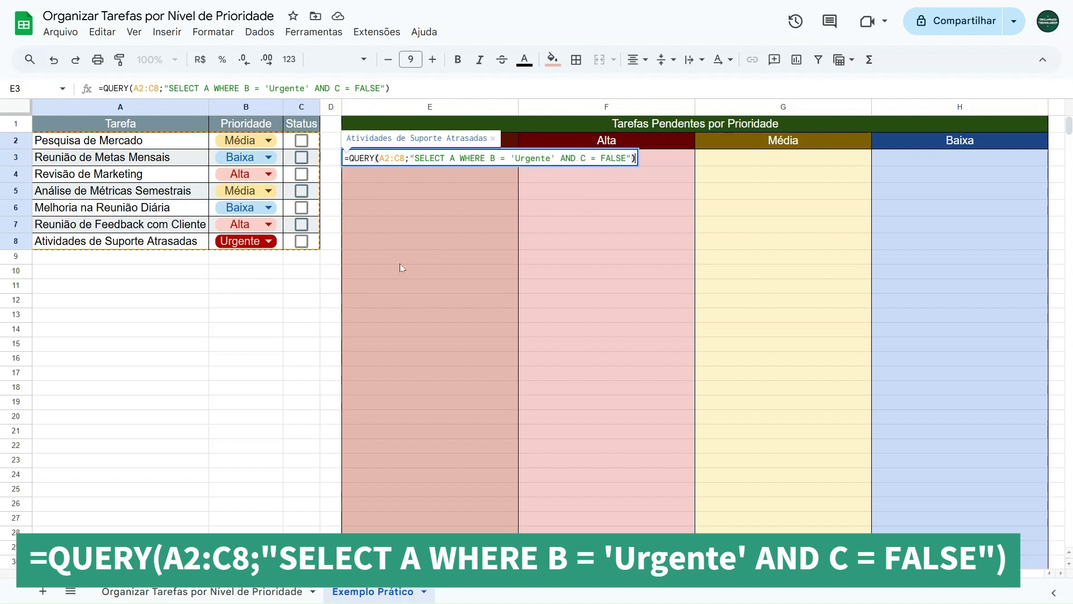
key(Return)
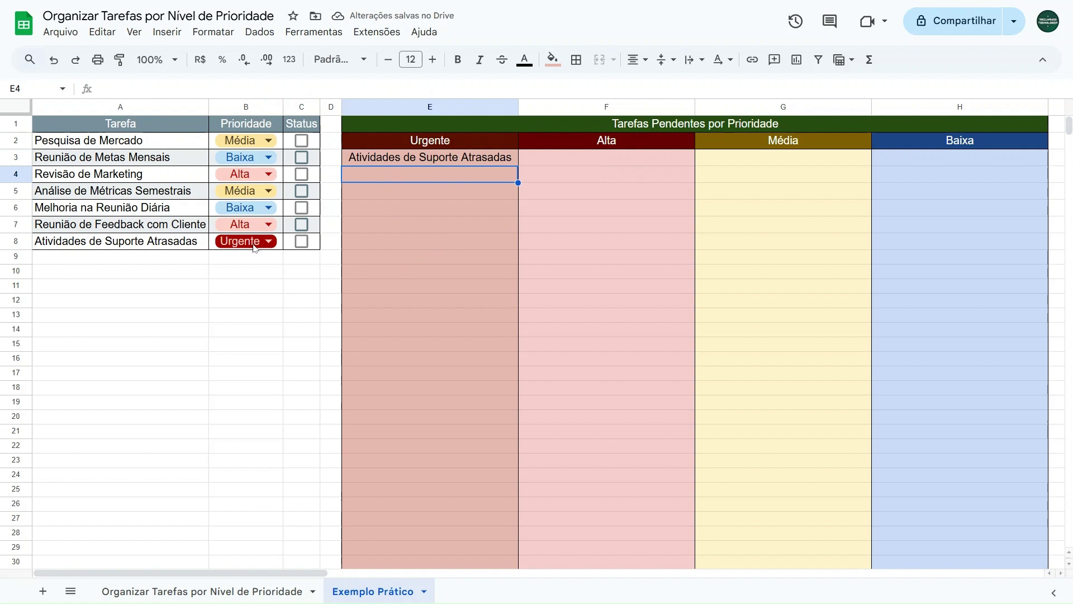
- Tick the Status checkbox for Atividades de Suporte Atrasadas in C8 and check the Urgente list's response
click(427, 157)
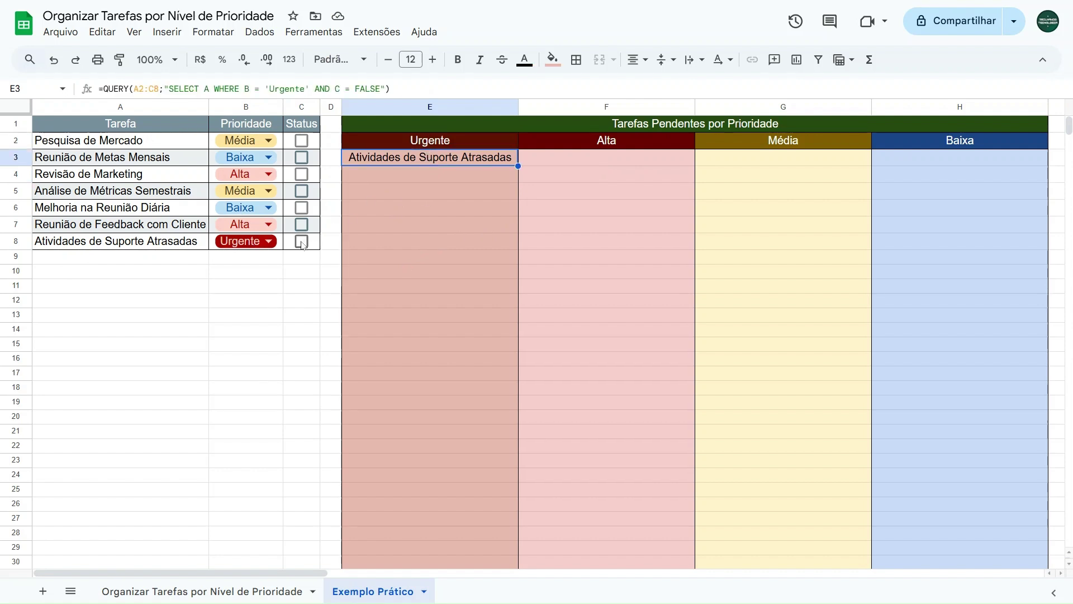
click(302, 243)
mouse_move(430, 159)
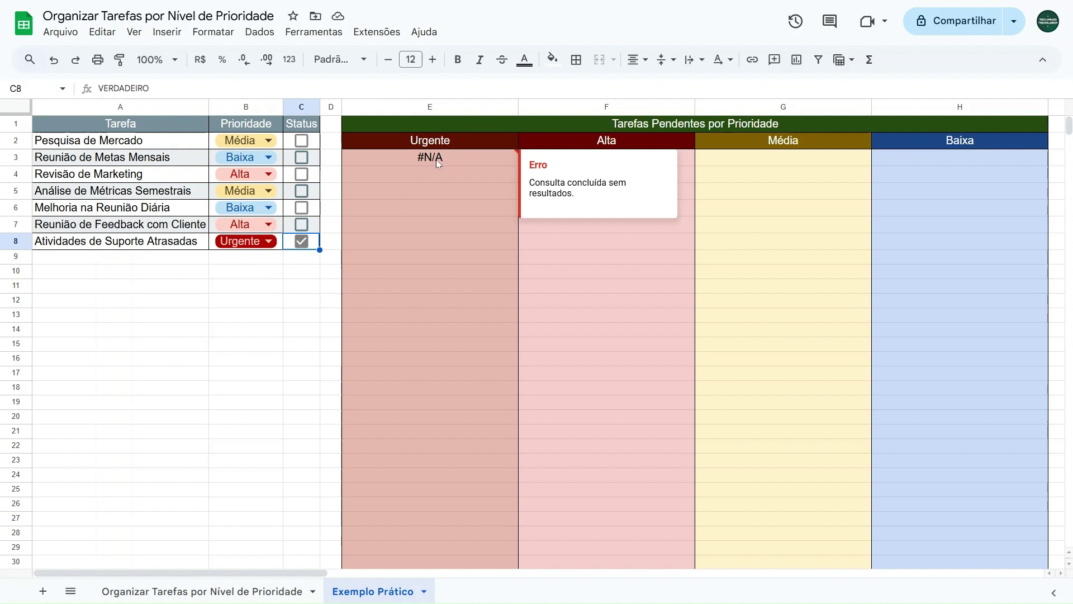
- Set the priorities in B5, B4 and B3 to Urgente and tick the Status checkboxes in C3 and C4
click(259, 195)
click(244, 279)
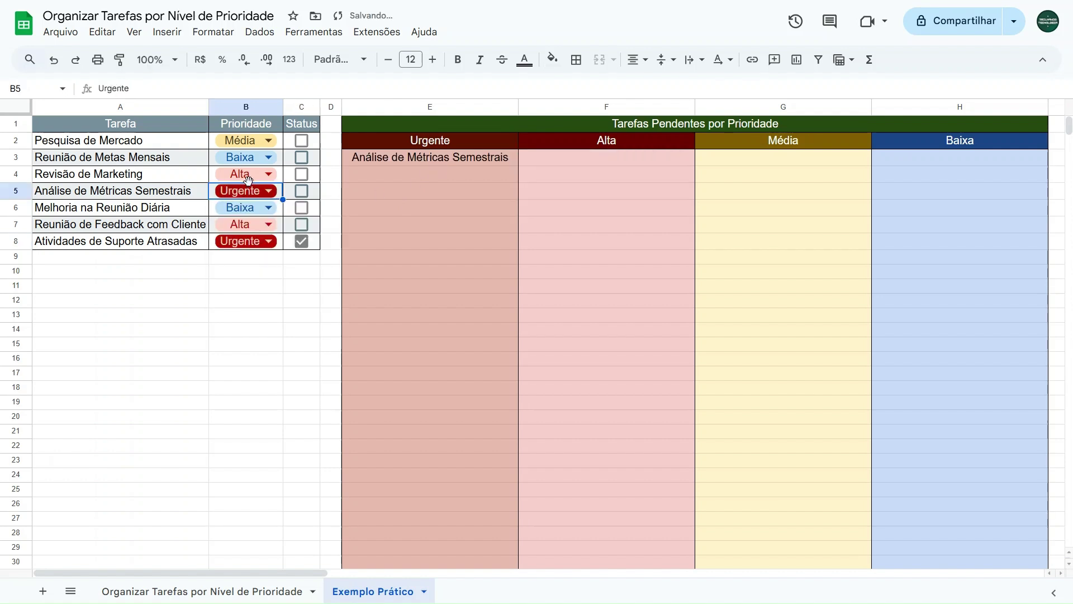
click(252, 179)
click(242, 260)
click(249, 157)
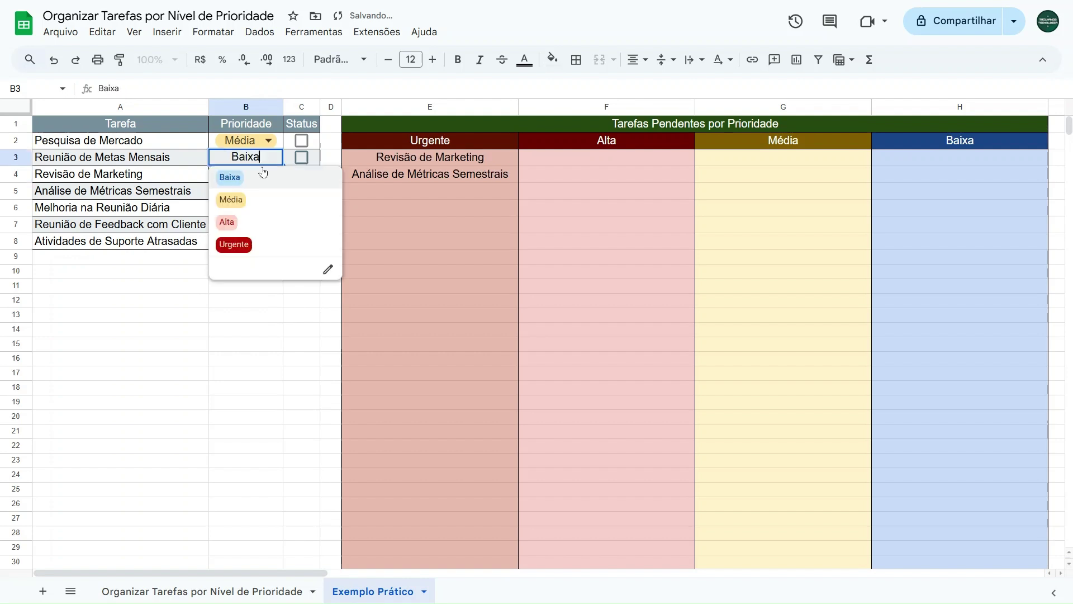
click(234, 245)
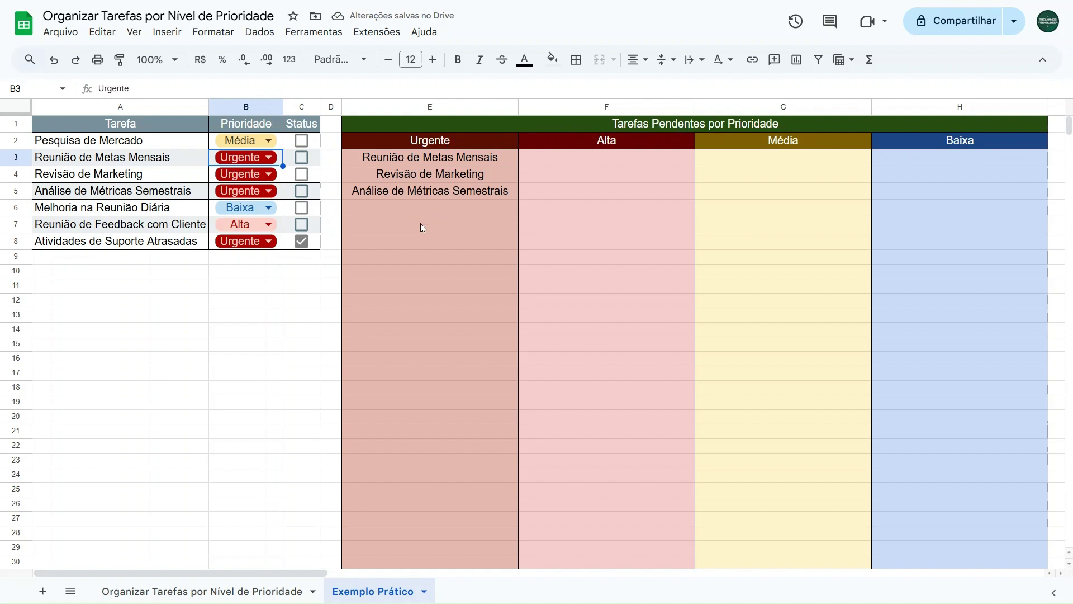
click(301, 157)
click(302, 176)
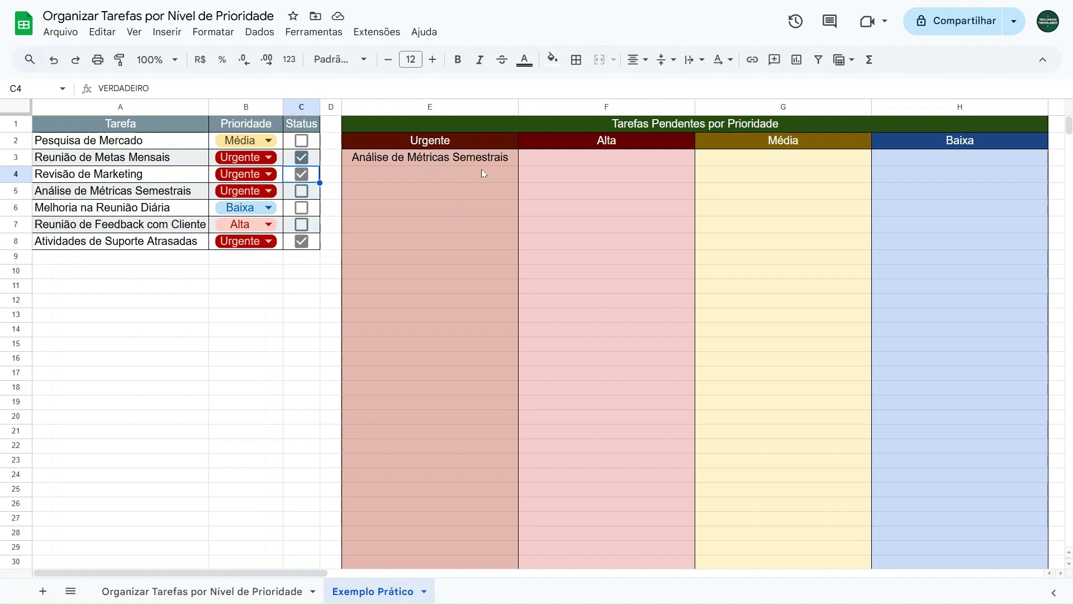
- Undo the test changes to the priorities and checkboxes in rows 3 to 5, and untick the Status checkbox in C8
key(ctrl+z)
key(ctrl+z)
key(ctrl+z)
key(ctrl+z)
key(ctrl+z)
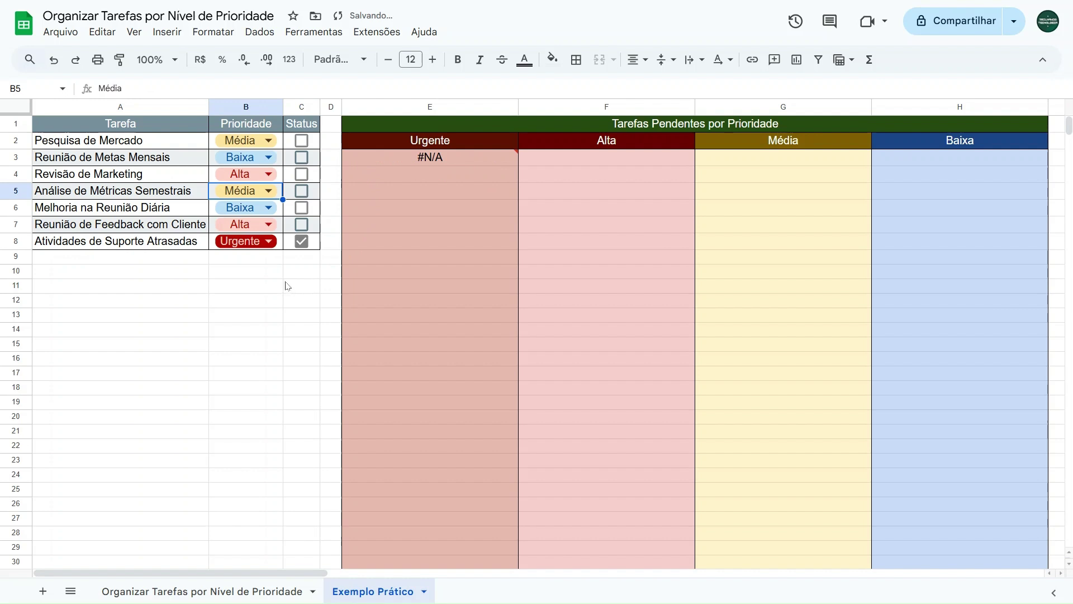
click(302, 244)
click(468, 158)
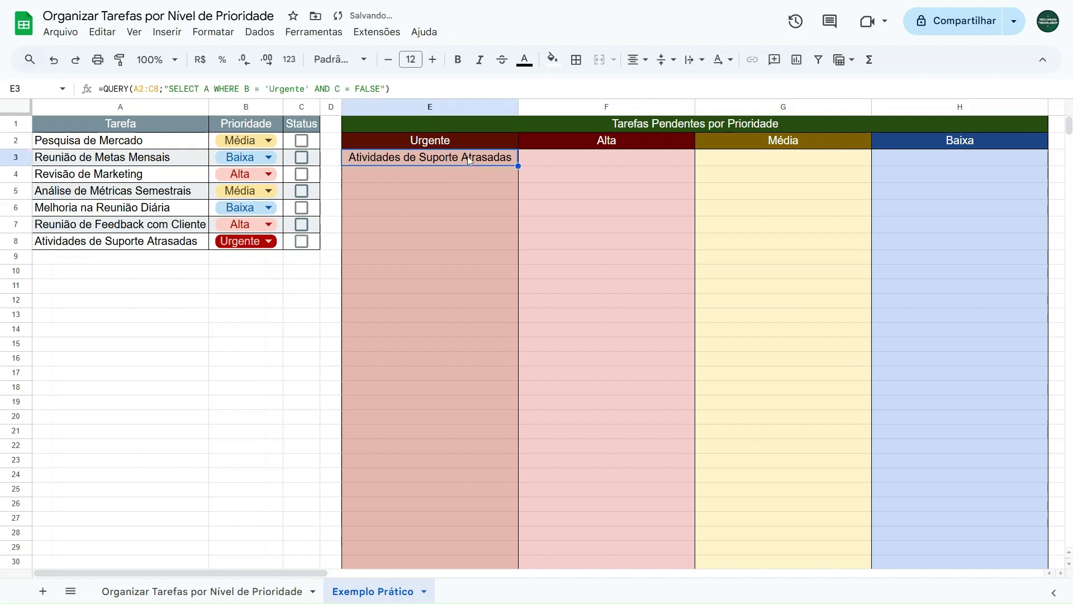
click(586, 161)
click(804, 162)
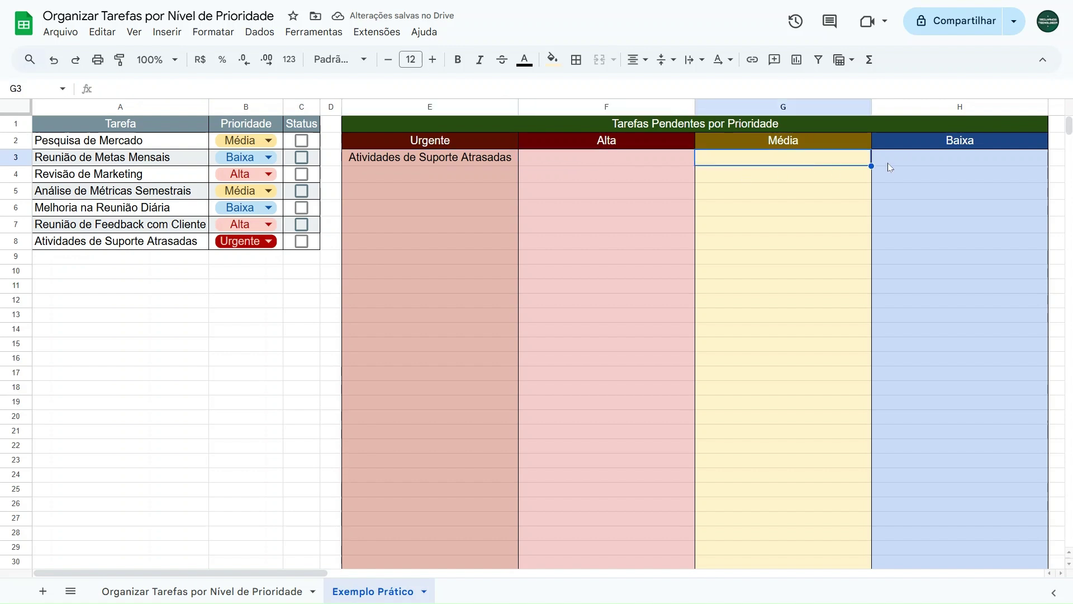
click(890, 162)
- Copy the full QUERY formula text from E3 and paste it into F3, G3 and H3 under Alta, Média and Baixa
click(466, 160)
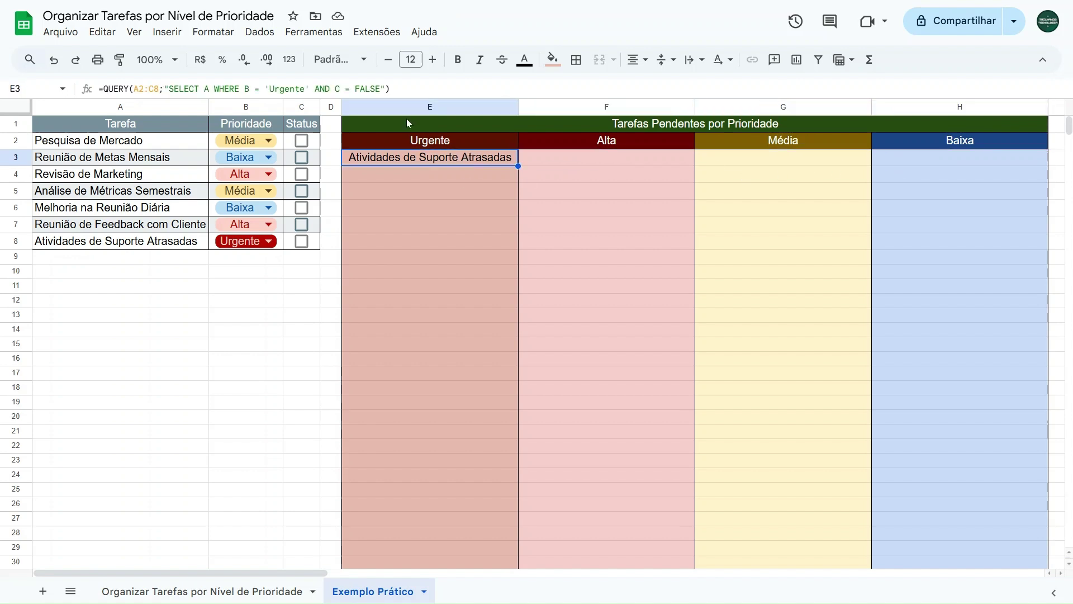
click(411, 84)
drag(412, 84, 101, 87)
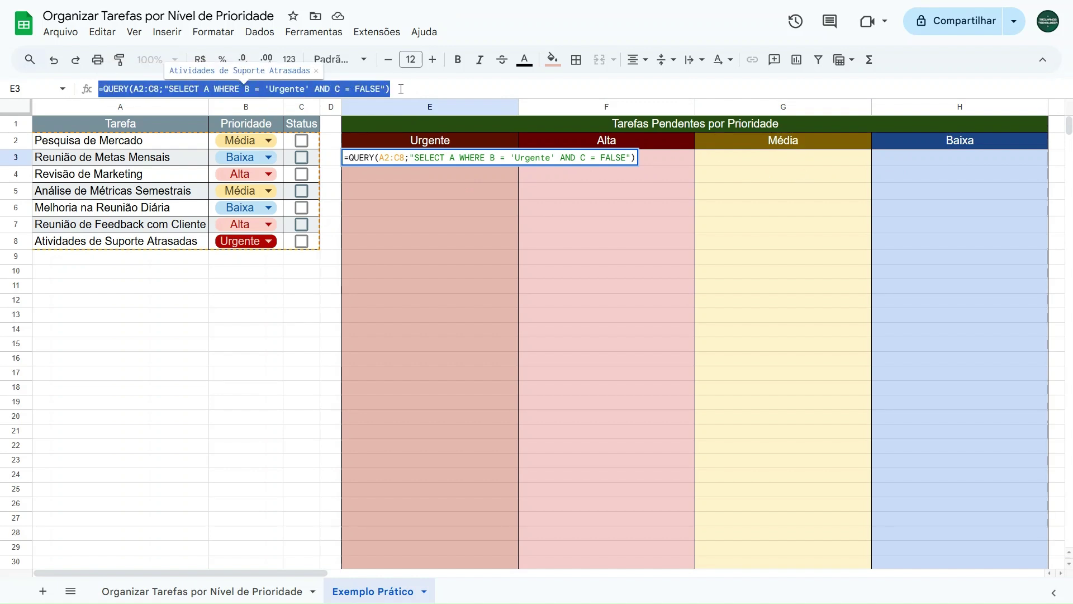
key(ctrl+c)
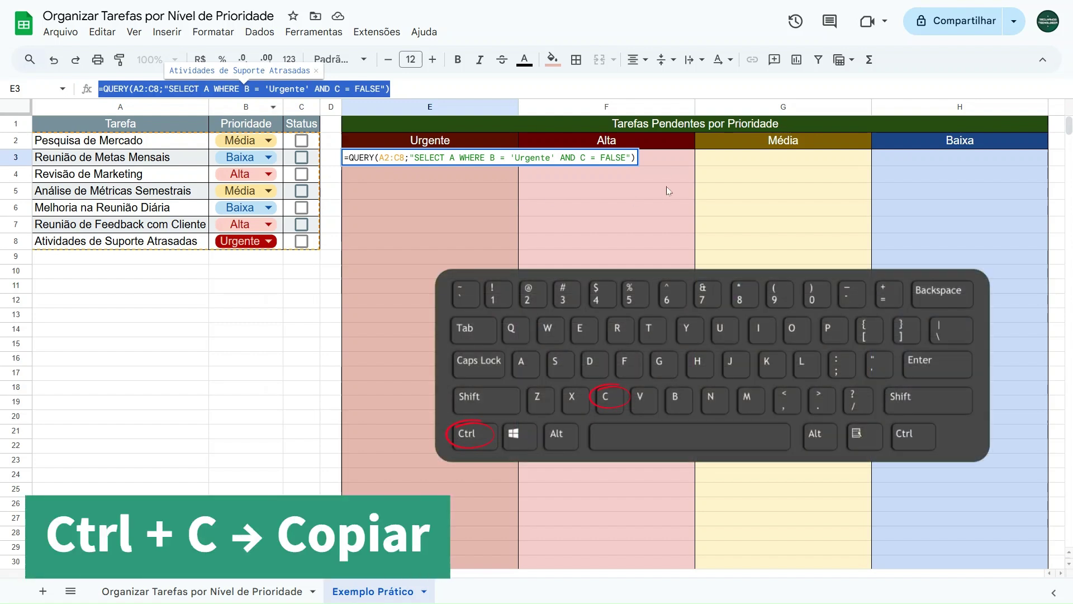
click(672, 158)
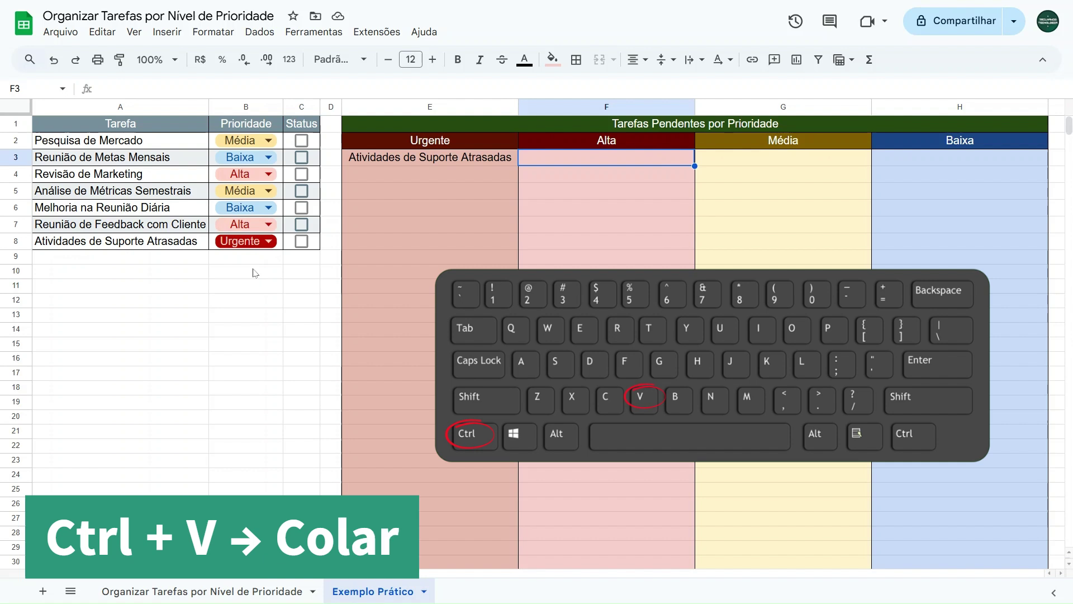
key(ctrl+v)
click(775, 168)
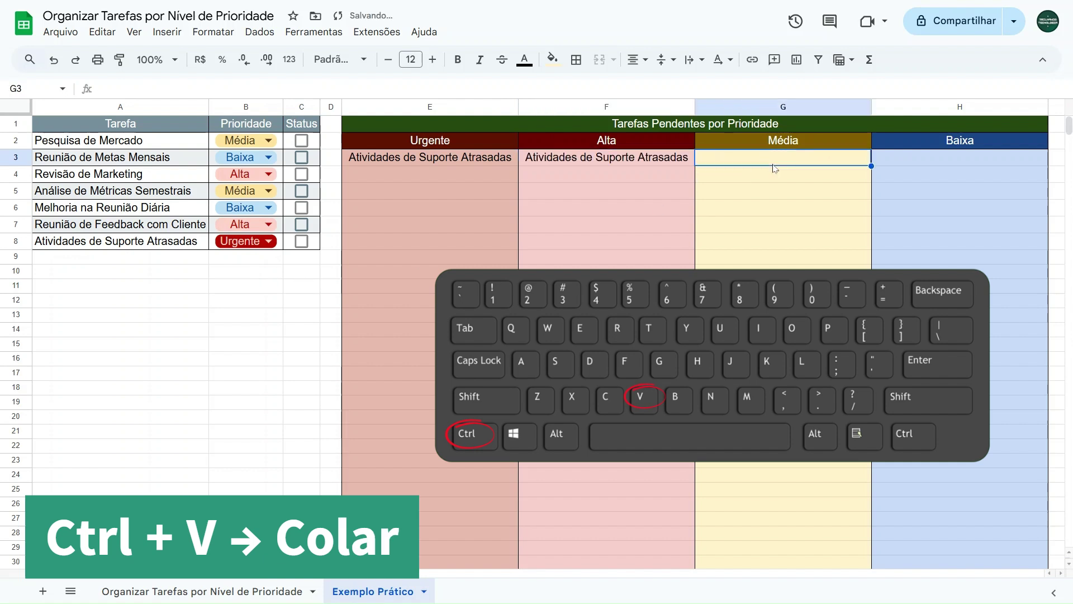
key(ctrl+v)
click(927, 165)
key(ctrl+v)
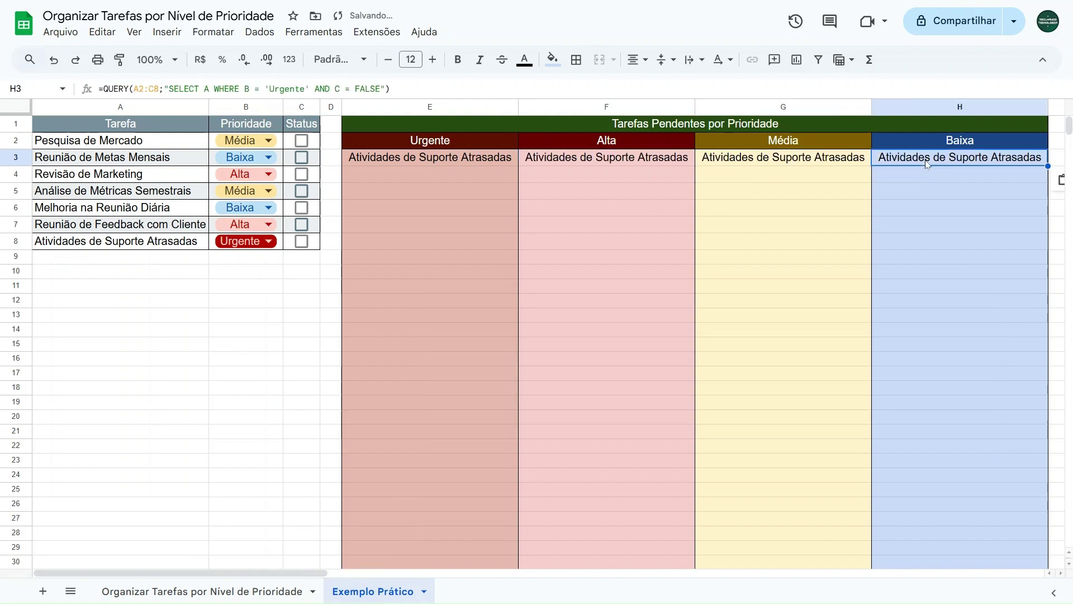
- Replace the priority criterion in the F3 QUERY formula with 'Alta'
click(654, 163)
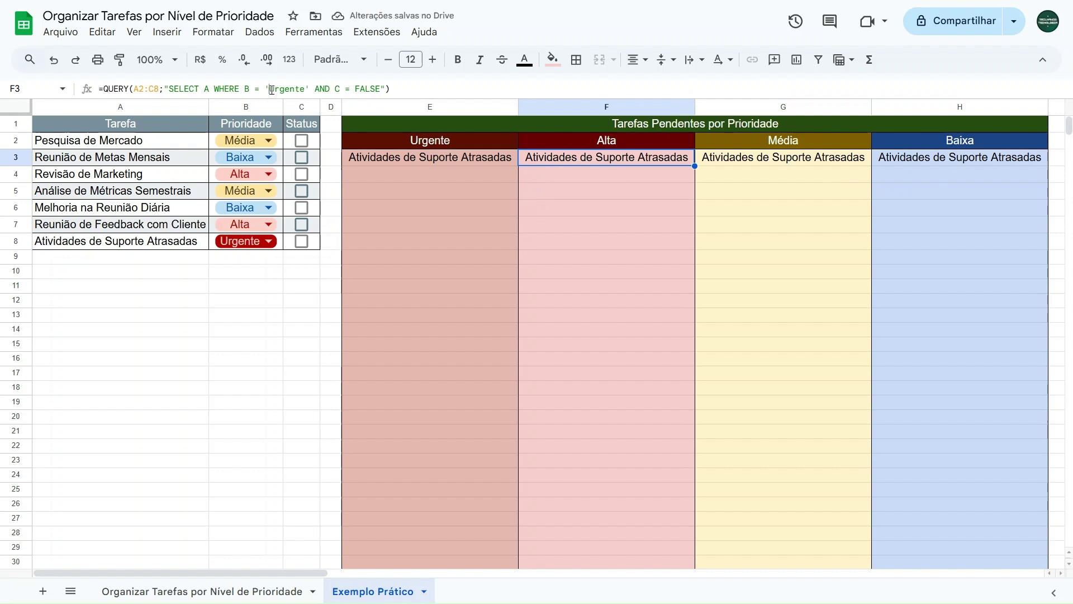
drag(271, 89, 305, 90)
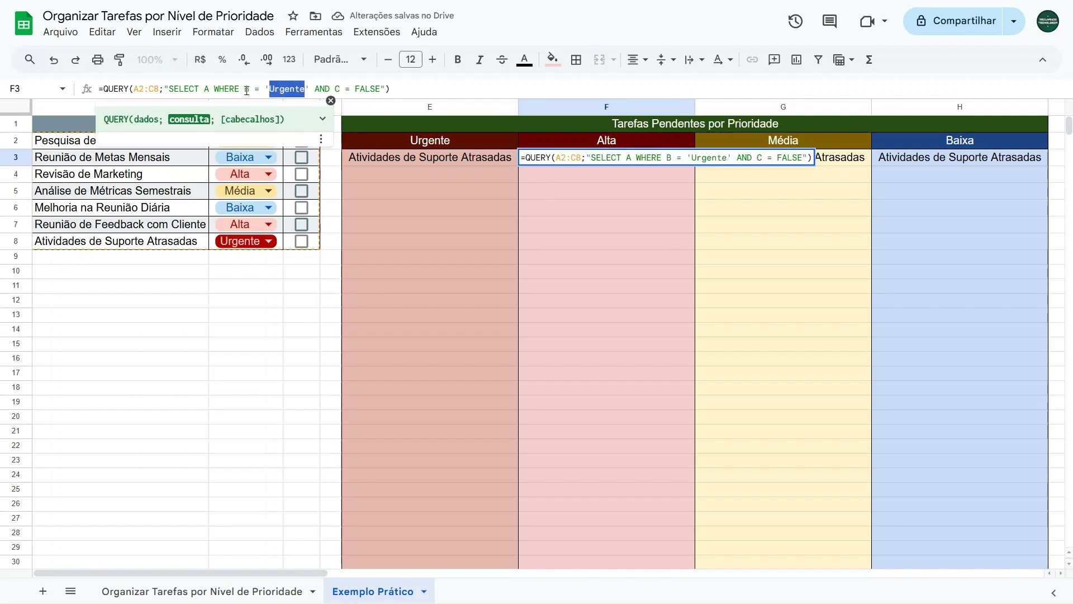
text(Alta)
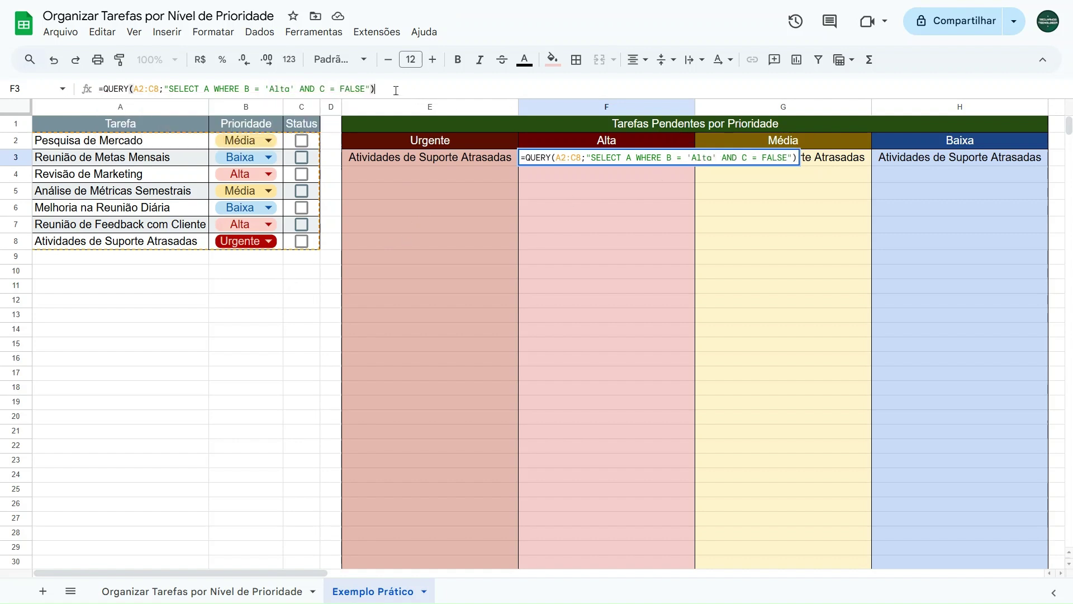
key(Return)
- Replace the priority criterion in the G3 QUERY formula with 'Média'
click(738, 158)
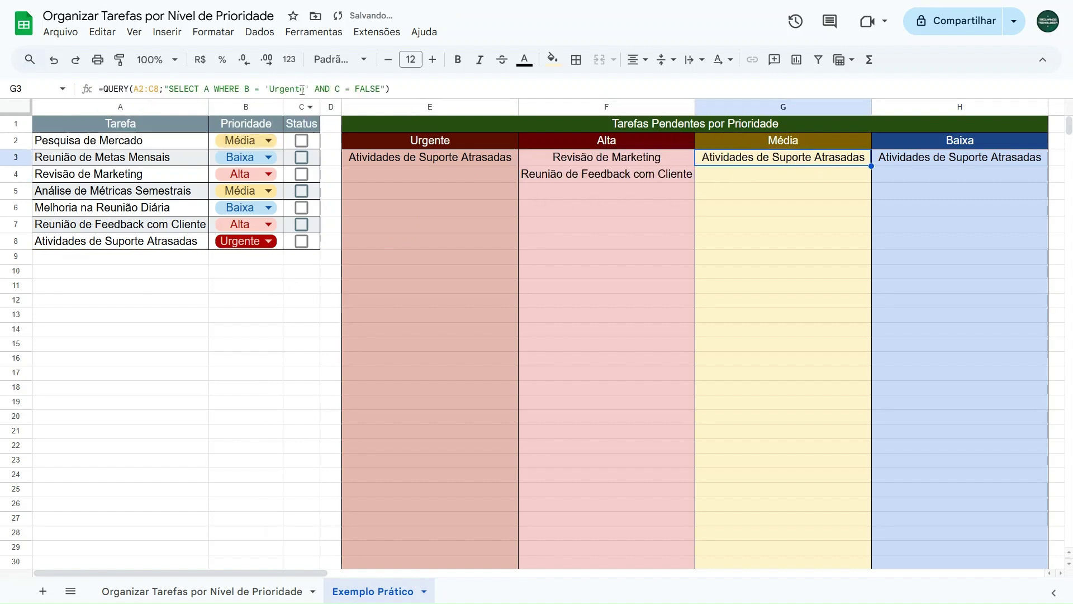
drag(305, 88, 273, 88)
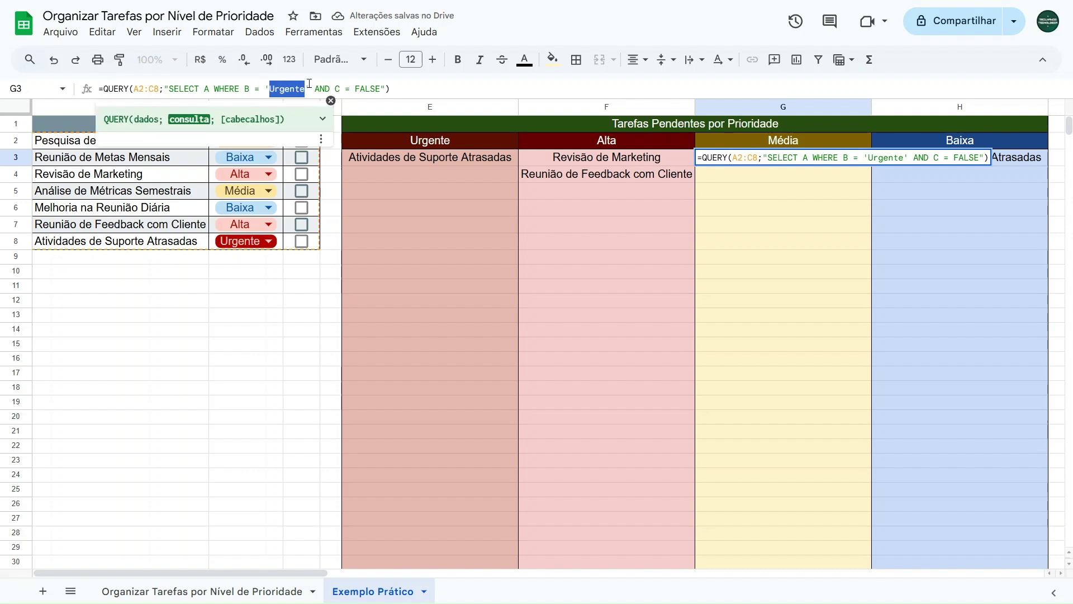
text(Média)
key(Return)
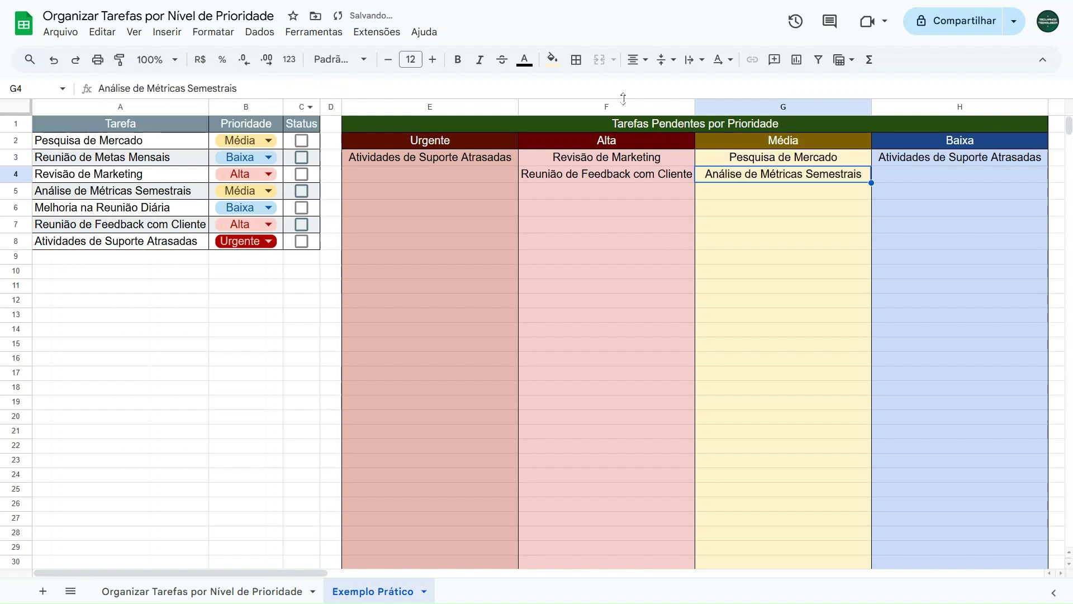
- Replace the priority criterion in the H3 QUERY formula with 'Baixa'
click(923, 159)
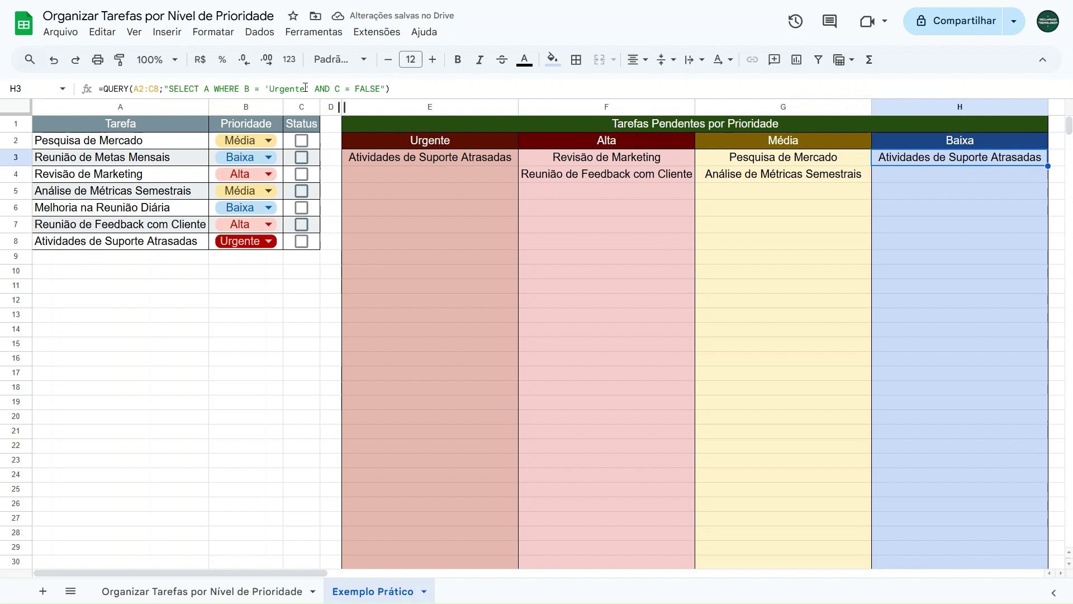
drag(304, 88, 272, 89)
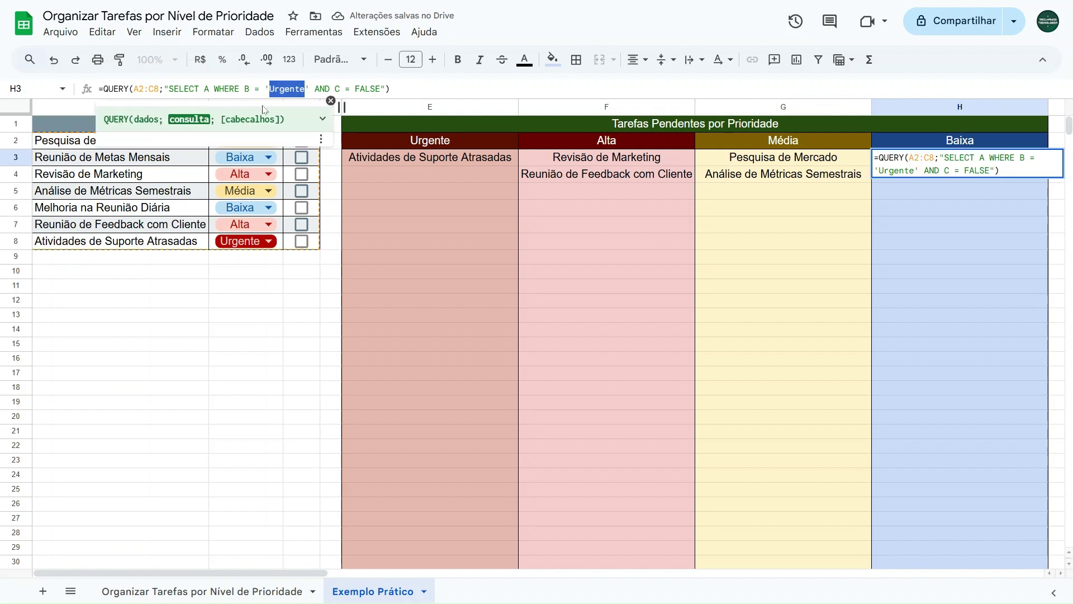
text(Baixa)
click(423, 90)
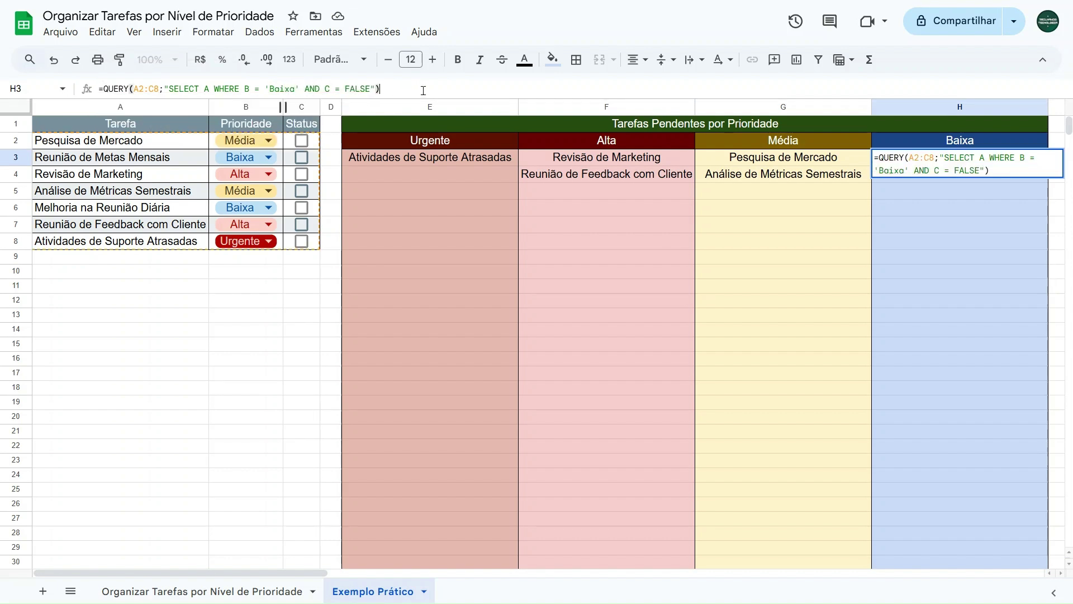
key(Return)
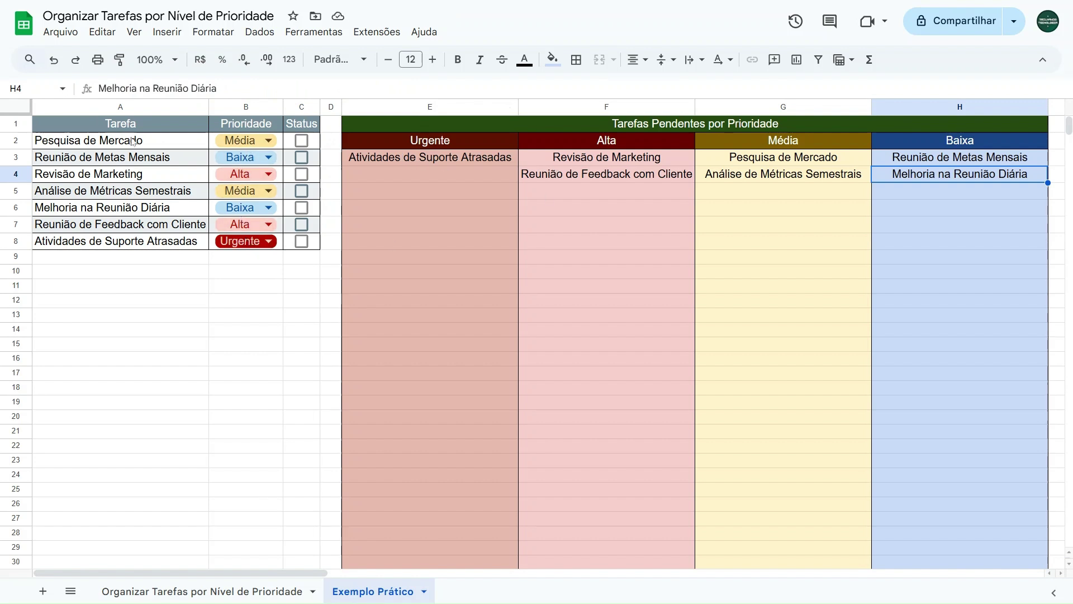
- Compare the tasks and priorities in the source list with the tasks listed under Alta, Média and Baixa
click(144, 244)
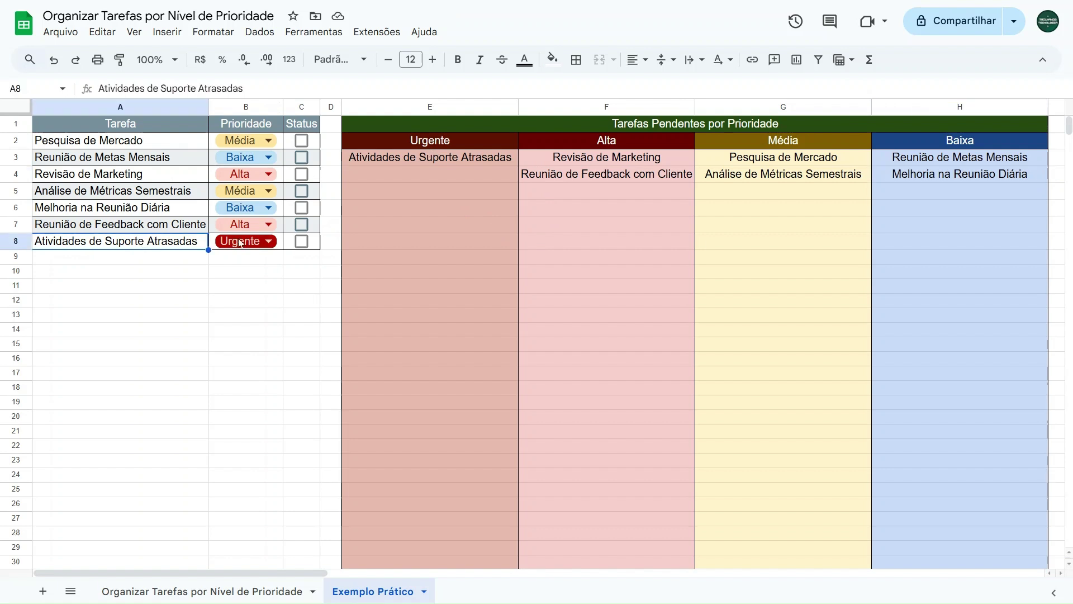
click(160, 147)
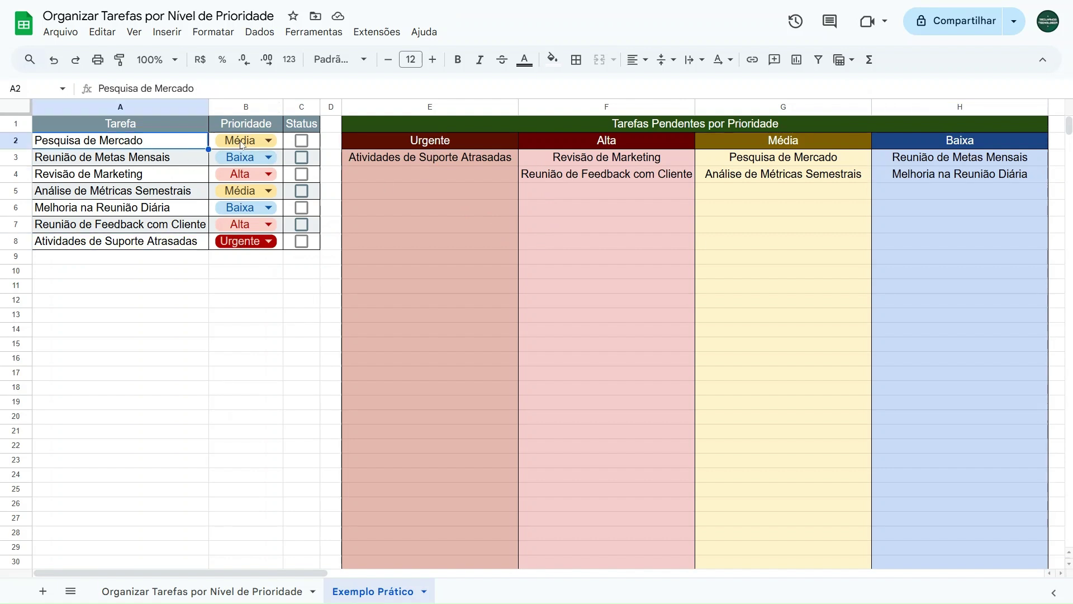
click(169, 195)
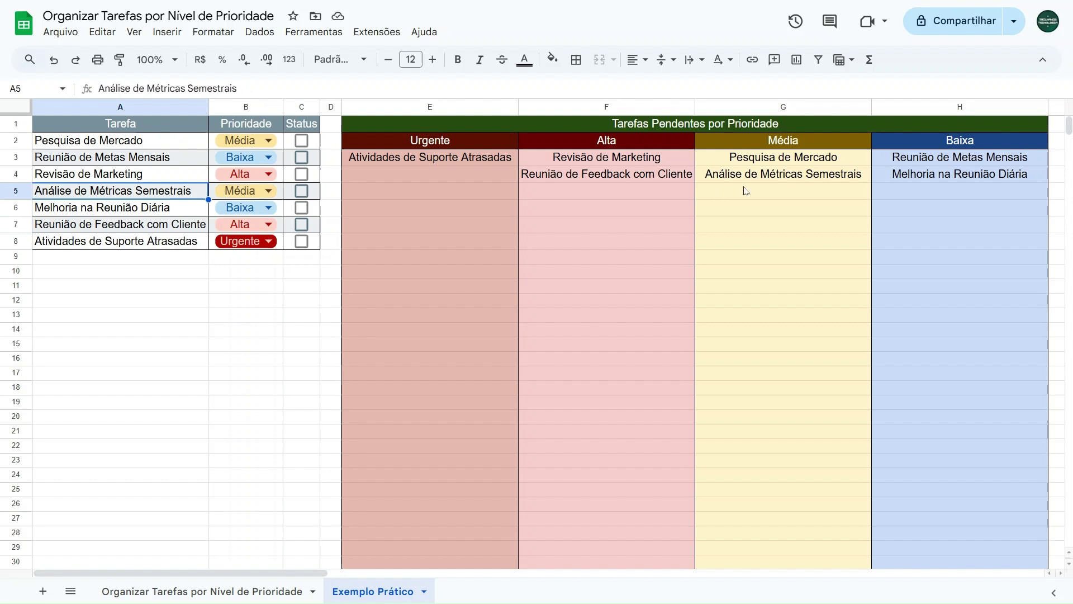
click(774, 174)
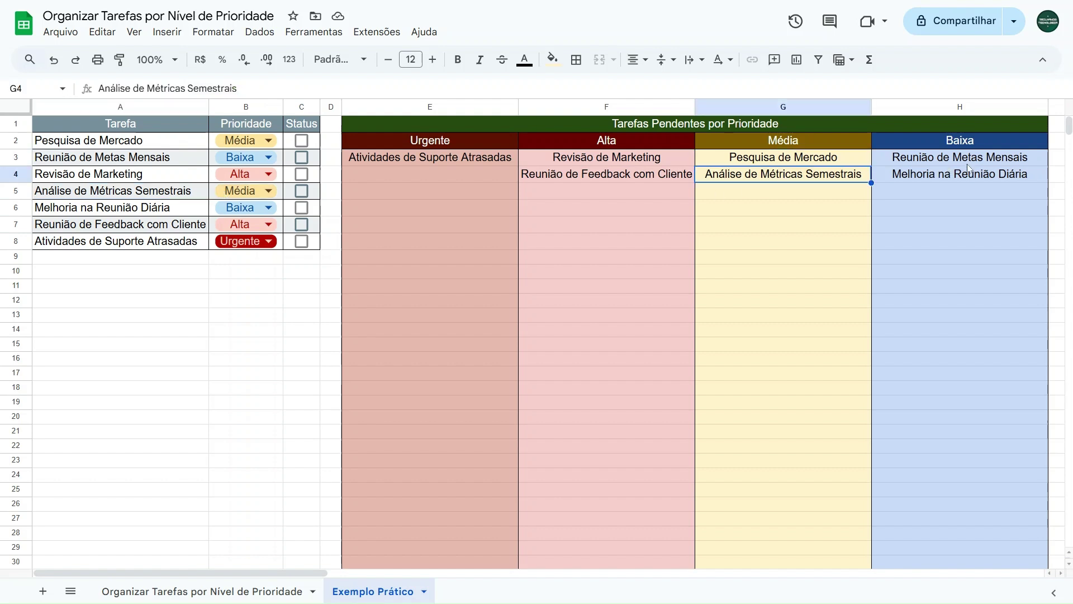
click(647, 159)
key(Down)
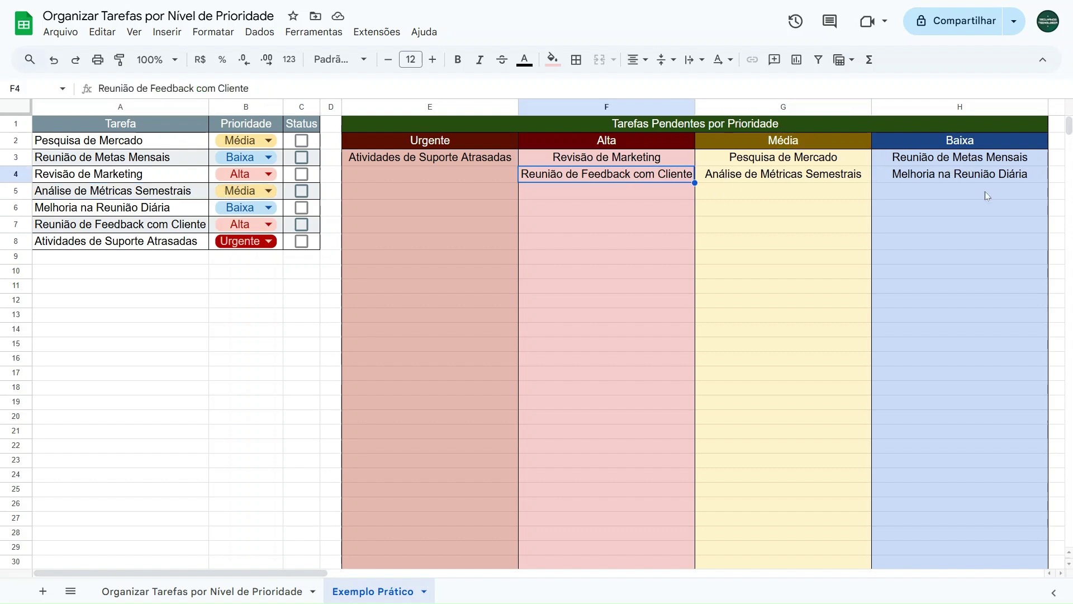
click(969, 162)
click(967, 174)
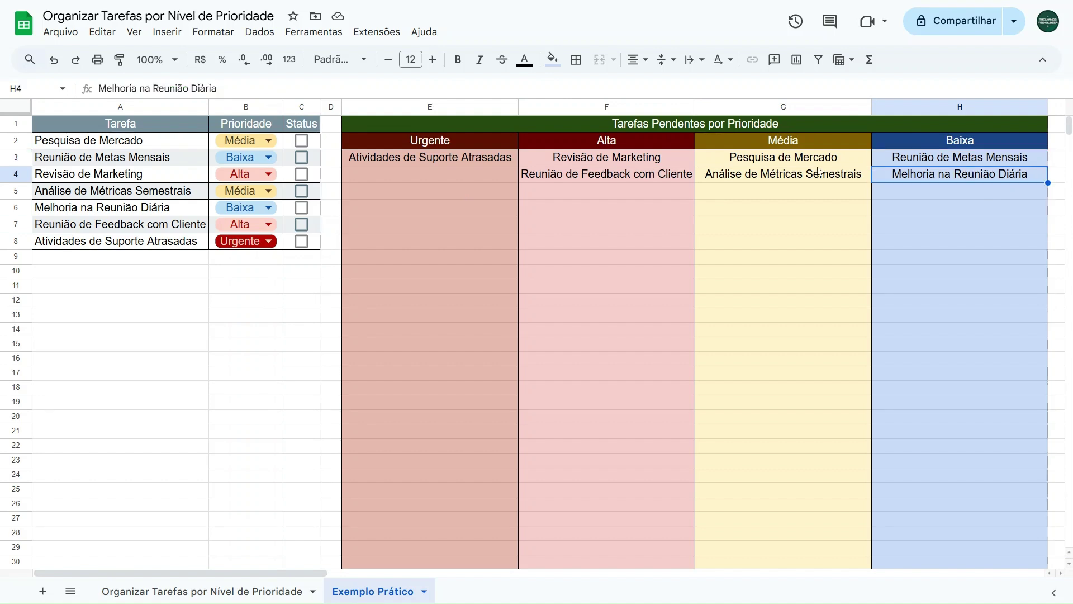
- Tick the Status checkboxes of all seven tasks in C2:C8
click(301, 140)
click(302, 158)
click(302, 174)
click(302, 191)
click(302, 208)
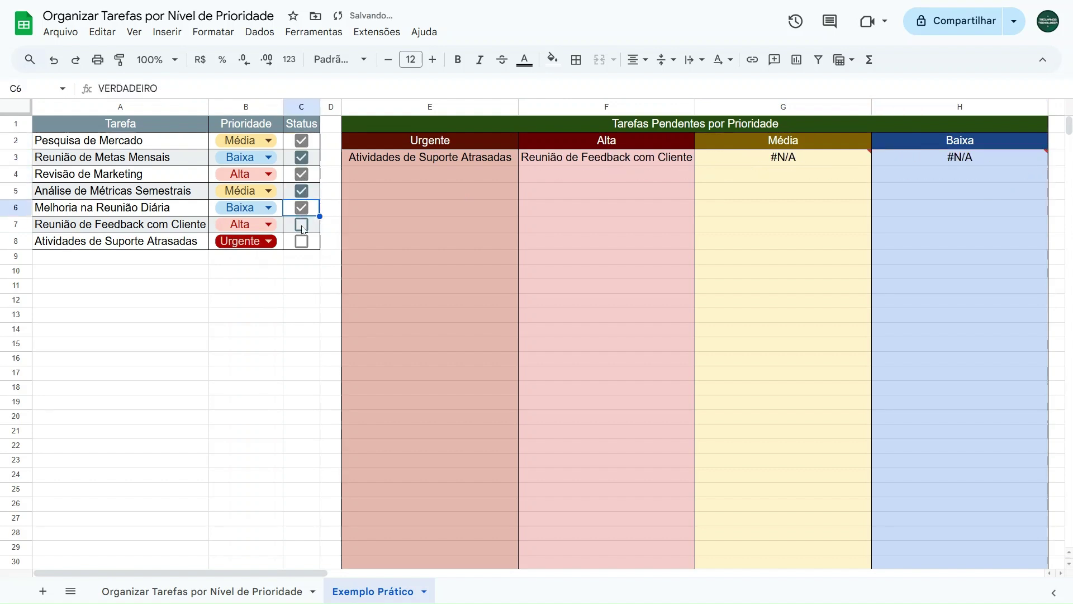
click(302, 224)
click(303, 242)
- Examine the error in E3 together with the source range A2:C8 and the cell's QUERY formula
mouse_move(446, 158)
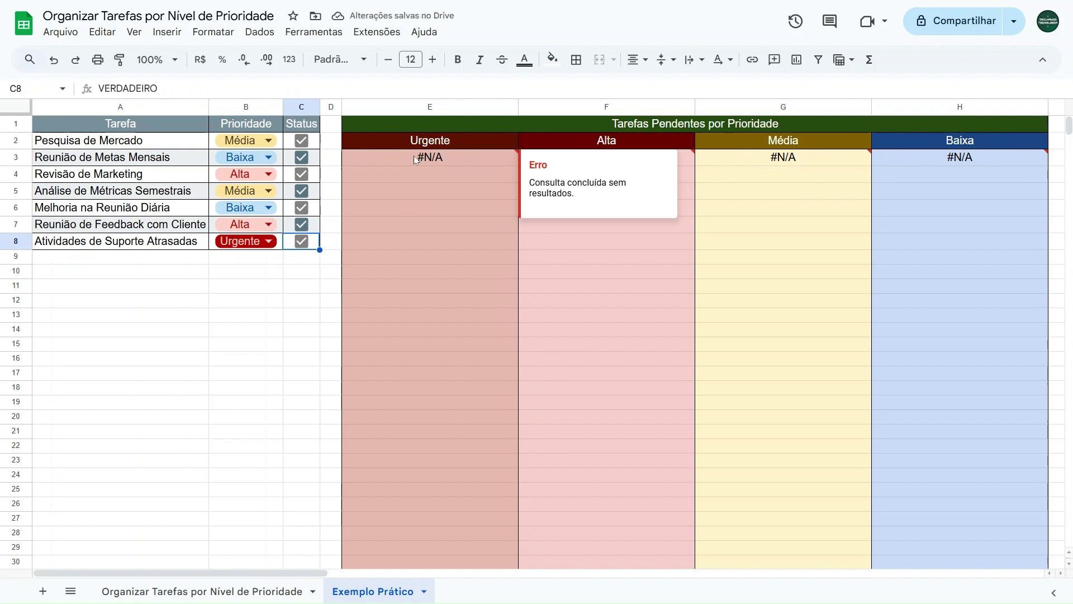
drag(167, 140, 292, 246)
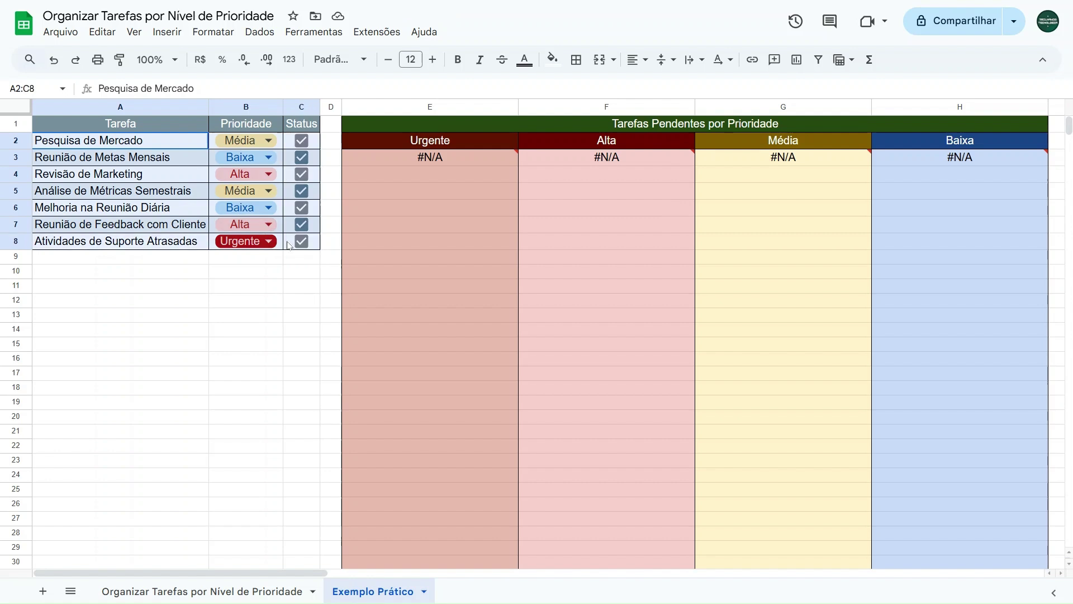
key(ctrl+c)
click(430, 157)
drag(390, 88, 89, 95)
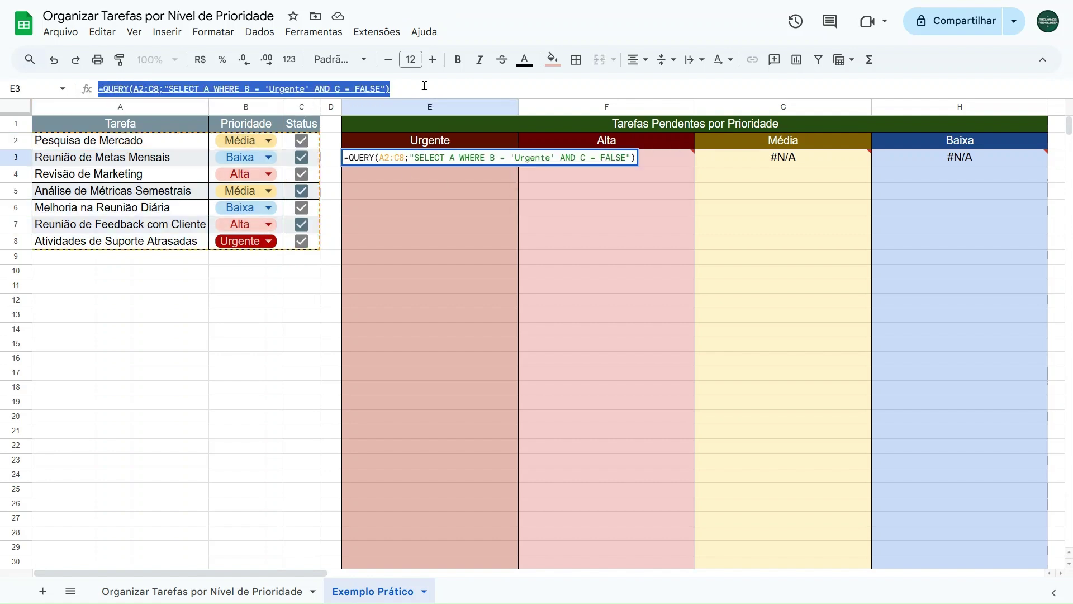
click(424, 85)
key(Return)
click(403, 163)
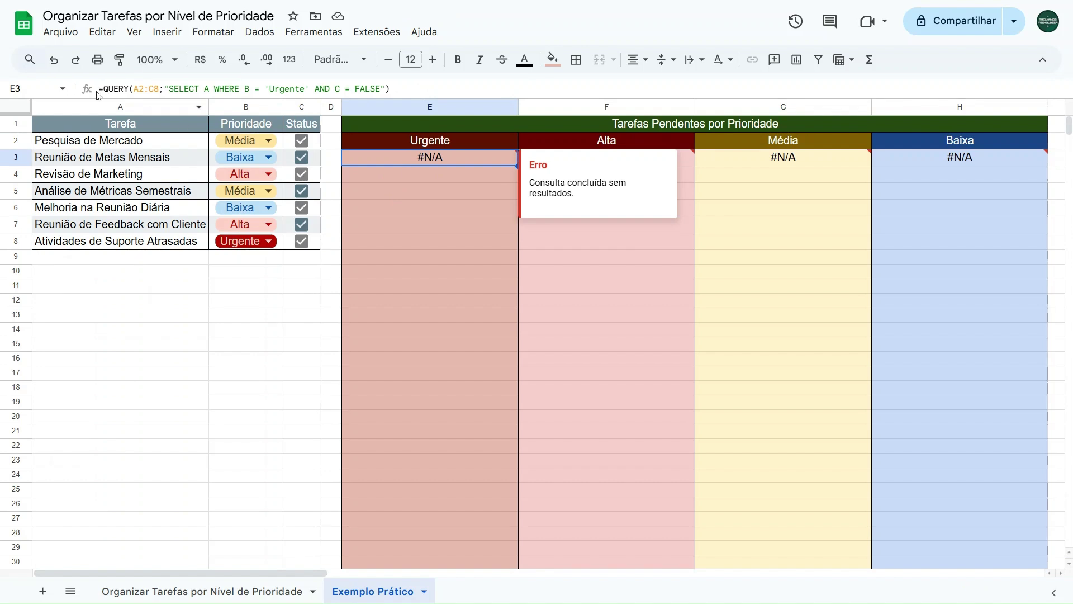
- Start a SEERRO formula in the empty cell A12 to read the function's expanded help, and discard the entry
click(95, 312)
text(=seerro)
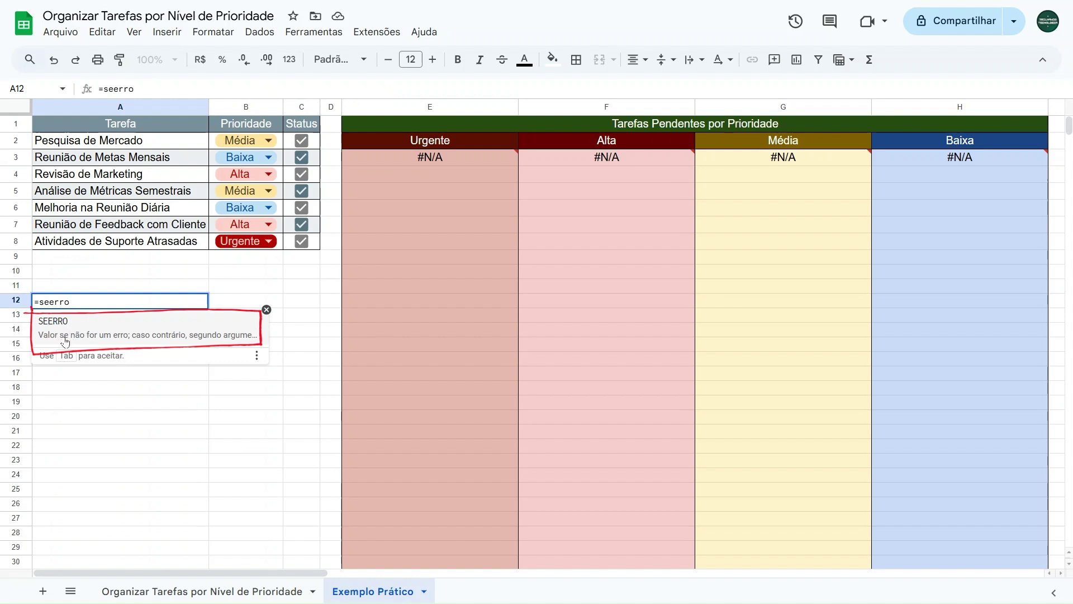
click(166, 338)
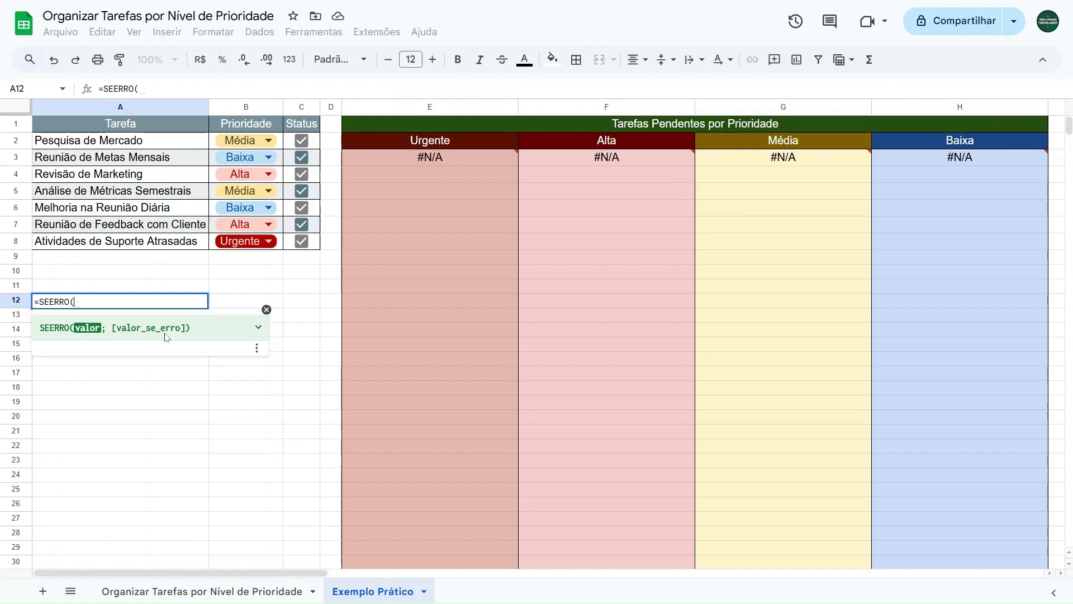
click(258, 327)
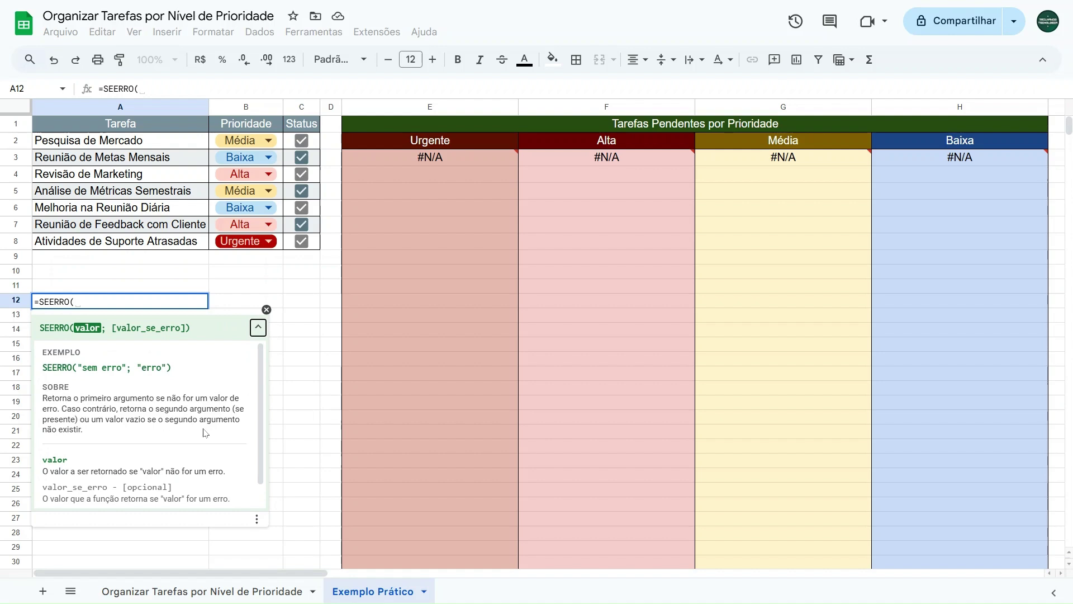
key(Escape)
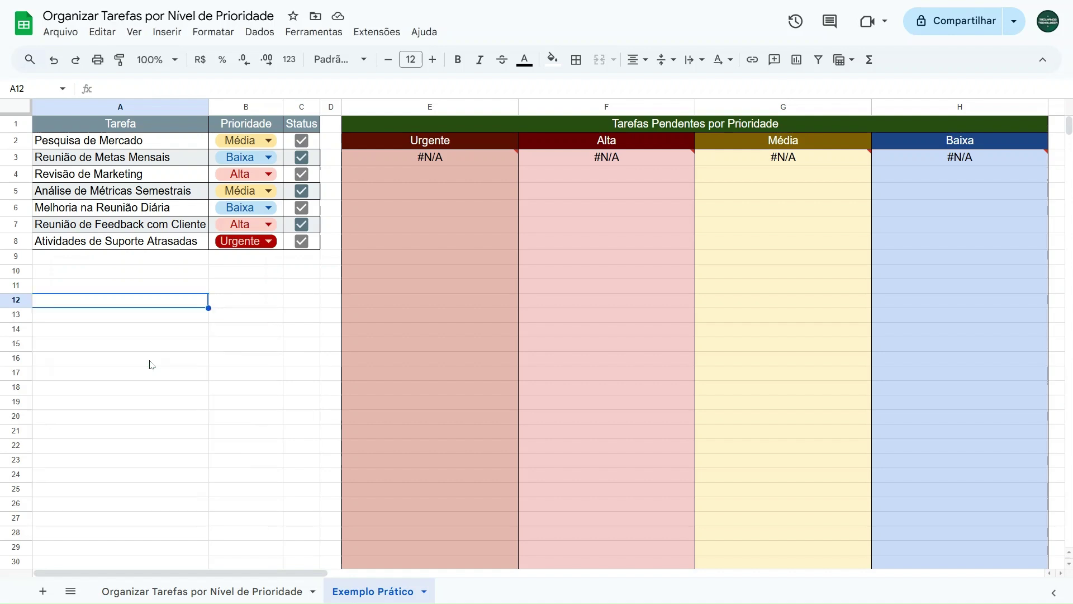
- Enclose the QUERY formula in E3 in a SEERRO function, with the closing parenthesis after the whole query
click(432, 162)
drag(103, 88, 431, 104)
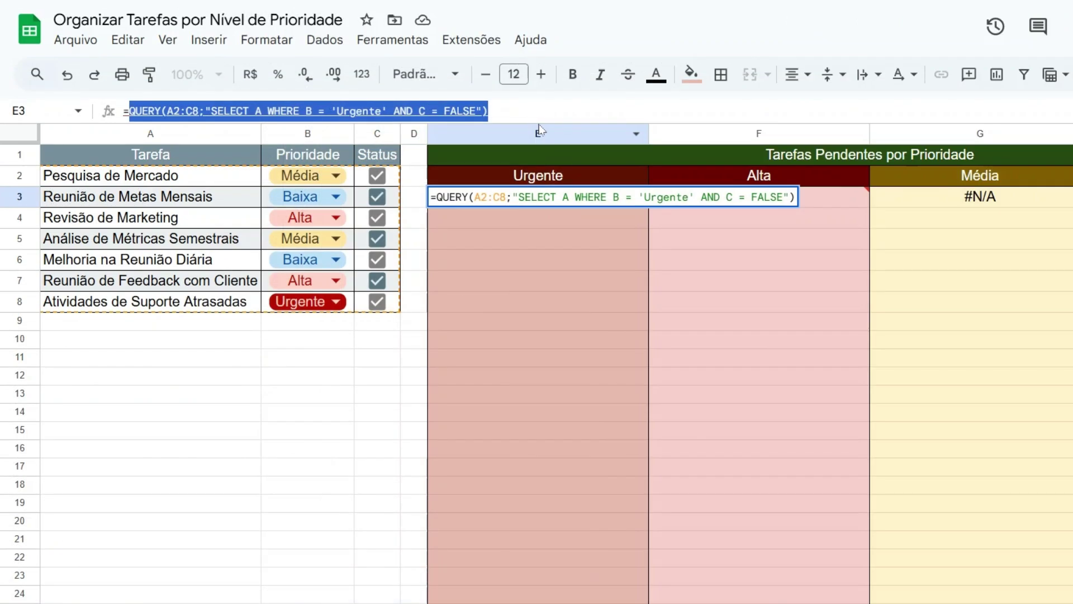
key(Left)
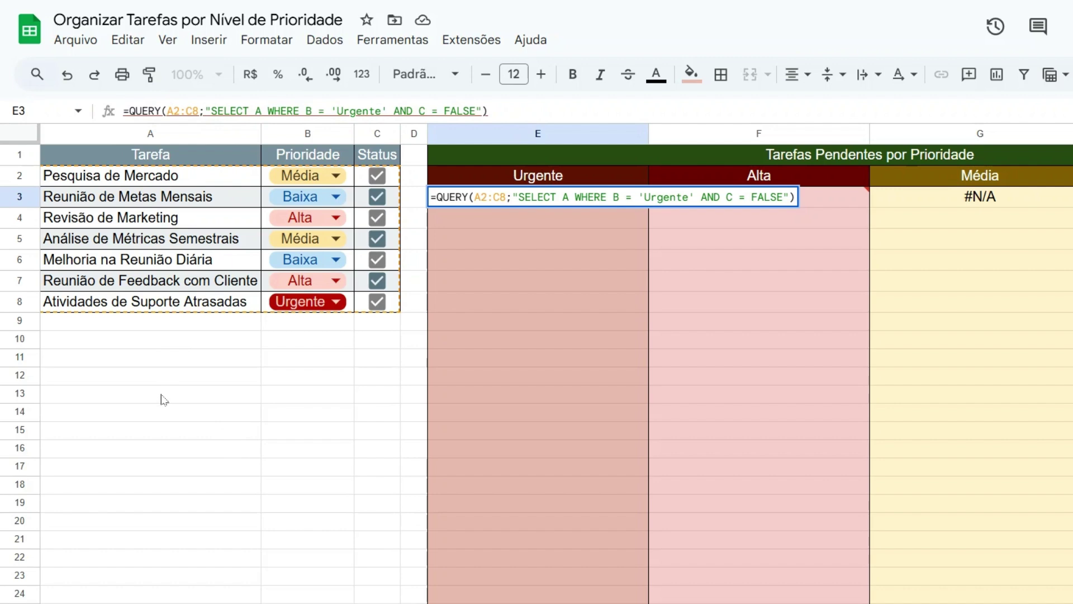
text(SEERRO)
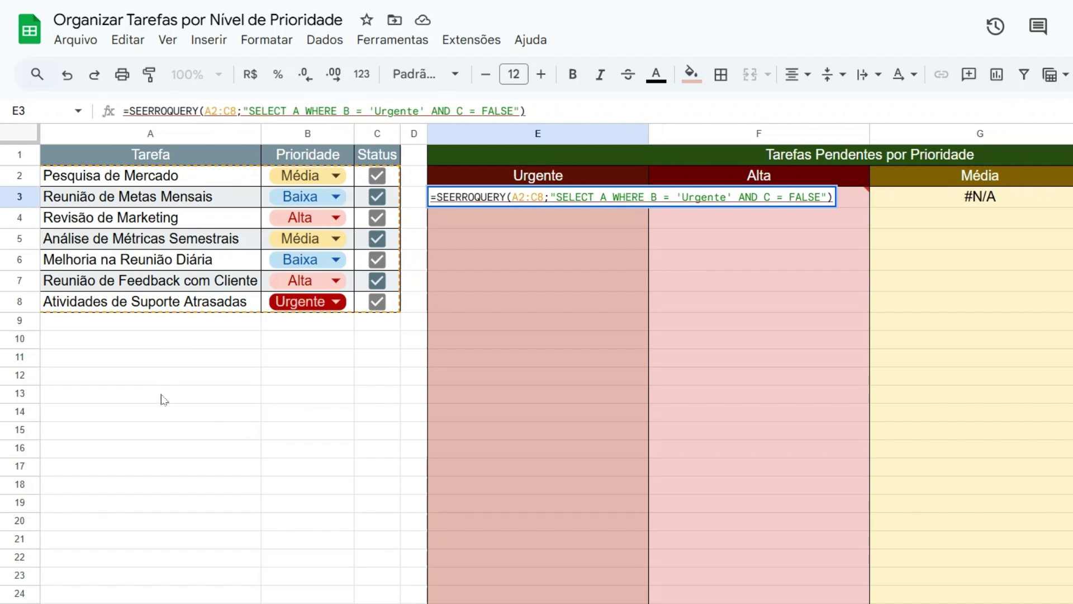
text(()
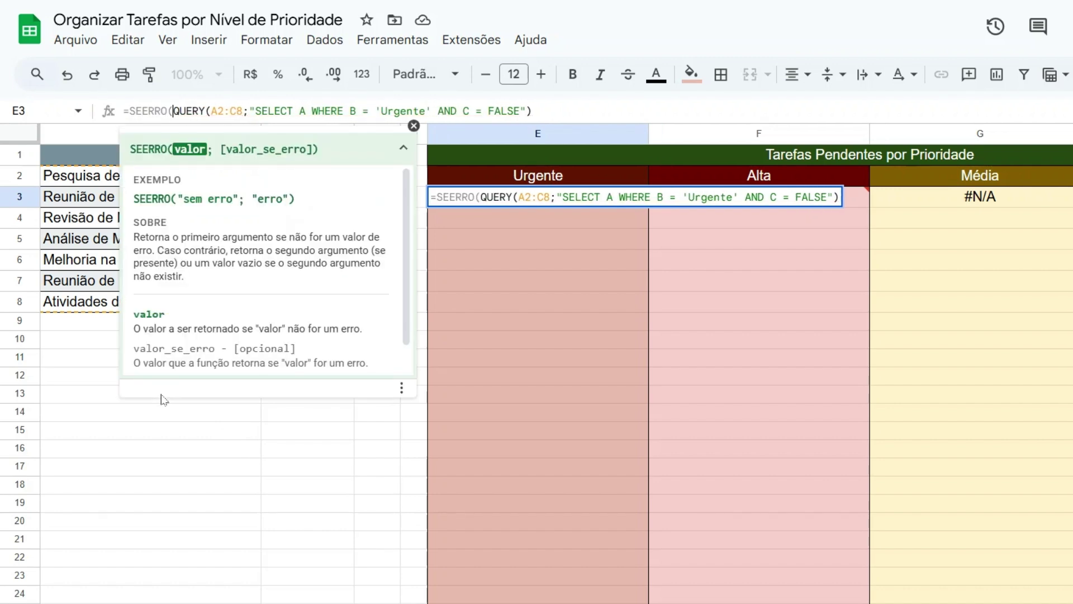
click(565, 110)
text())
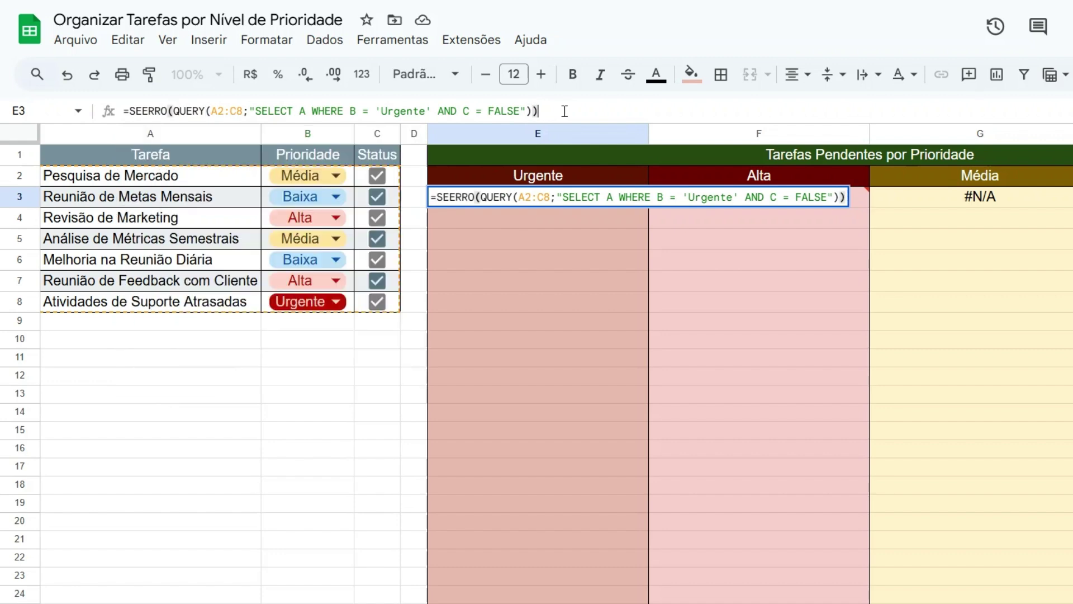
- Add "Nenhum resultado encontrado." as the error value of the SEERRO formula in E3
key(Left)
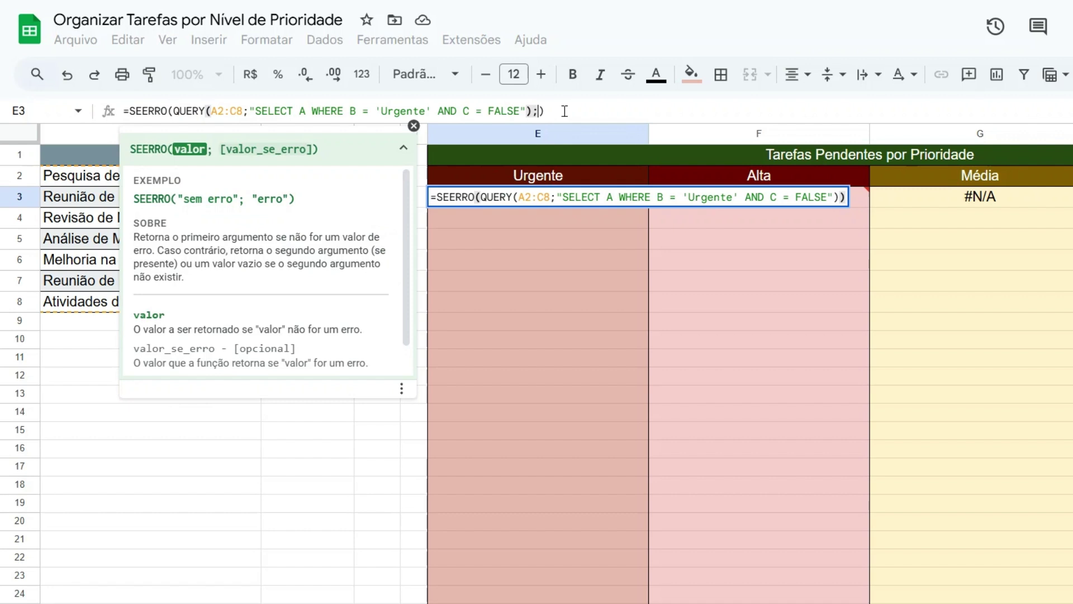
text(;)
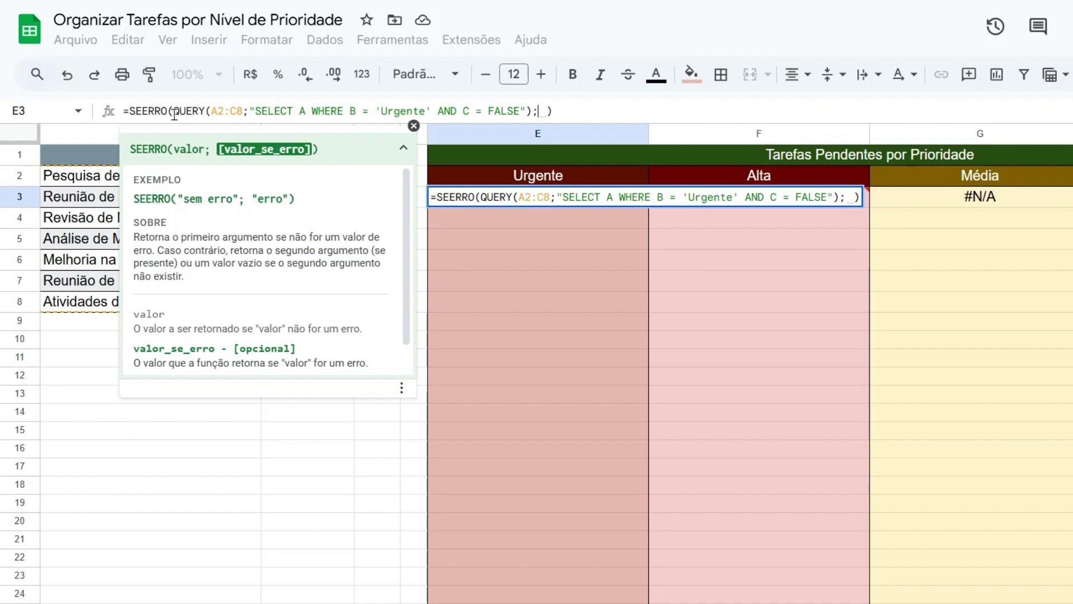
text(");")
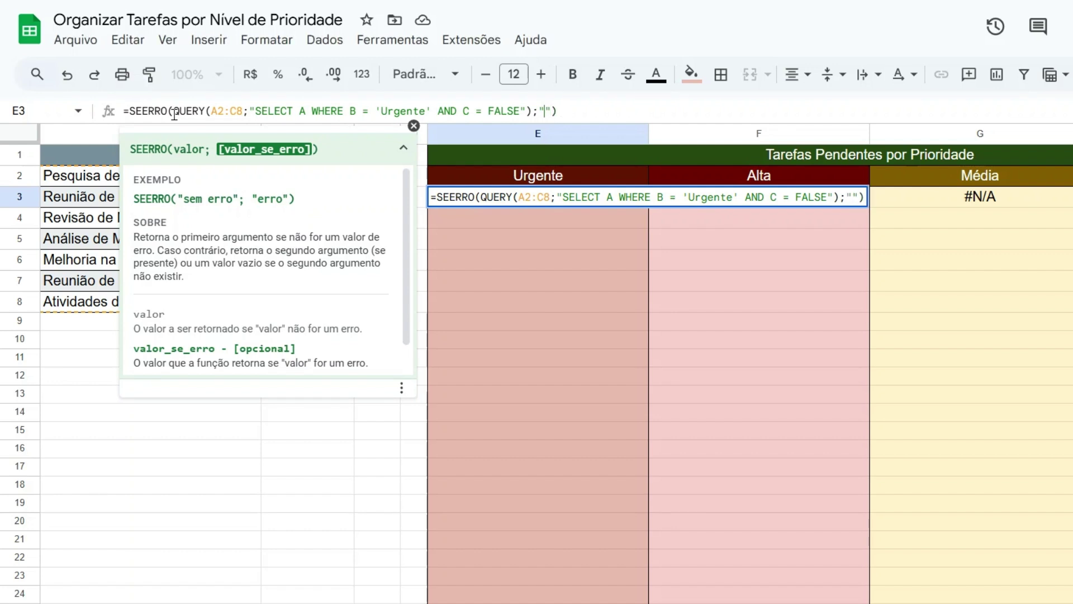
text(Nenhu)
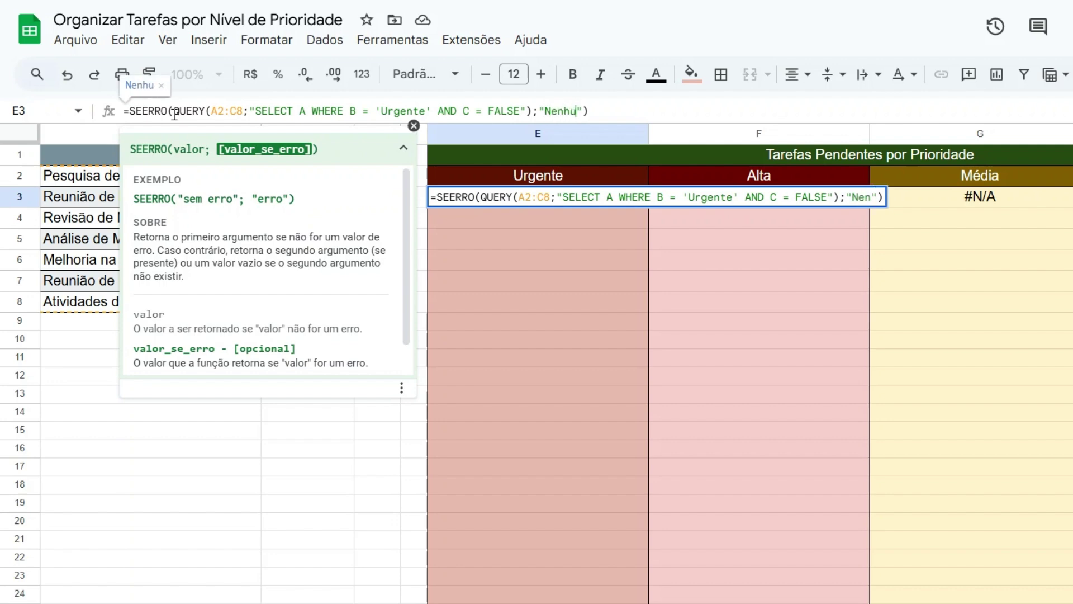
text(m resultado encont)
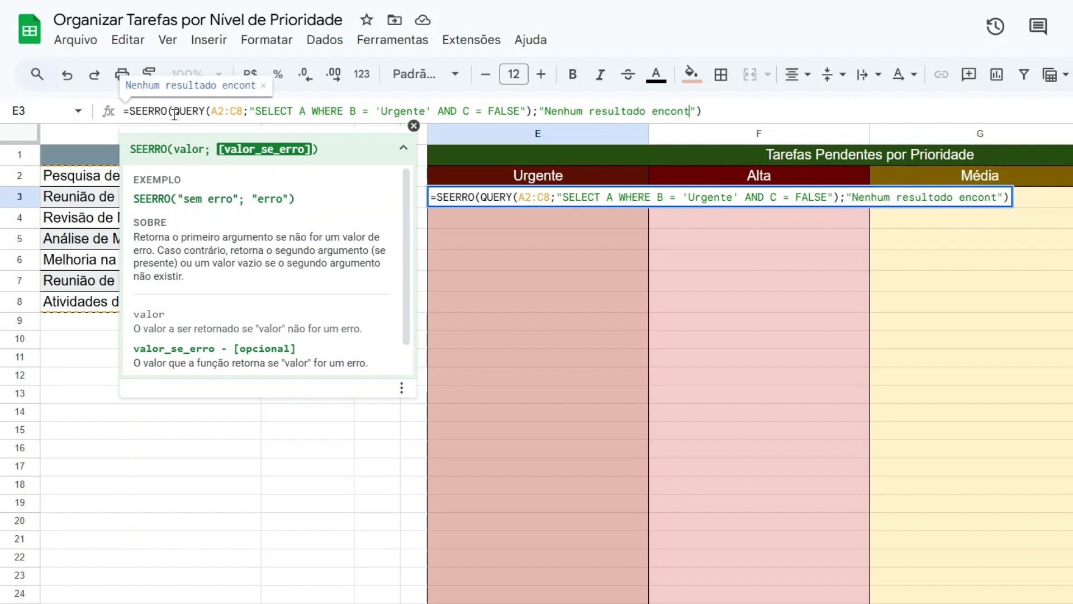
text(rado.)
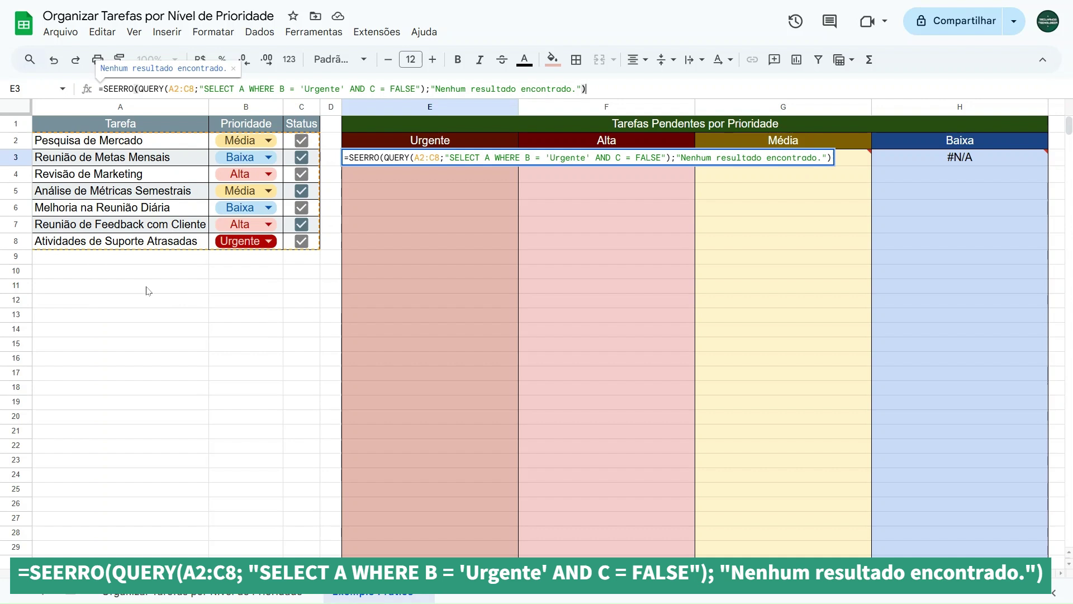
key(Return)
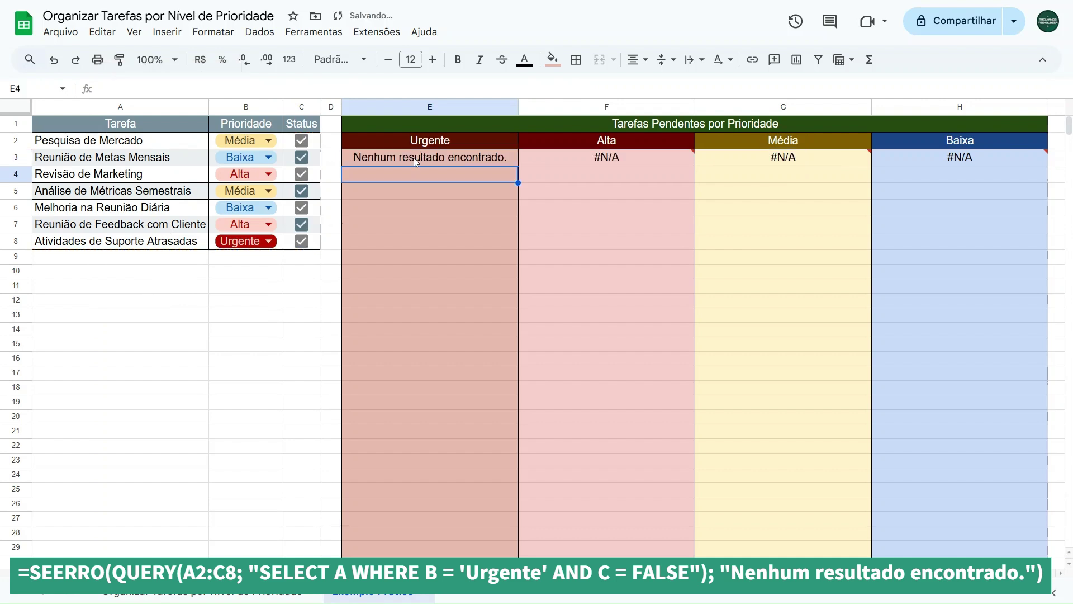
- Enclose the QUERY formula in F3 in a SEERRO function, with the closing parenthesis after the whole query
mouse_move(584, 163)
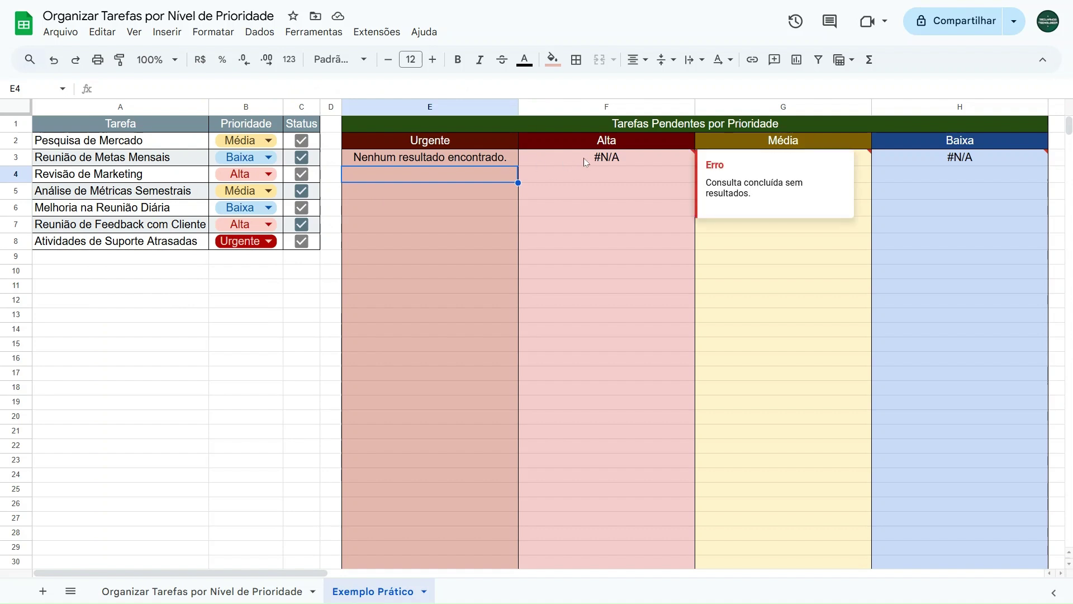
click(583, 158)
click(102, 88)
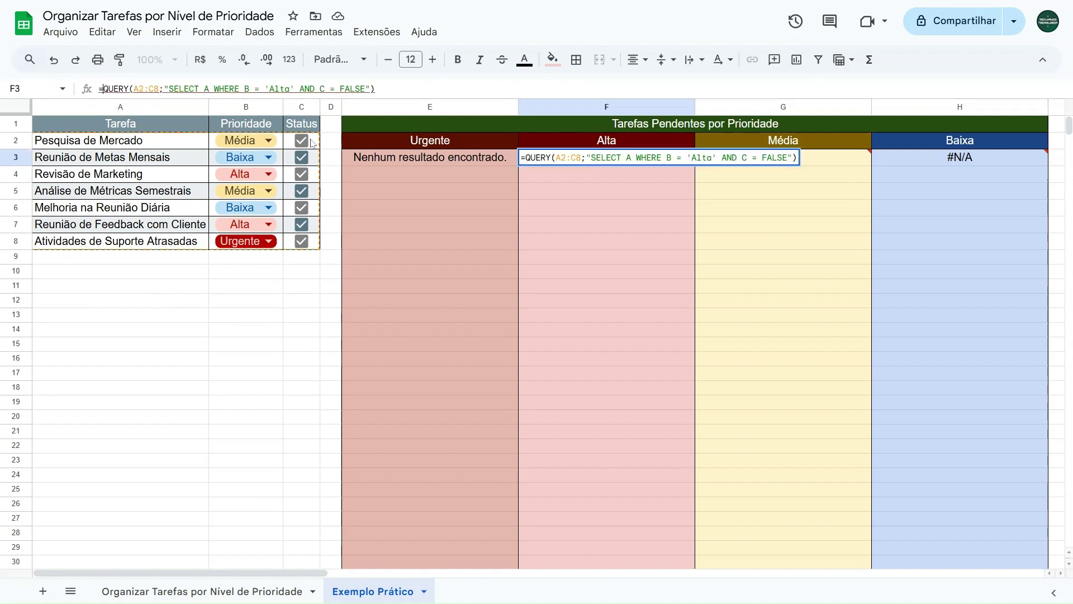
text(SEERRO()
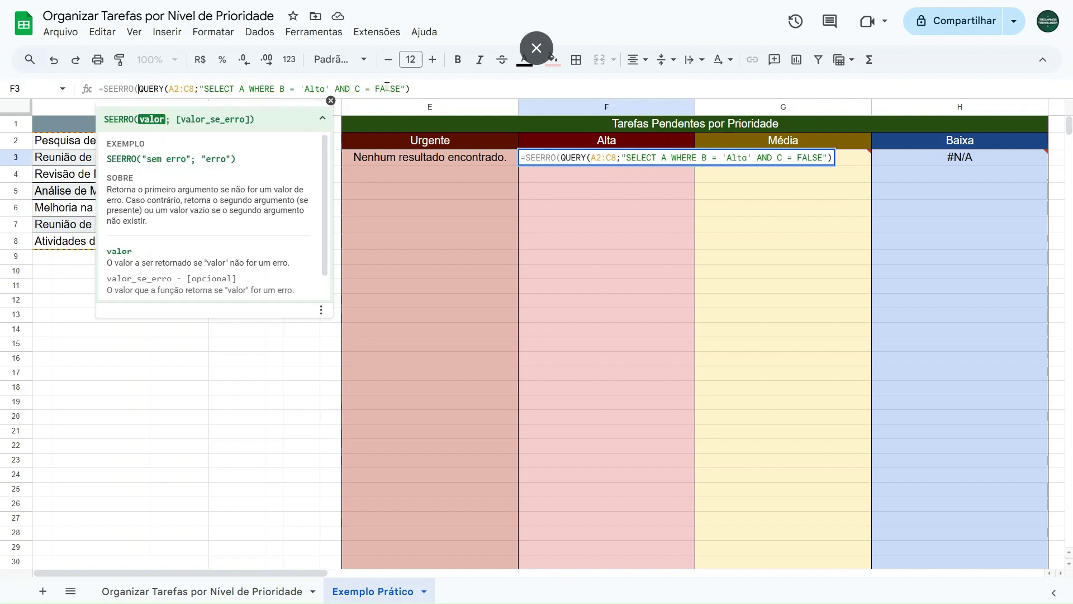
click(417, 86)
text())
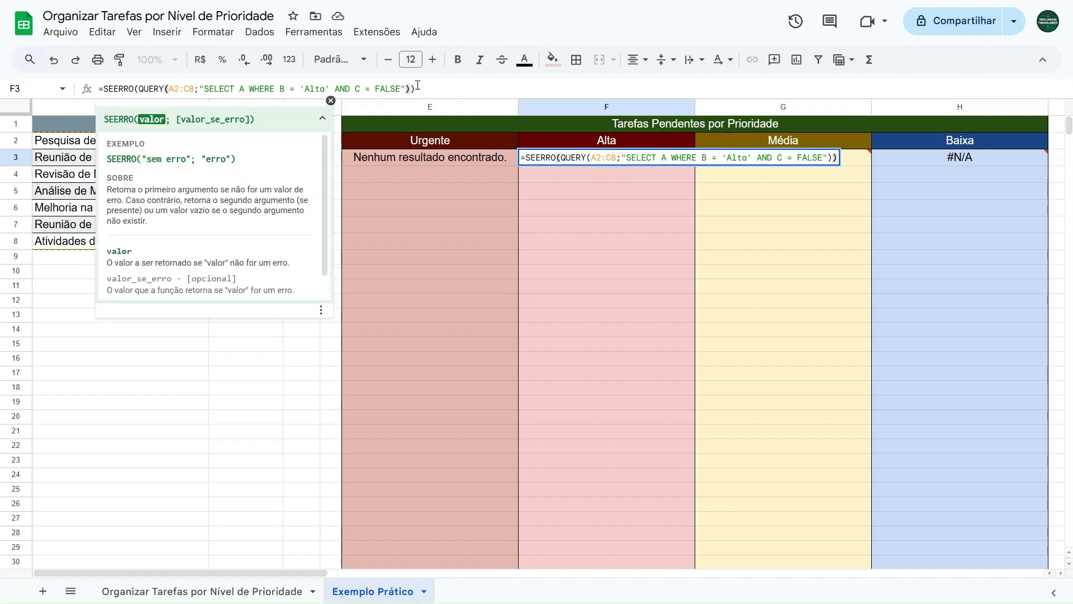
- Add "Nenhum resultado encontrado" as the error value of the SEERRO formula in F3
key(Left)
text(;"")
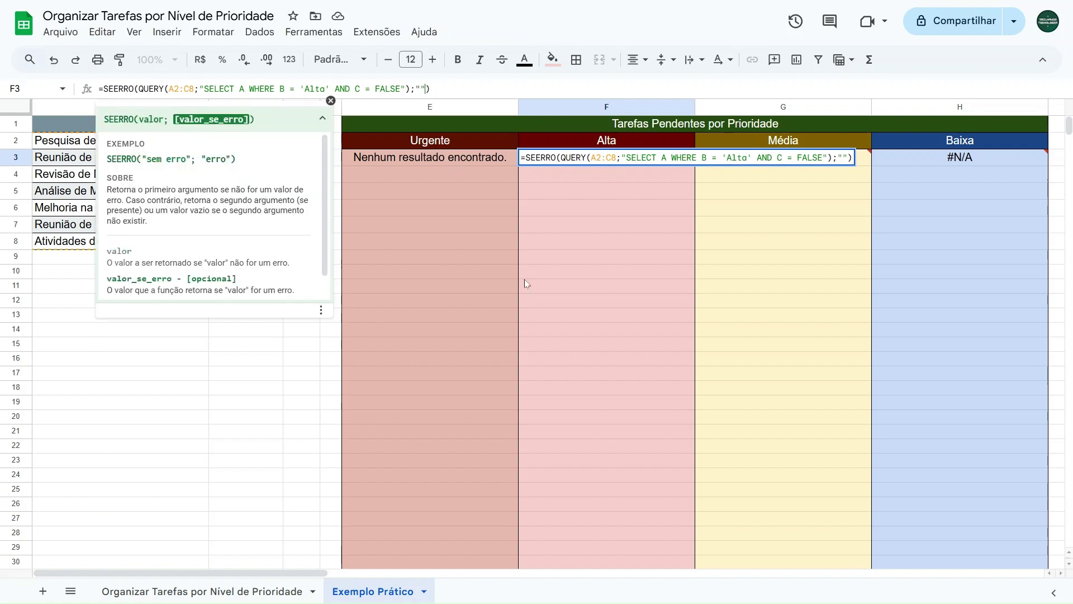
text(nENHUM)
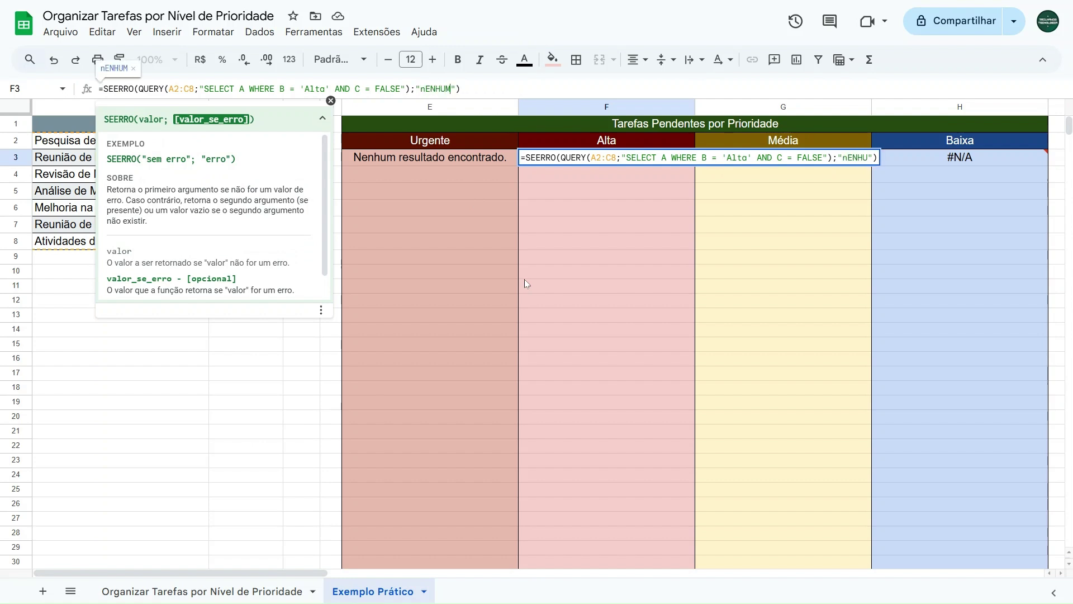
key(BackSpace)
key(BackSpace)
key(BackSpace)
key(BackSpace)
key(BackSpace)
key(BackSpace)
text(Nenhum resultado encontrado)
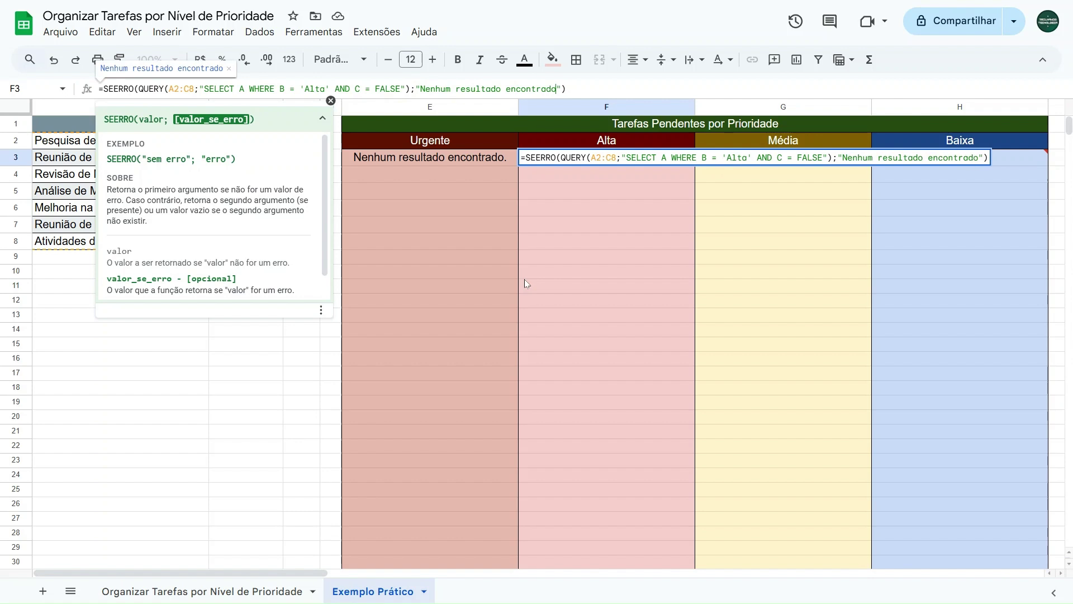
key(Return)
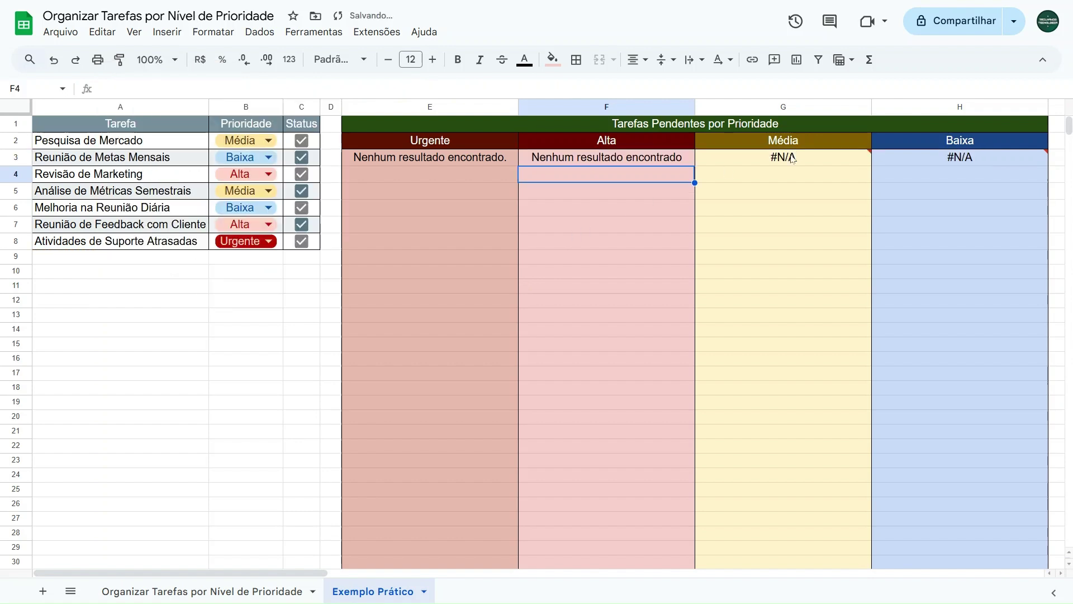
- Remove the final period from the error message in E3's SEERRO formula
mouse_move(794, 157)
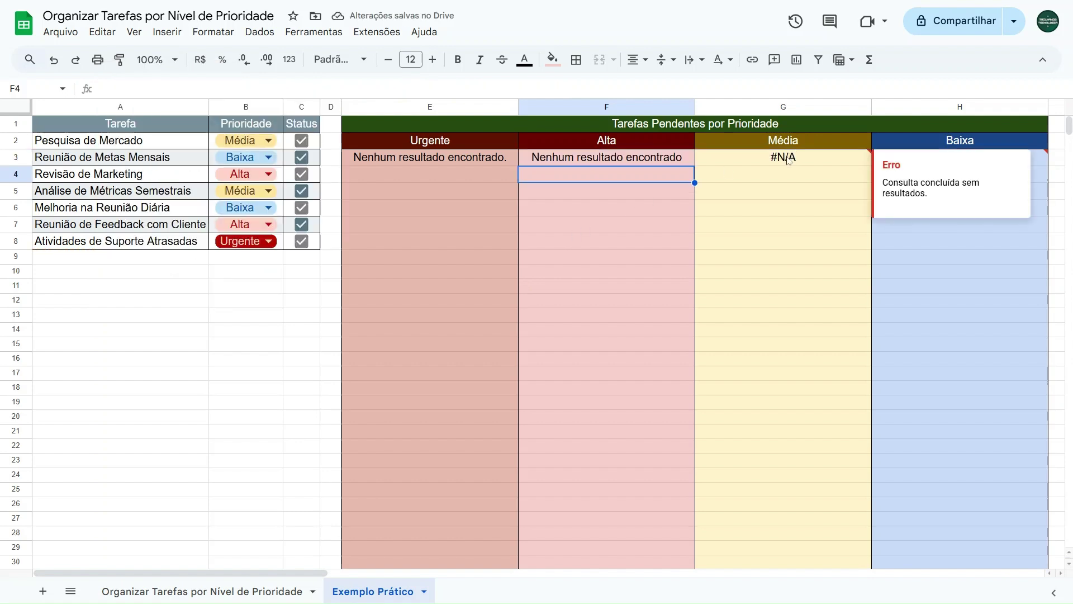
click(487, 161)
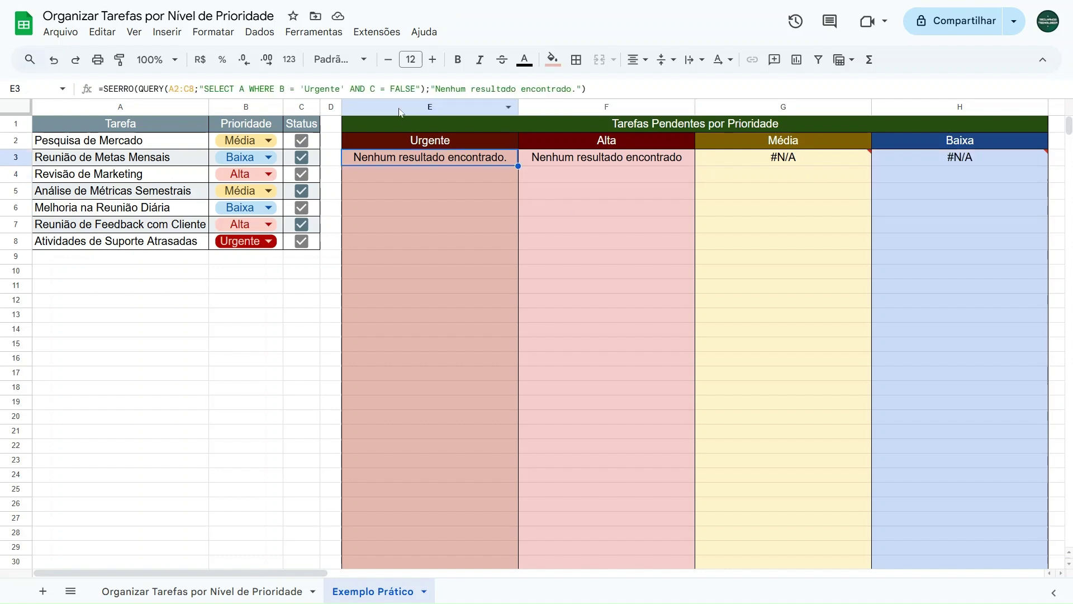
click(576, 89)
key(BackSpace)
key(Return)
- Wrap the QUERY formula in G3 in SEERRO with "Nenhum resultado encontrado" as the error value
click(783, 157)
click(104, 88)
text(SEERRO()
click(441, 90)
text(;"Nenhum resultado encontrado"))
key(Return)
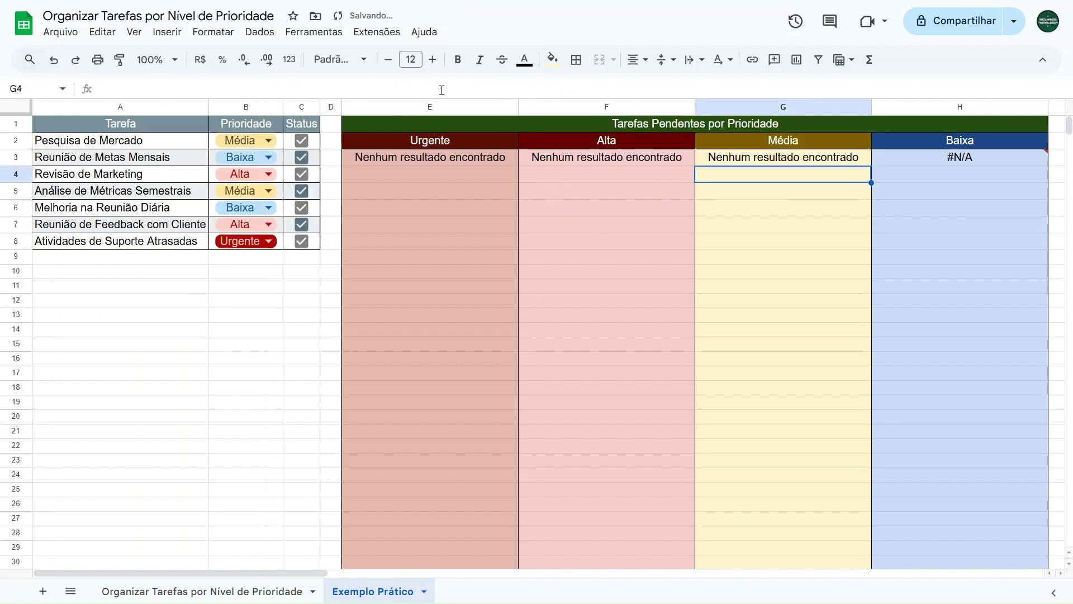
- Wrap the Baixa QUERY formula in H3 in SEERRO with "Nenhum resultado encontrado" as the error value
click(960, 158)
click(104, 89)
text(SEERRO(QUERY(A2:C8;"SELECT A WHERE B = 'Baixa' AND C = FALSE)
click(455, 90)
text(;"Nenhum resultado encontrado"))
key(Return)
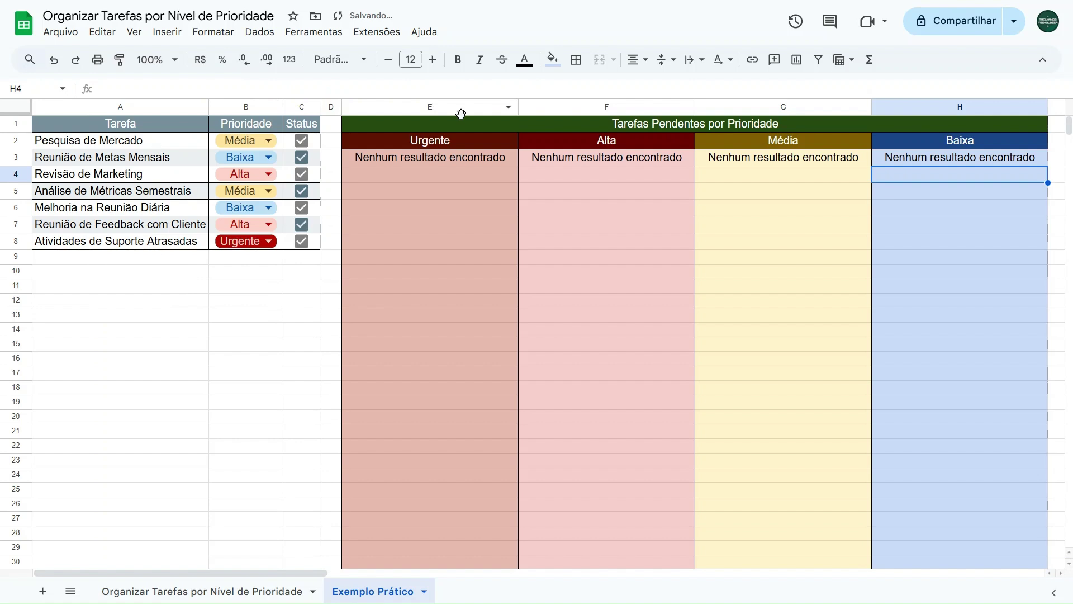
- Untick the Status checkbox of Pesquisa de Mercado and tick it again
click(200, 147)
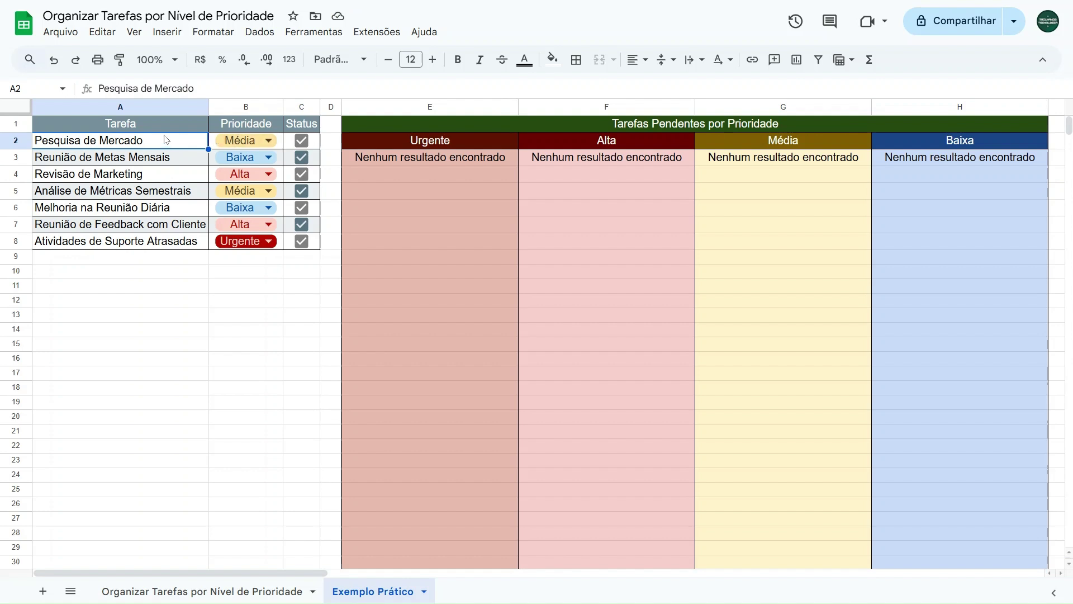
click(217, 141)
click(303, 140)
click(303, 141)
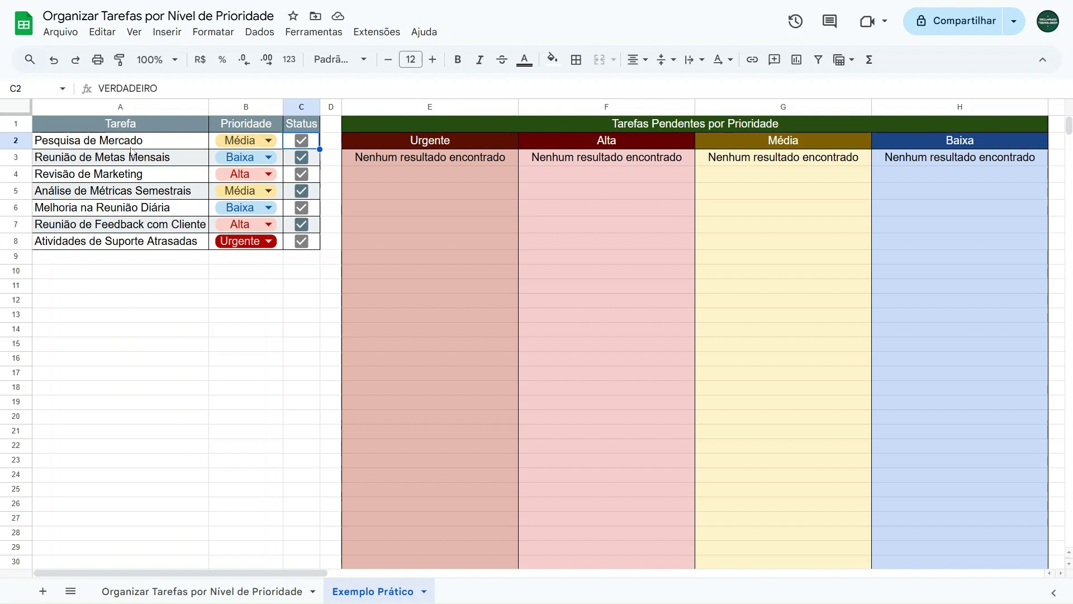
- Start a conditional formatting rule for the task range A2:C8 with the condition "A fórmula personalizada é"
mouse_move(122, 144)
mouse_down()
mouse_move(145, 205)
mouse_move(307, 252)
mouse_up()
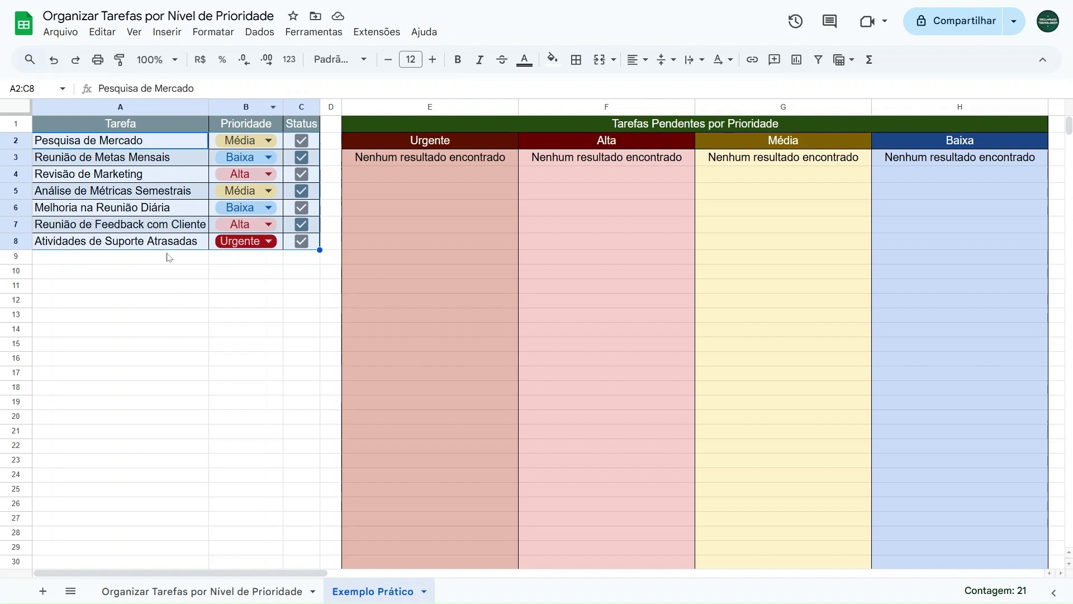
click(213, 34)
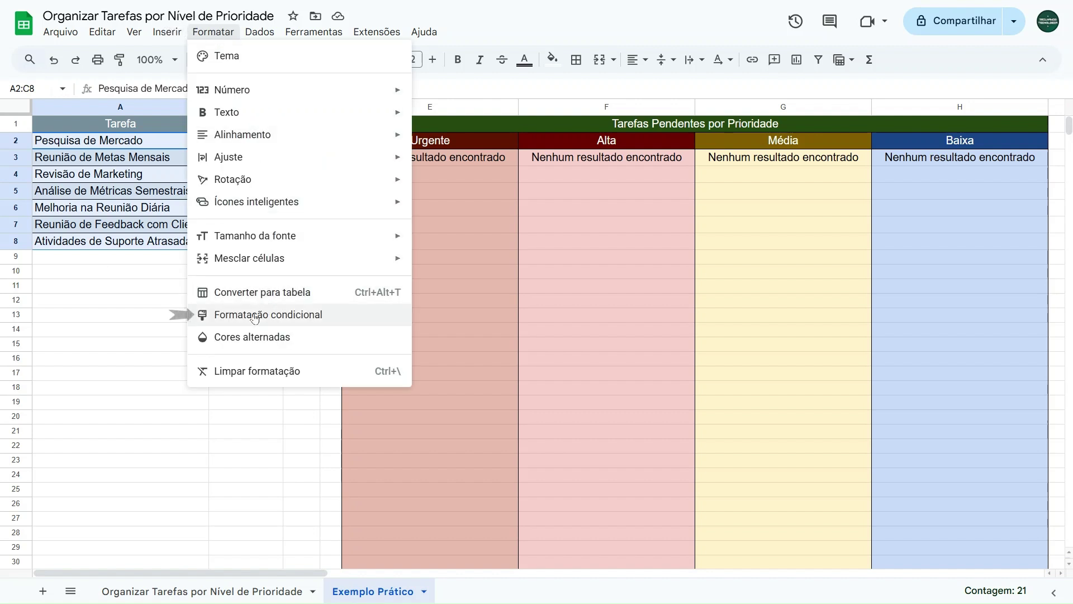
click(299, 316)
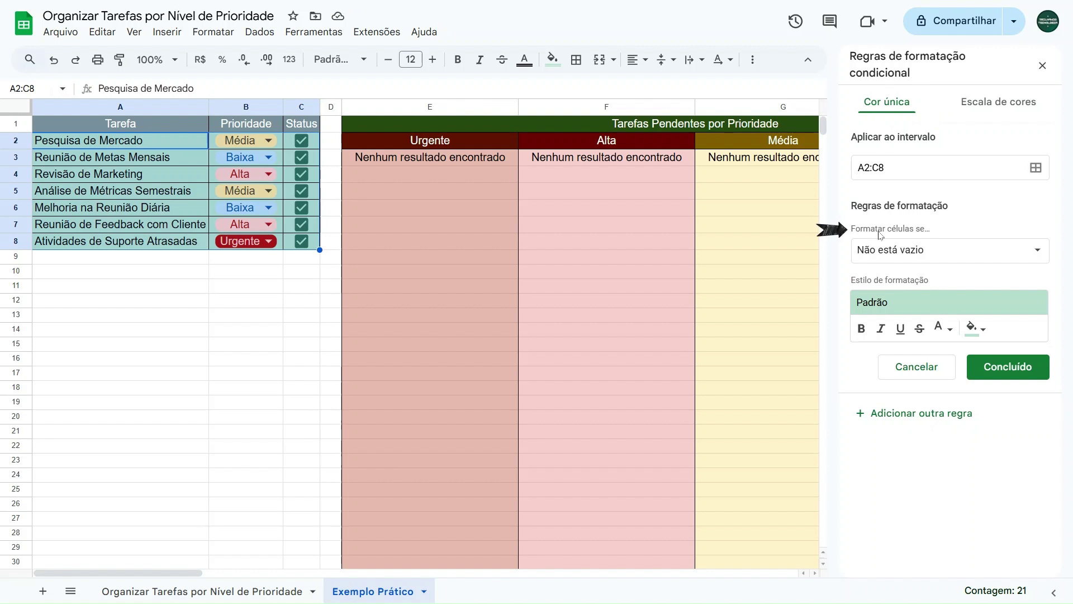
click(892, 246)
scroll(928, 347, down, 2)
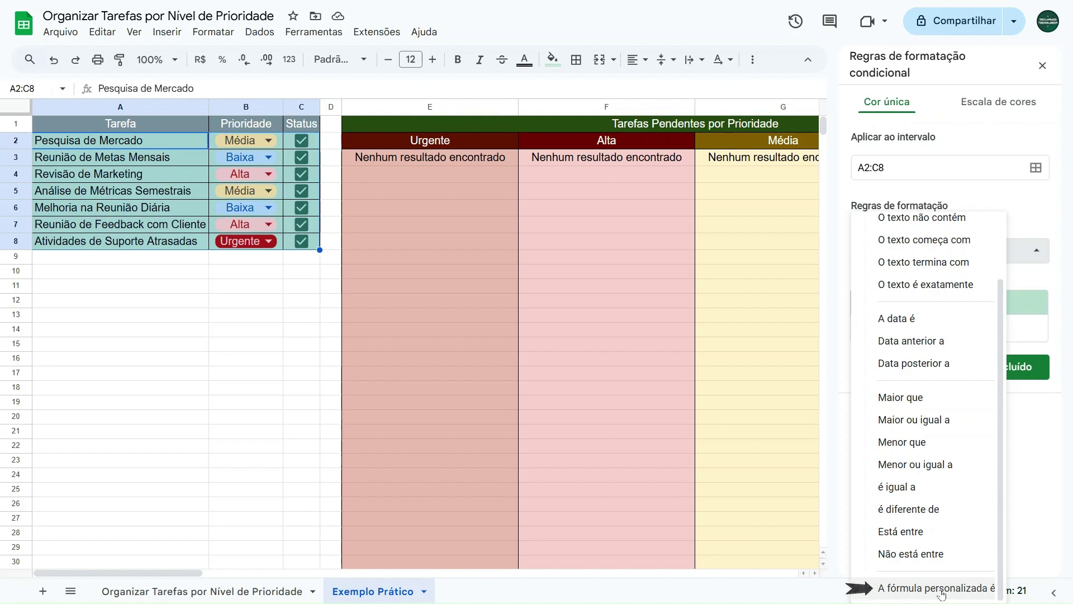
click(906, 592)
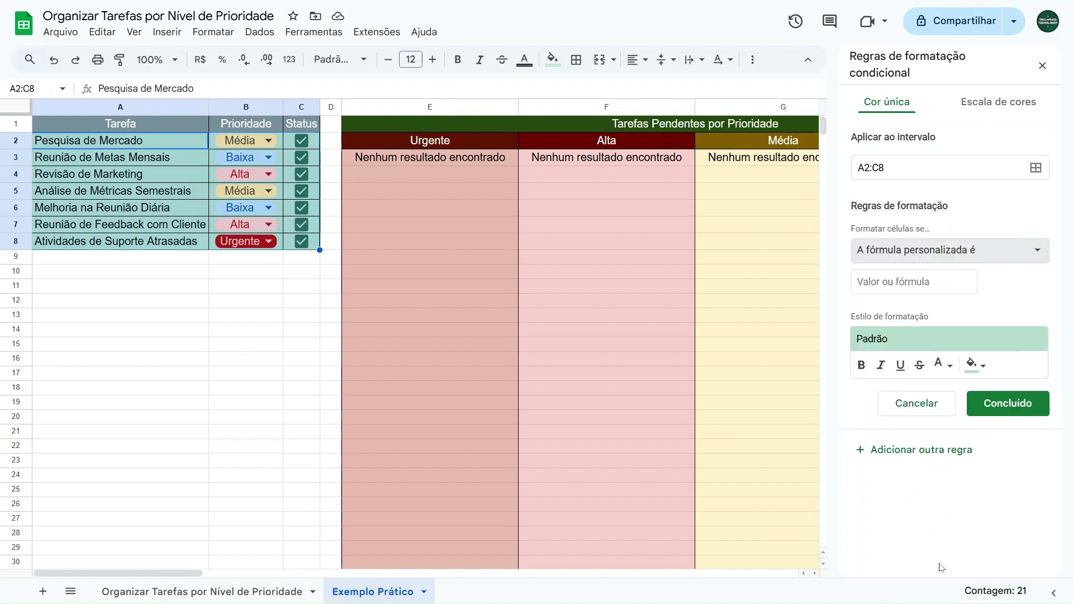
- Enter =$C2 as the custom formula of the conditional formatting rule
click(898, 288)
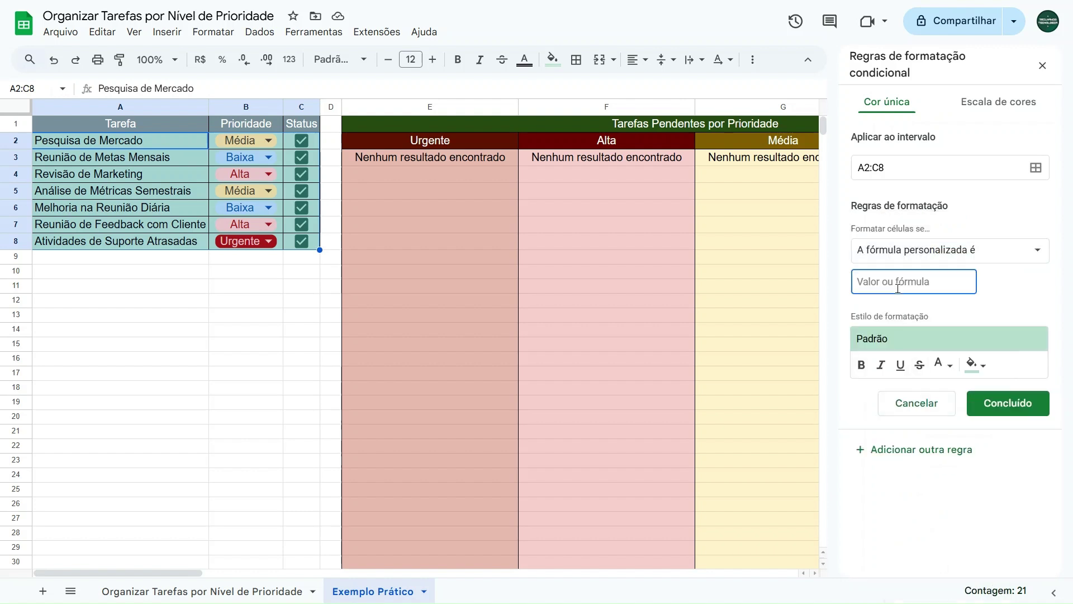
text(=)
text($C2)
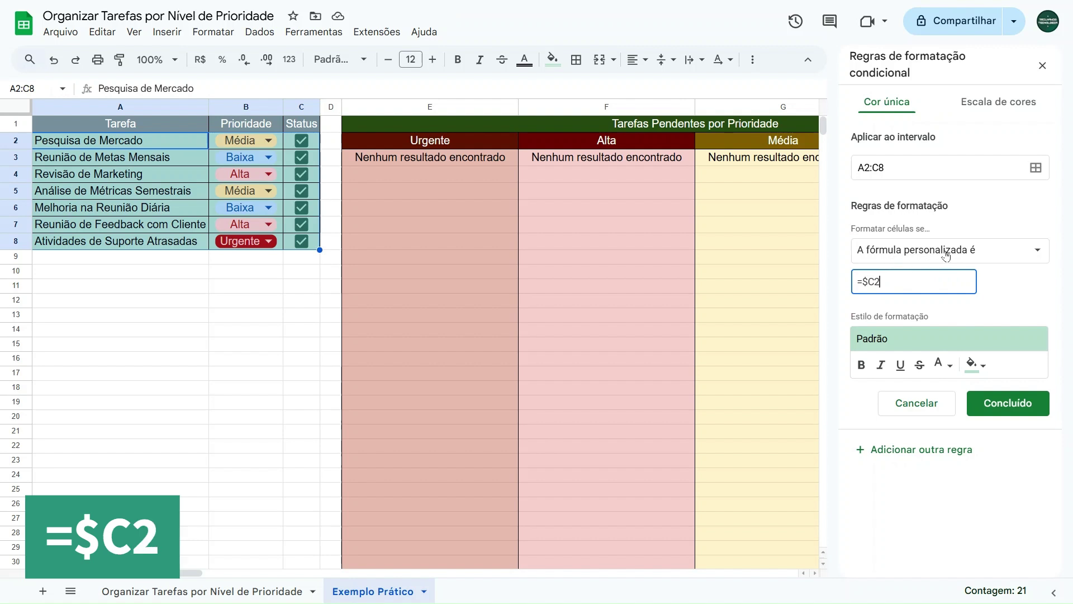
double_click(874, 282)
click(874, 282)
double_click(875, 281)
click(880, 282)
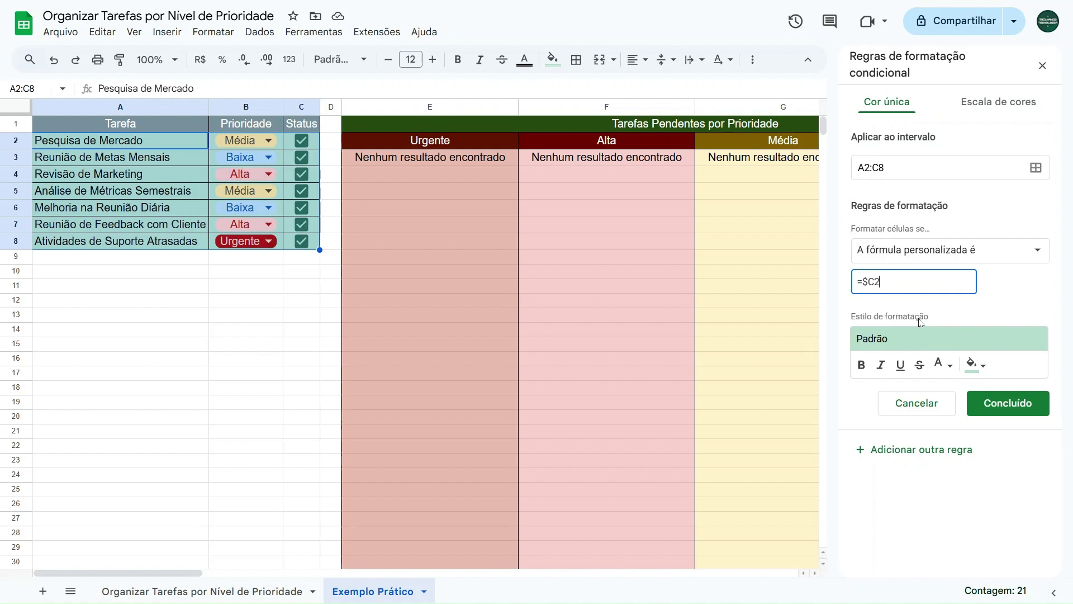
- Style the rule with a light green fill and strikethrough, and save it
click(974, 365)
click(898, 185)
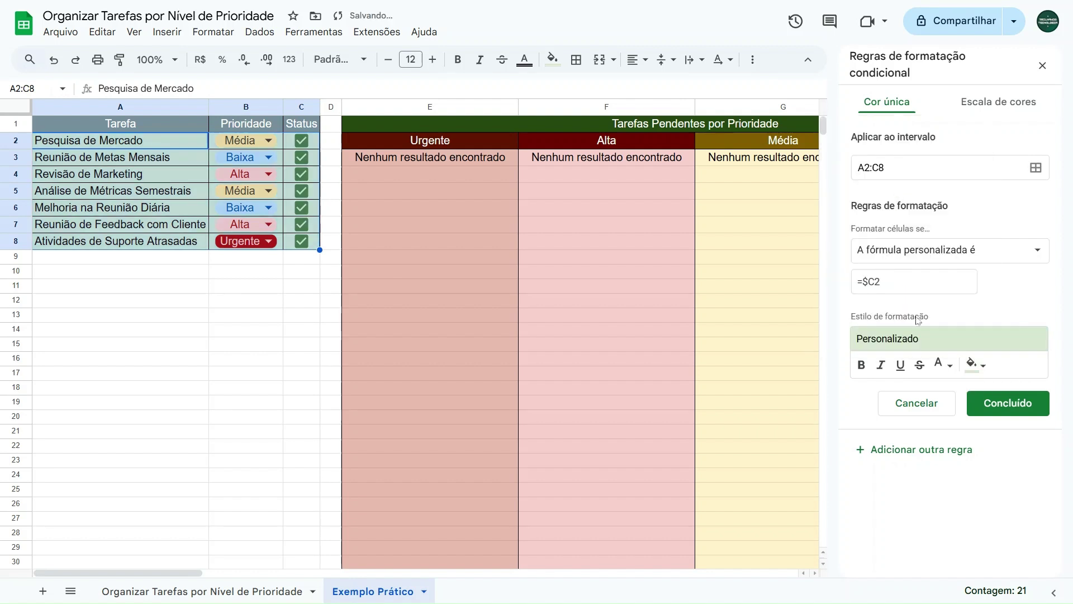
click(921, 367)
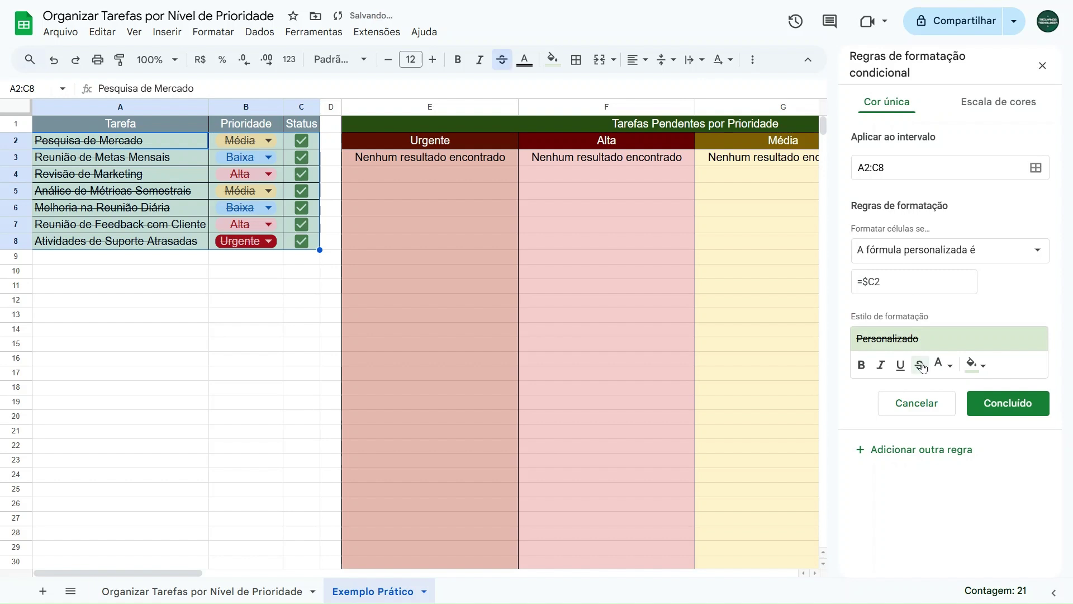
click(1005, 408)
click(1043, 61)
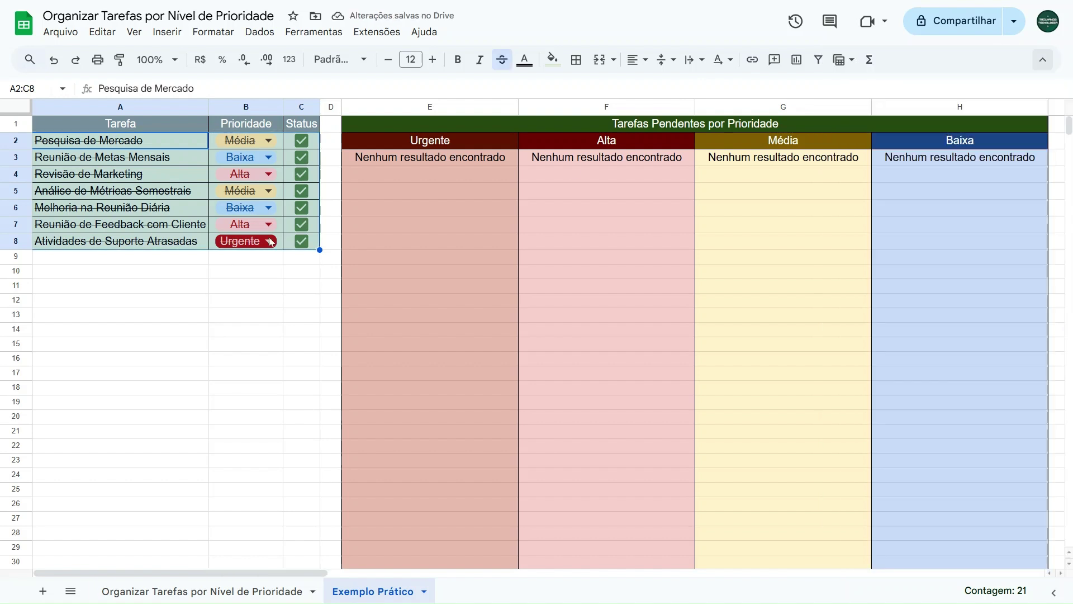
- Untick the Status checkboxes of all seven tasks in C2:C8 to test the rule and the pending lists
click(223, 272)
click(301, 140)
click(301, 157)
click(301, 174)
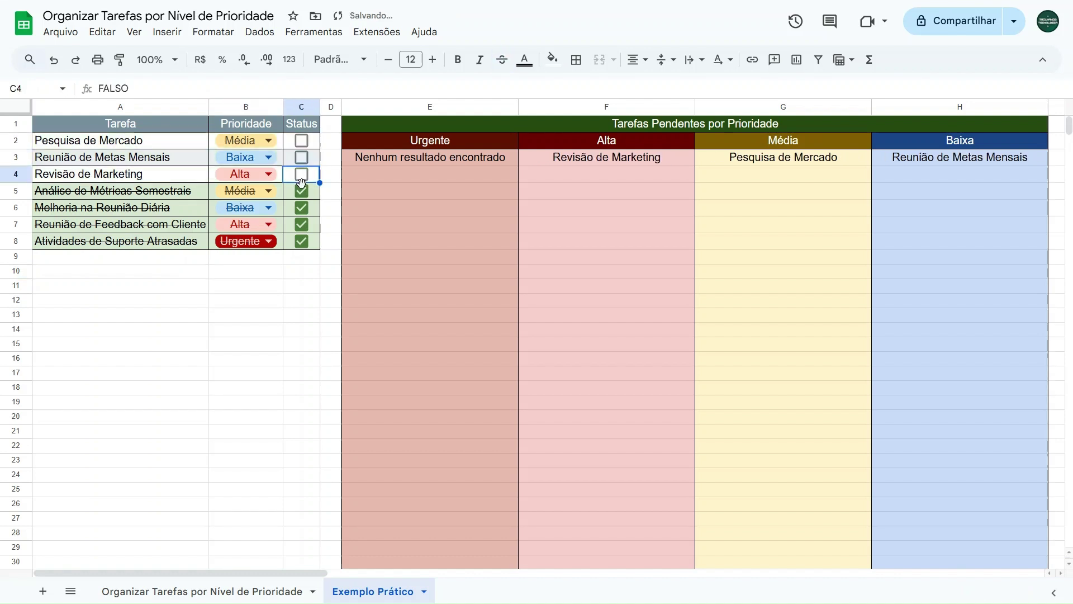
click(301, 191)
click(301, 207)
click(302, 224)
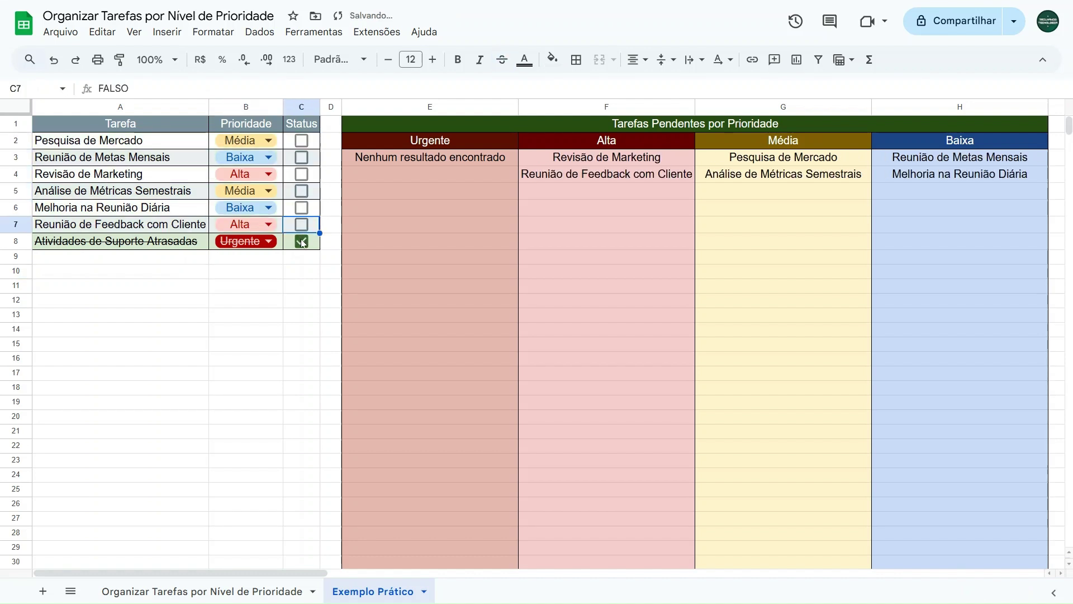
click(301, 241)
- Mark Pesquisa de Mercado, Revisão de Marketing and Melhoria na Reunião Diária as completed
click(302, 140)
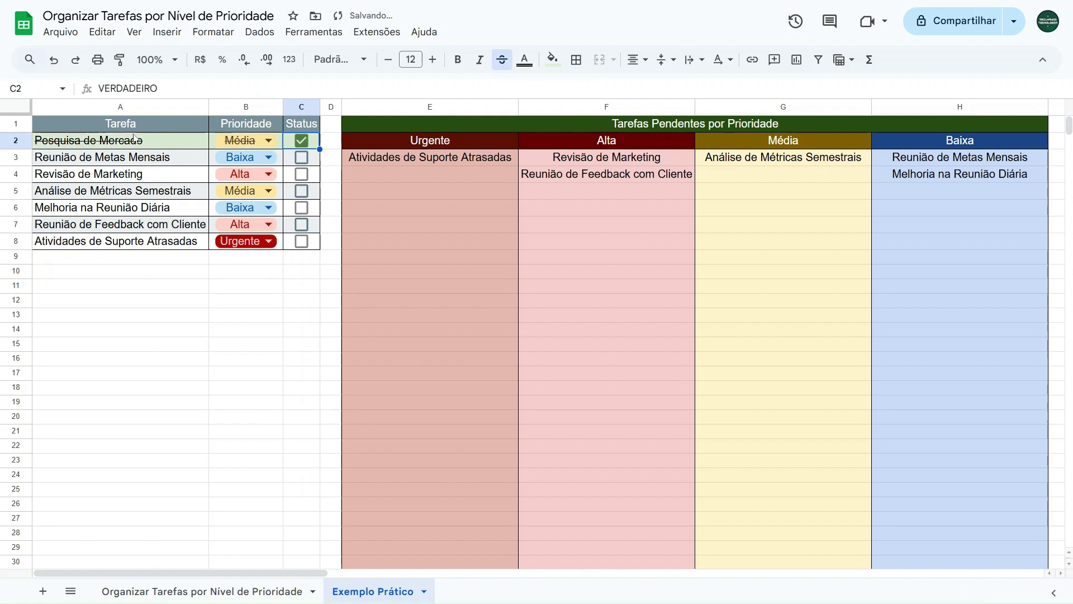
click(301, 175)
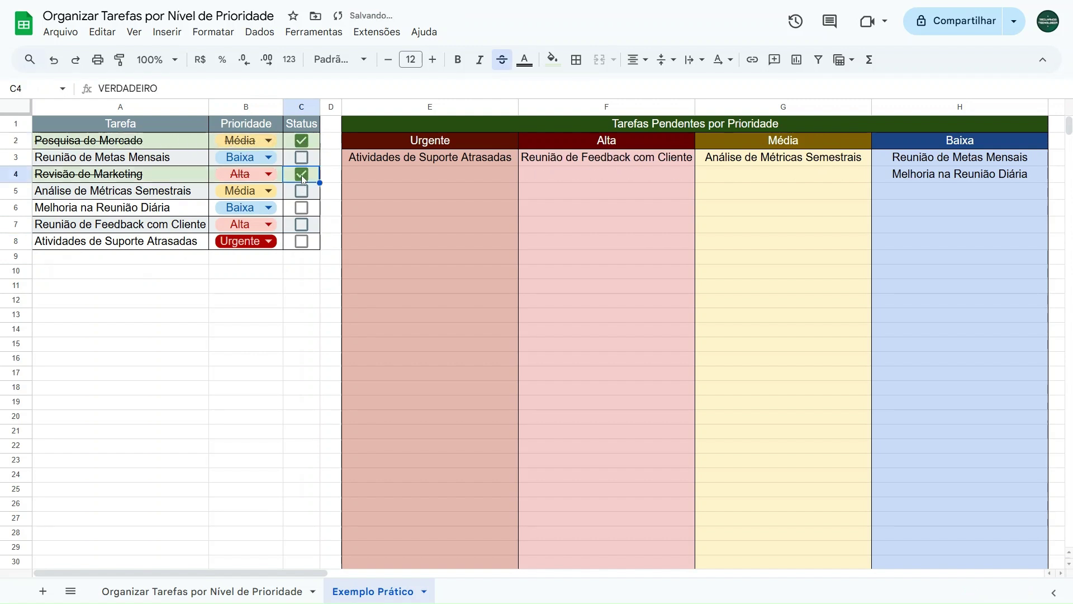
click(302, 208)
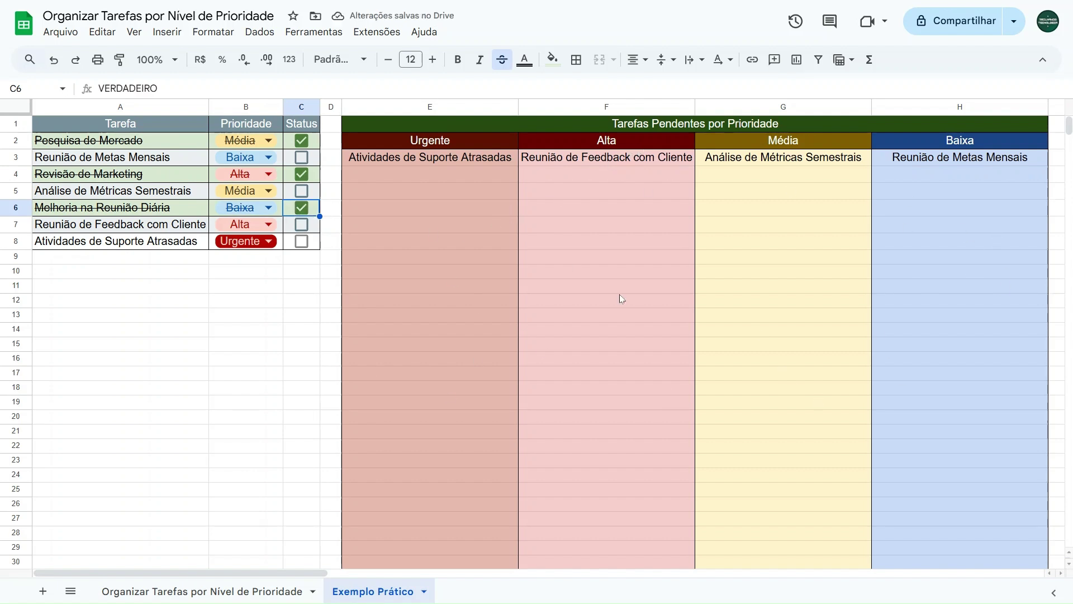
- Return Melhoria na Reunião Diária, Revisão de Marketing and Pesquisa de Mercado to pending status
click(302, 208)
click(302, 174)
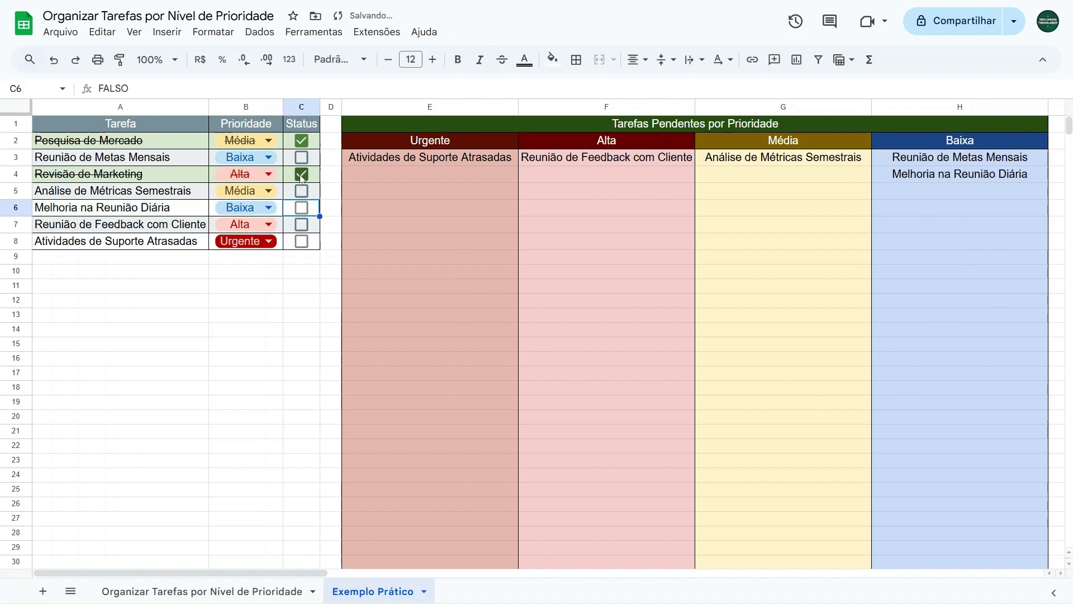
click(302, 141)
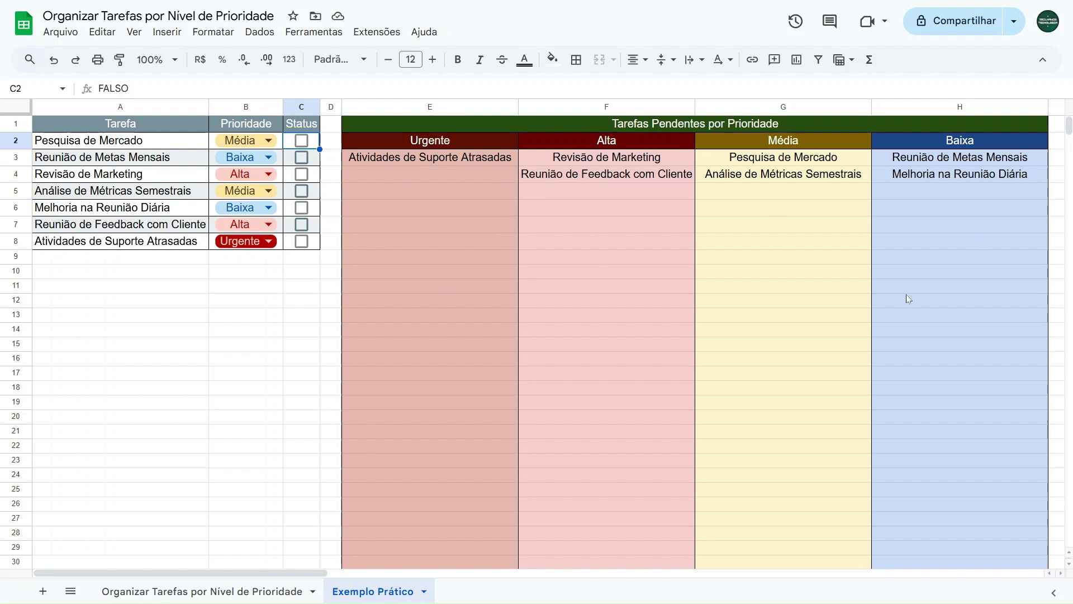
- Mark all seven tasks in C2:C8 as completed, from Pesquisa de Mercado down to Atividades de Suporte Atrasadas
click(301, 140)
click(302, 157)
click(301, 174)
click(302, 192)
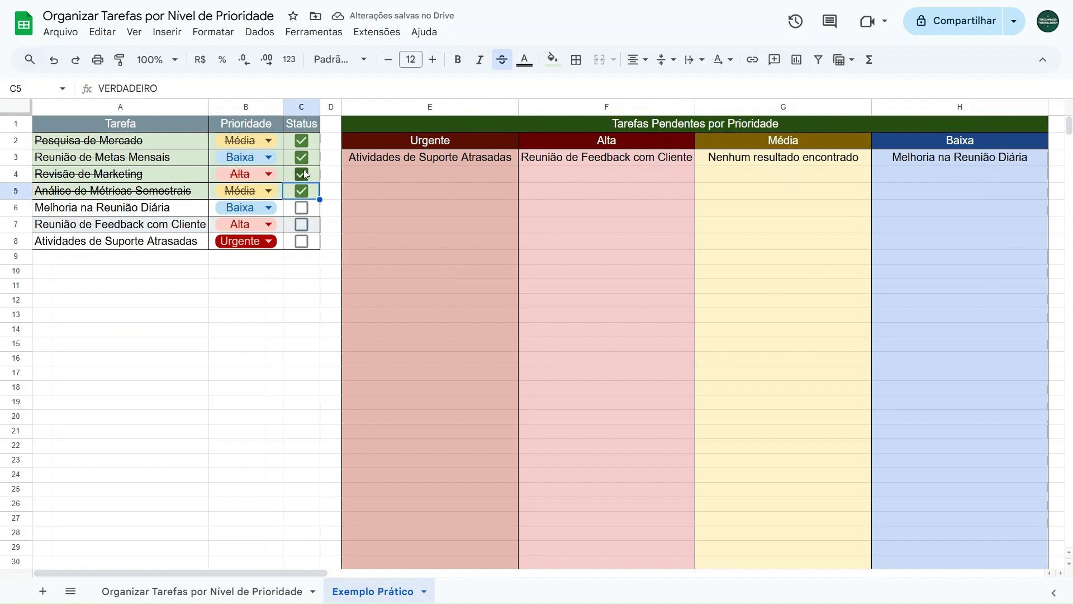
click(302, 208)
click(302, 225)
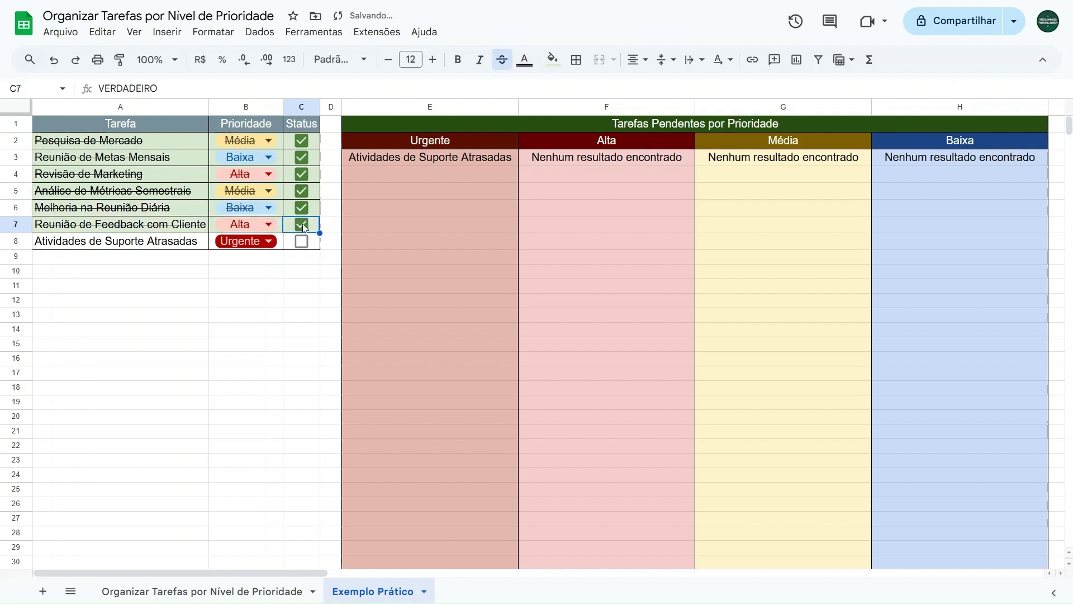
click(302, 241)
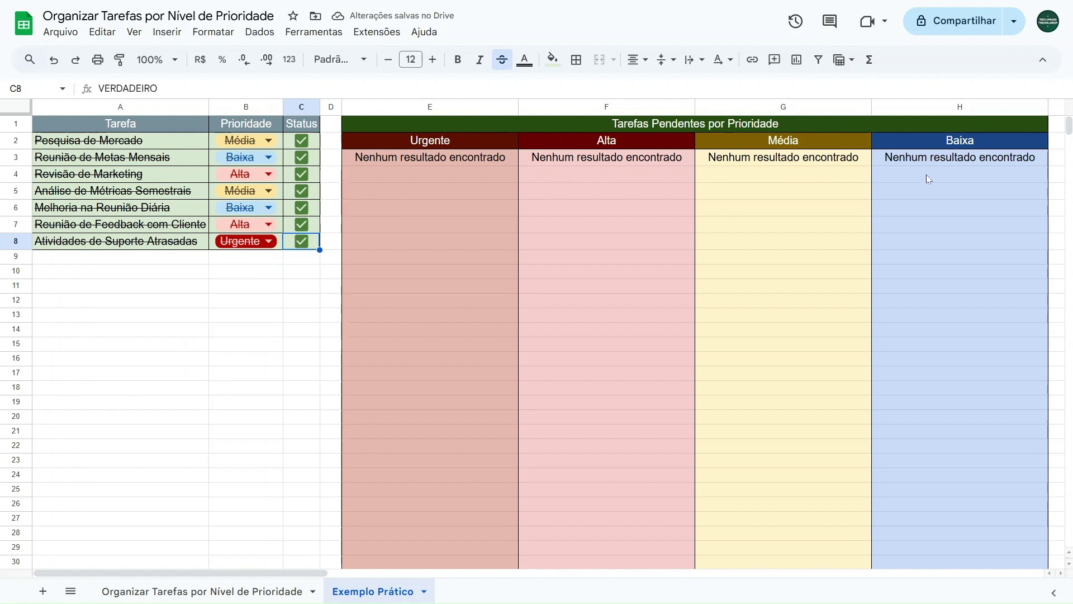
- Return all seven tasks in C2:C8 to pending status, from Pesquisa de Mercado down to Atividades de Suporte Atrasadas
click(301, 141)
click(301, 157)
click(301, 174)
click(301, 191)
click(303, 208)
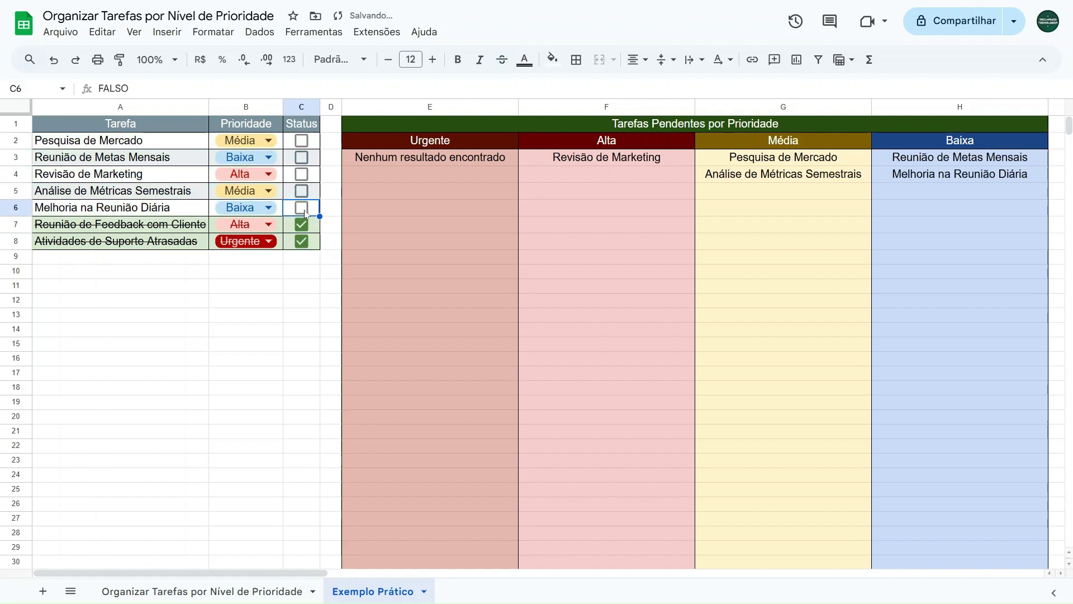
click(302, 225)
click(303, 241)
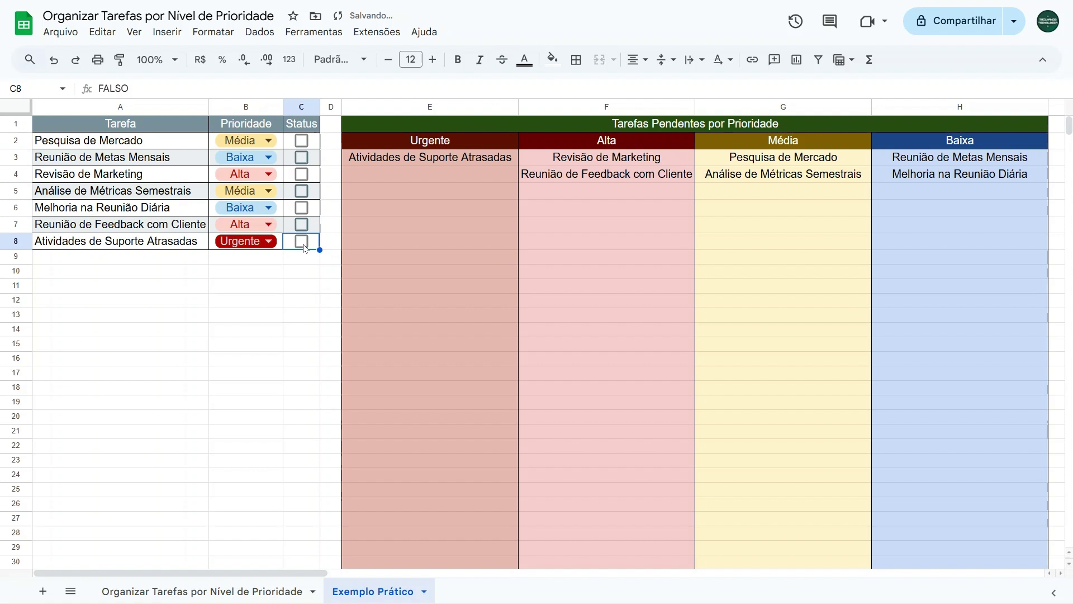
- Mark all seven tasks as completed again, working upward from Atividades de Suporte Atrasadas in C8 to Pesquisa de Mercado in C2
click(302, 242)
click(302, 225)
click(302, 208)
click(302, 191)
click(301, 174)
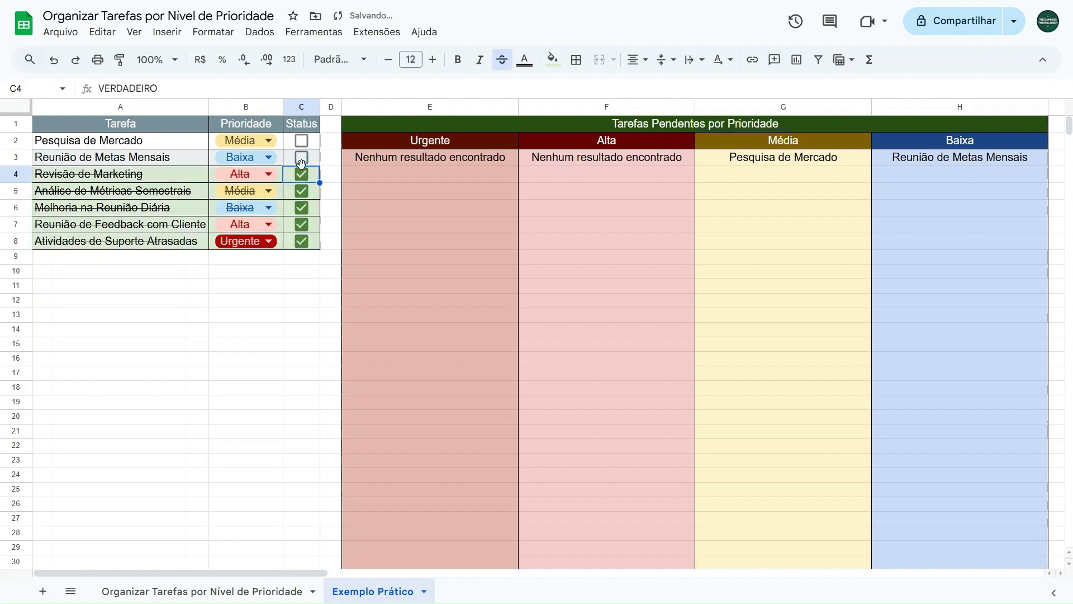
click(301, 159)
click(303, 142)
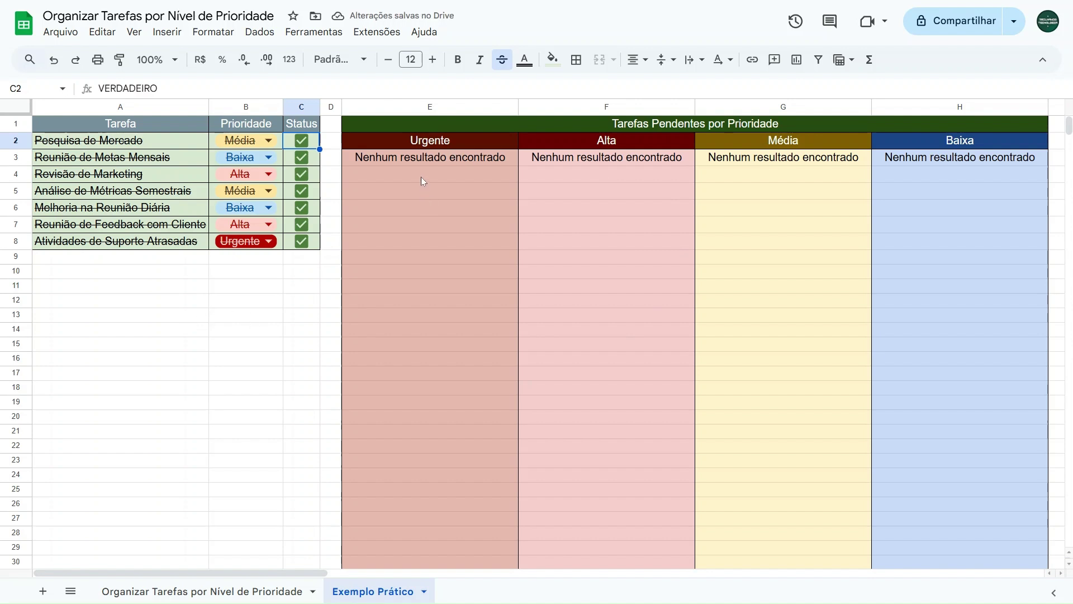
- Review the SEERRO and QUERY formula of the Urgente list in E3, ending on the empty cell B10
click(431, 161)
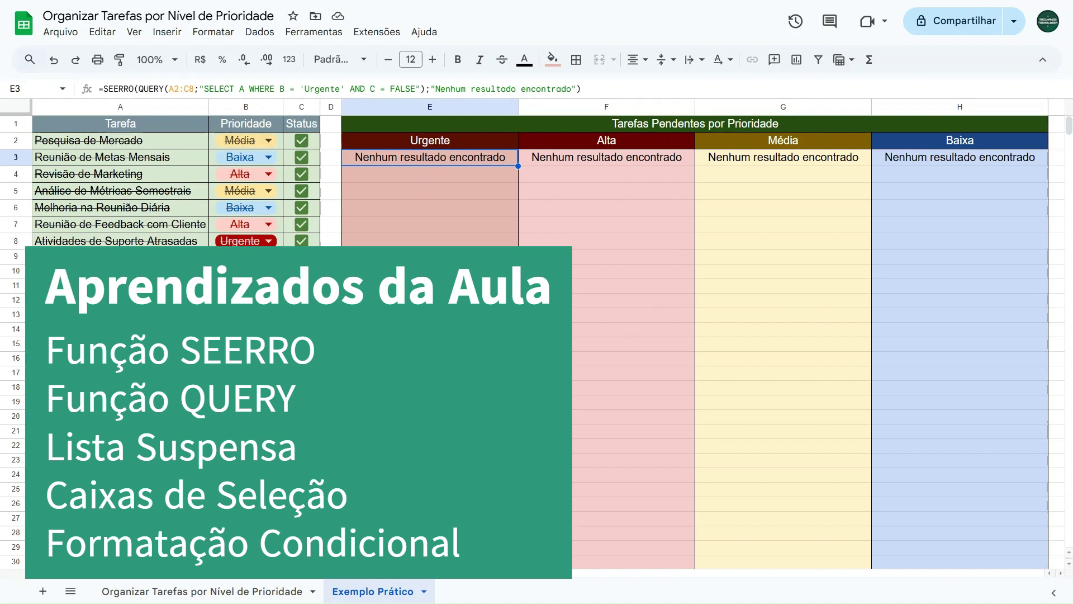
click(120, 271)
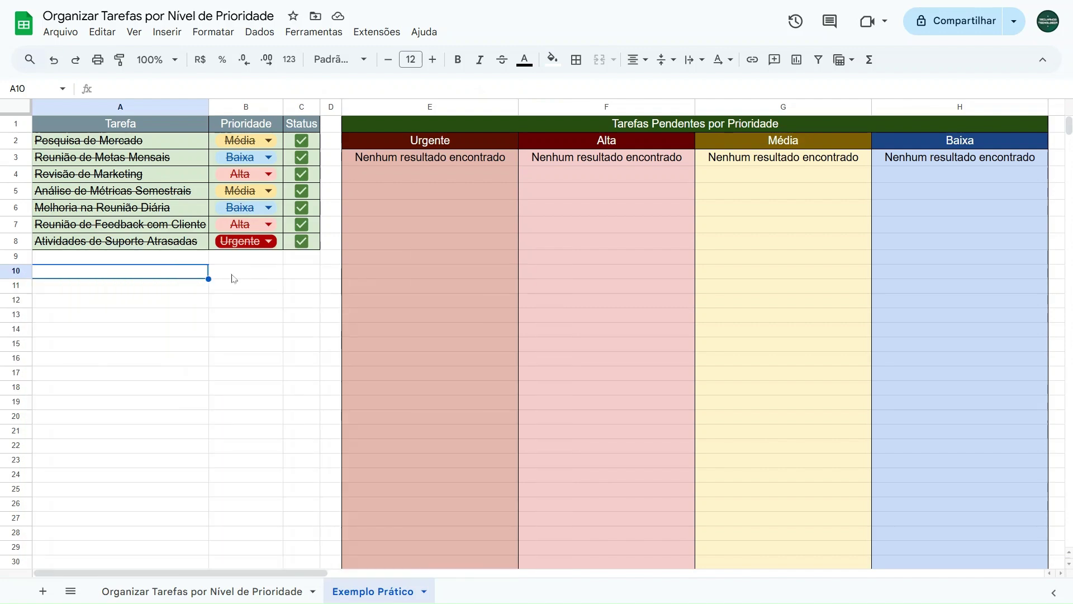
click(230, 274)
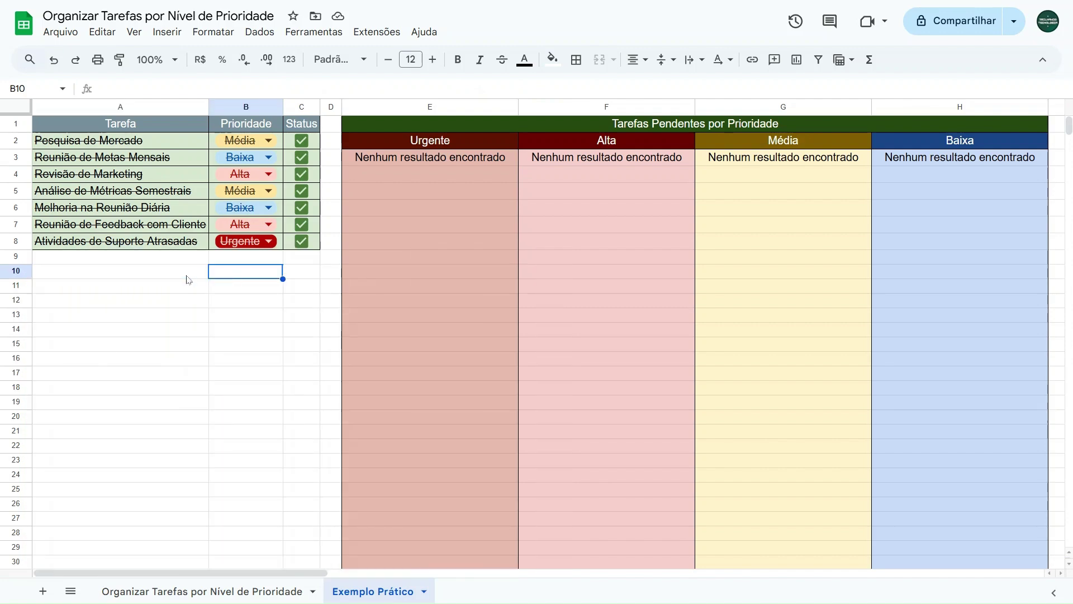